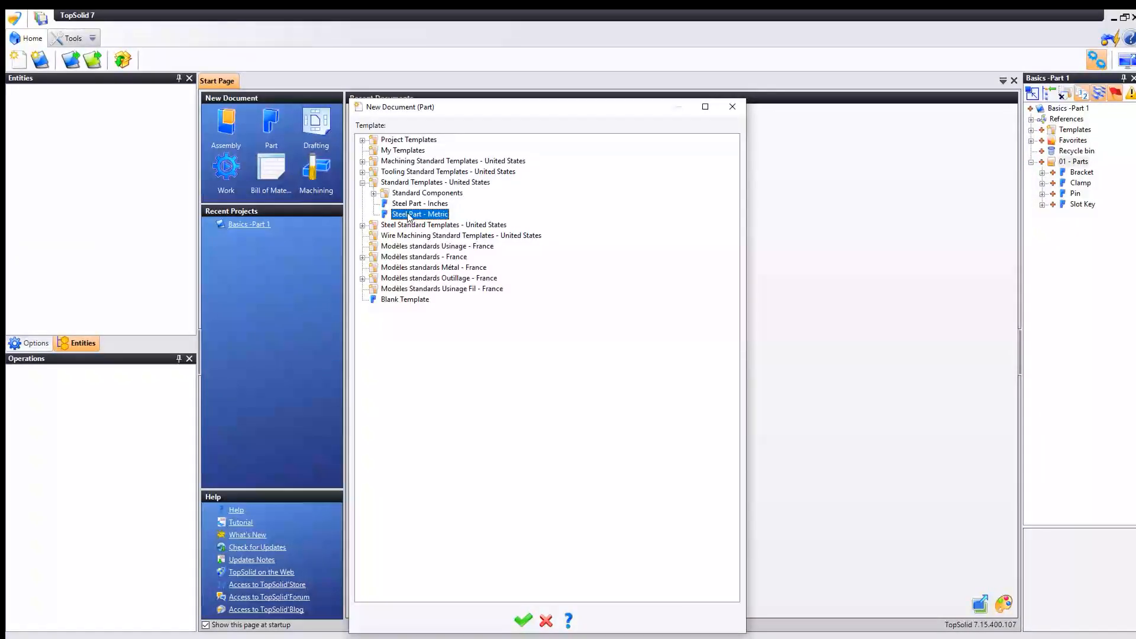
- Create a part from the Steel Part - Metric template and name it "Table - Raw part"
click(528, 616)
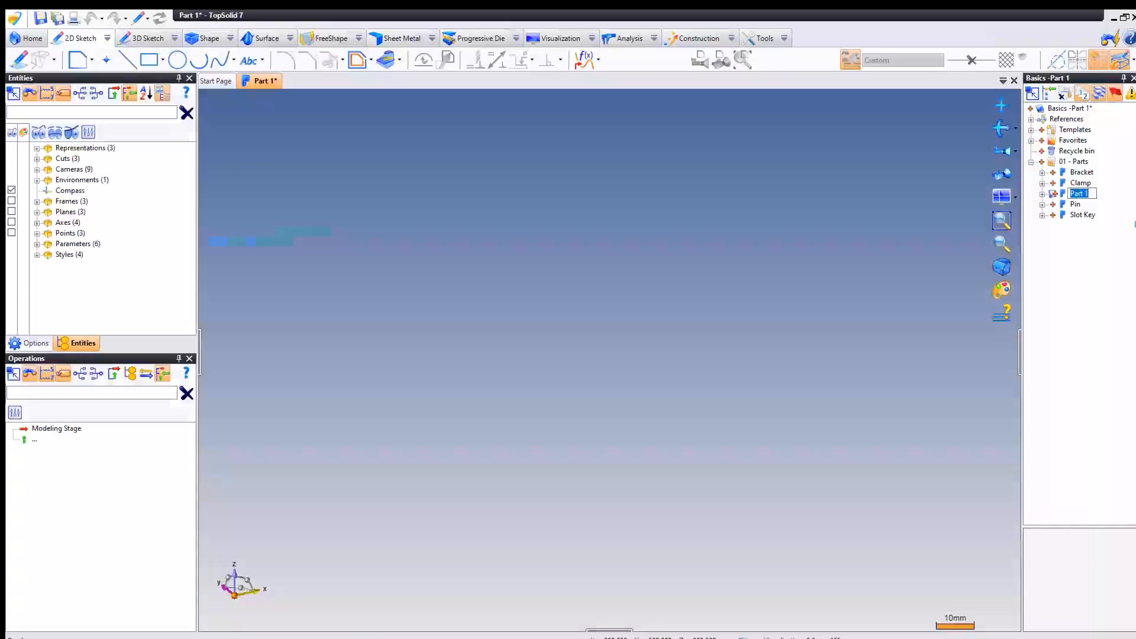
text(Table - Raw part.)
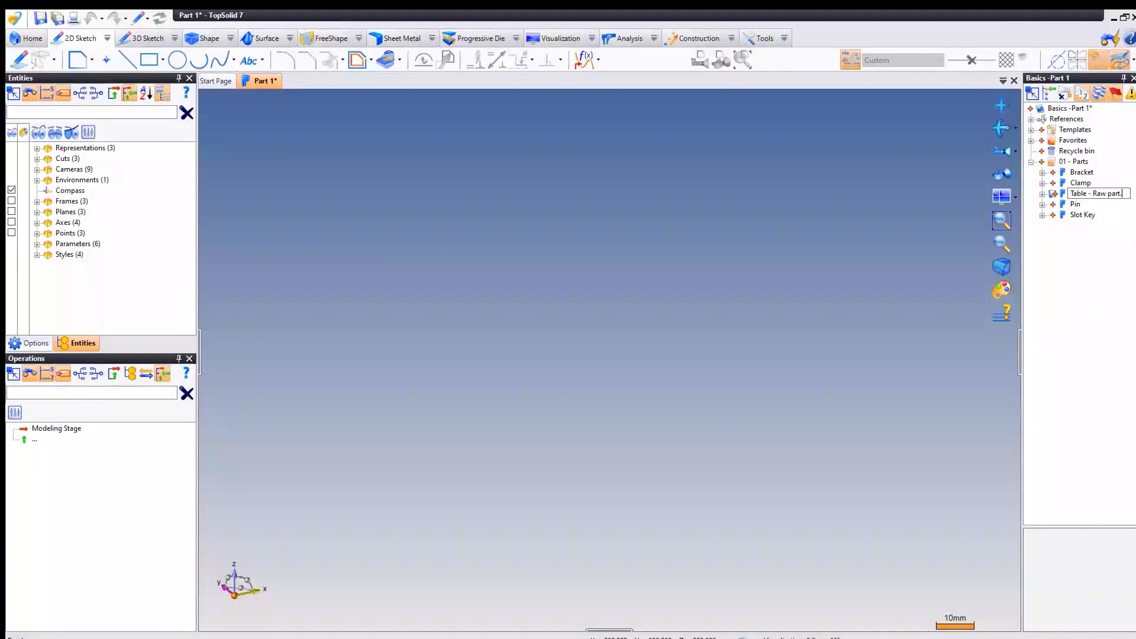
key(Return)
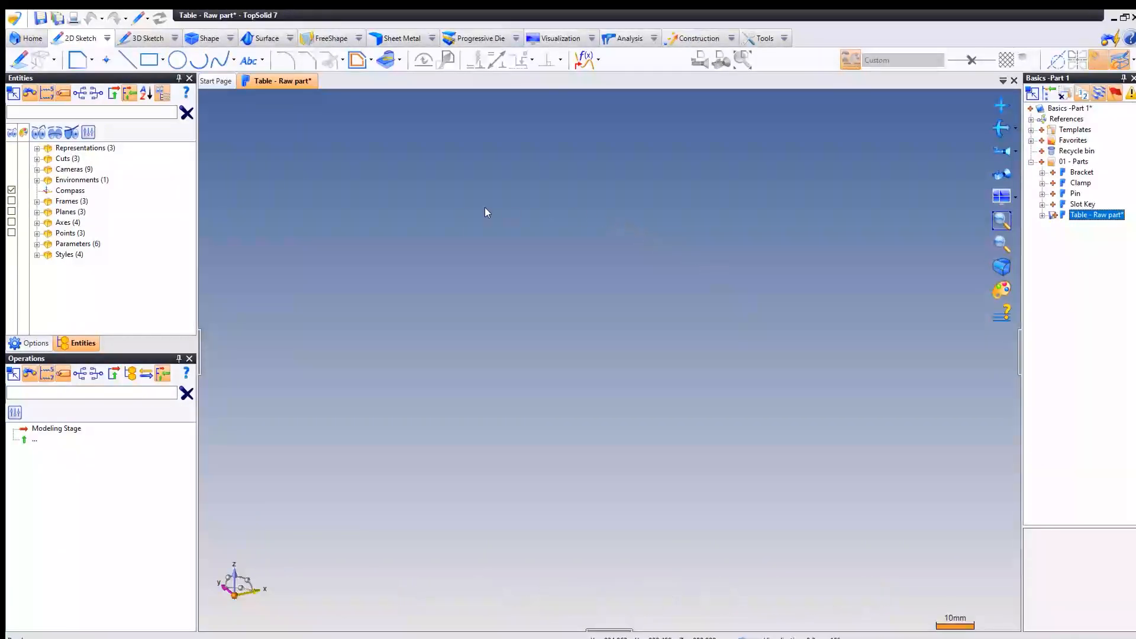
- Start a sketch and draw a rectangle about 67.5 by 42.5 mm, starting on the Y axis and centered across the X axis
right_click(460, 206)
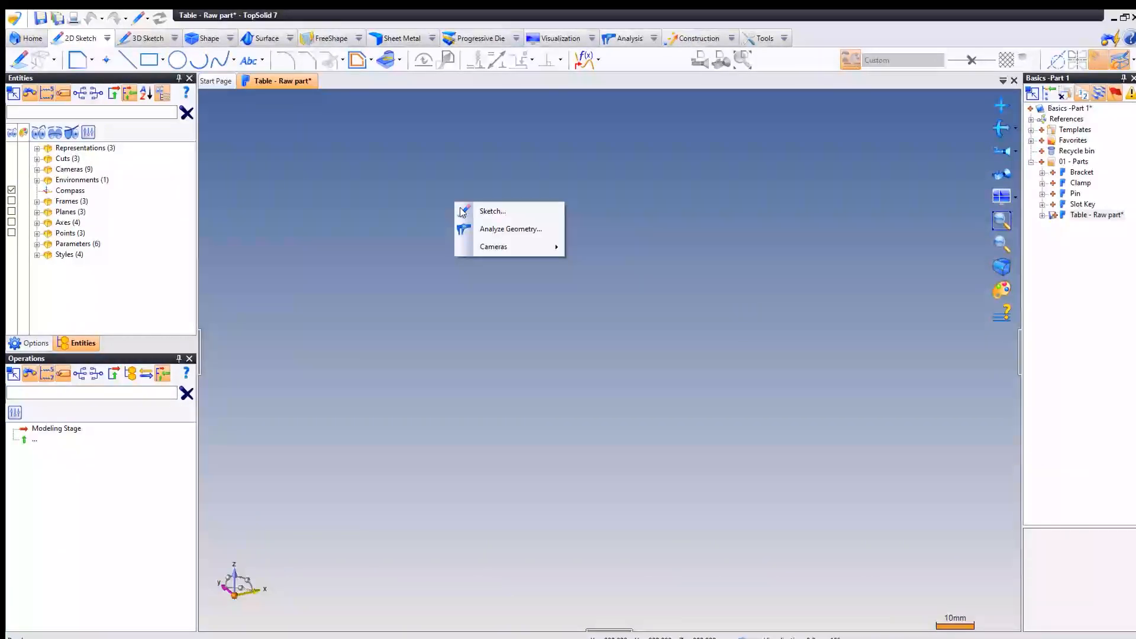
click(517, 212)
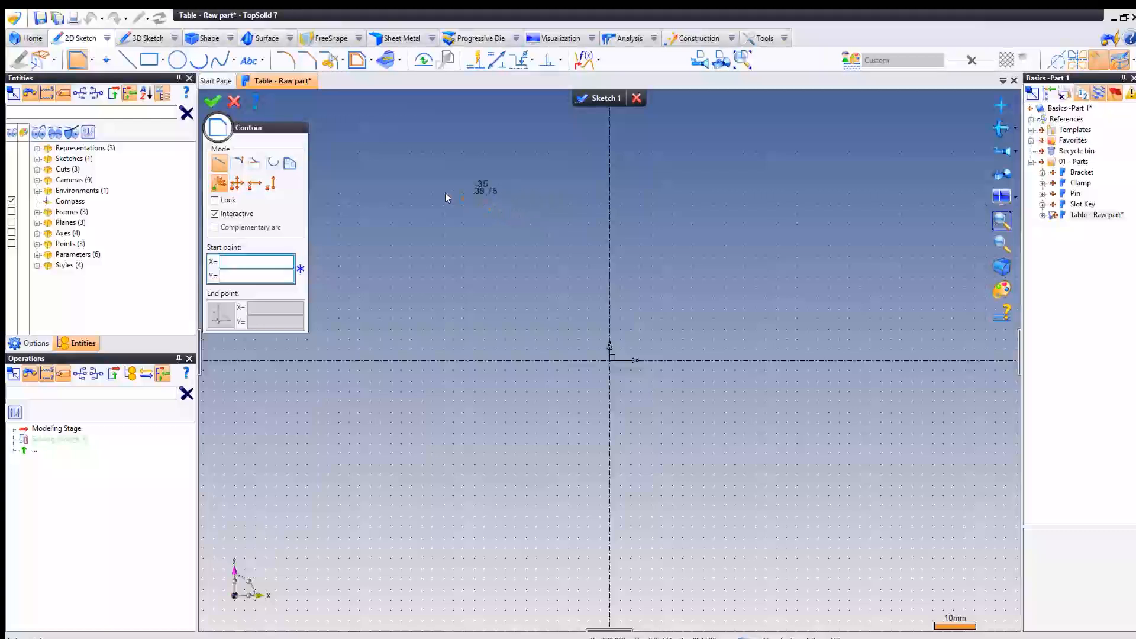
click(149, 61)
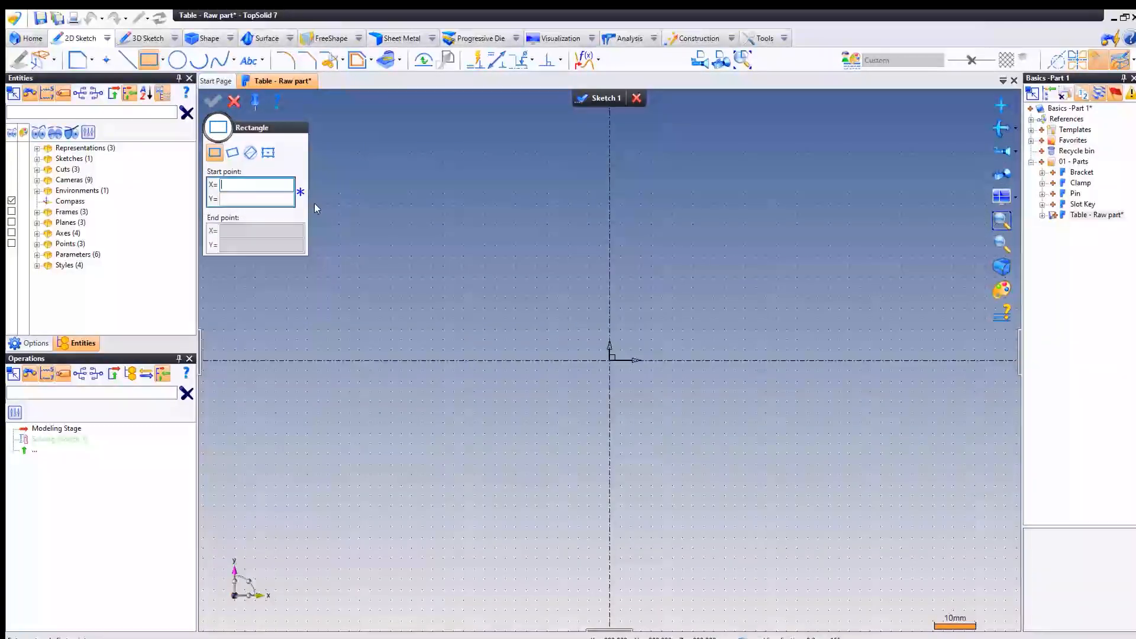
middle_drag(448, 265, 370, 247)
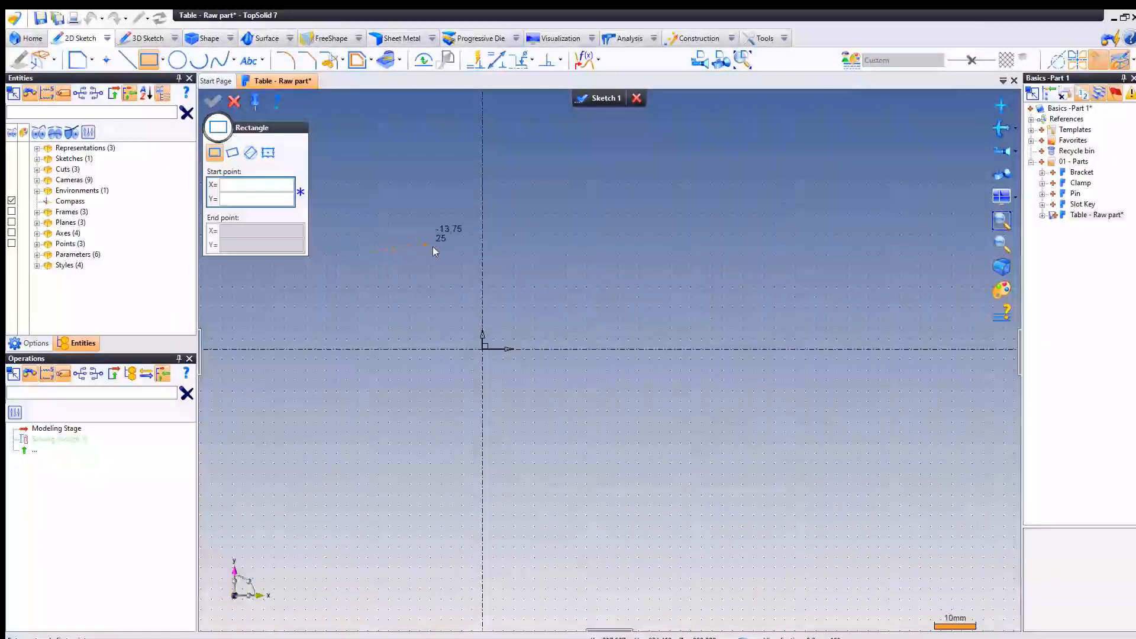
click(483, 261)
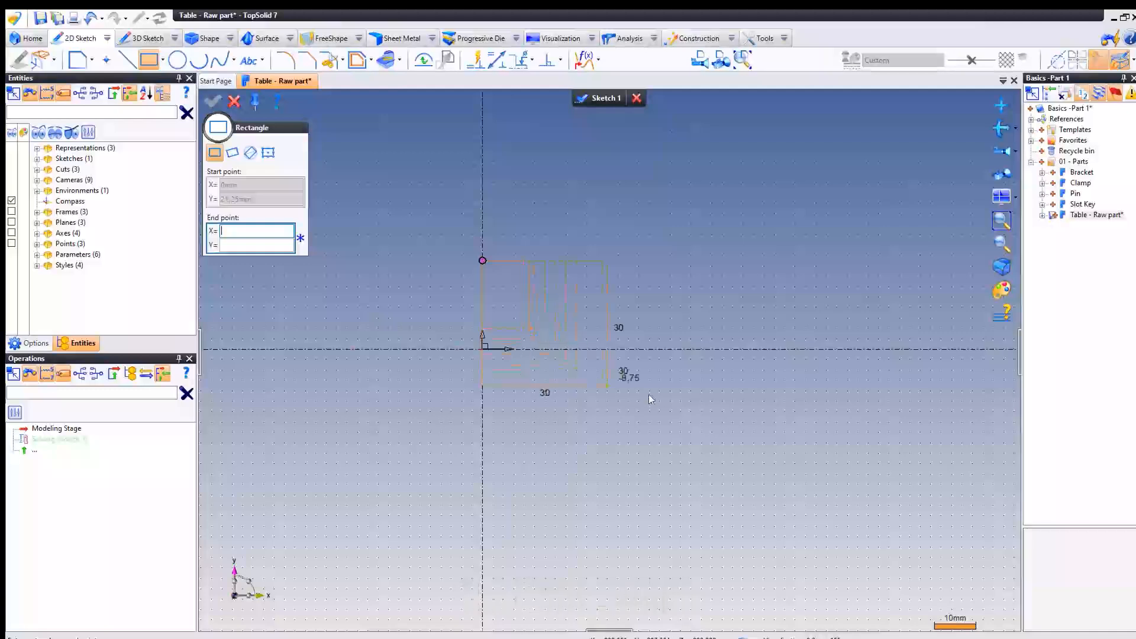
click(762, 427)
key(Escape)
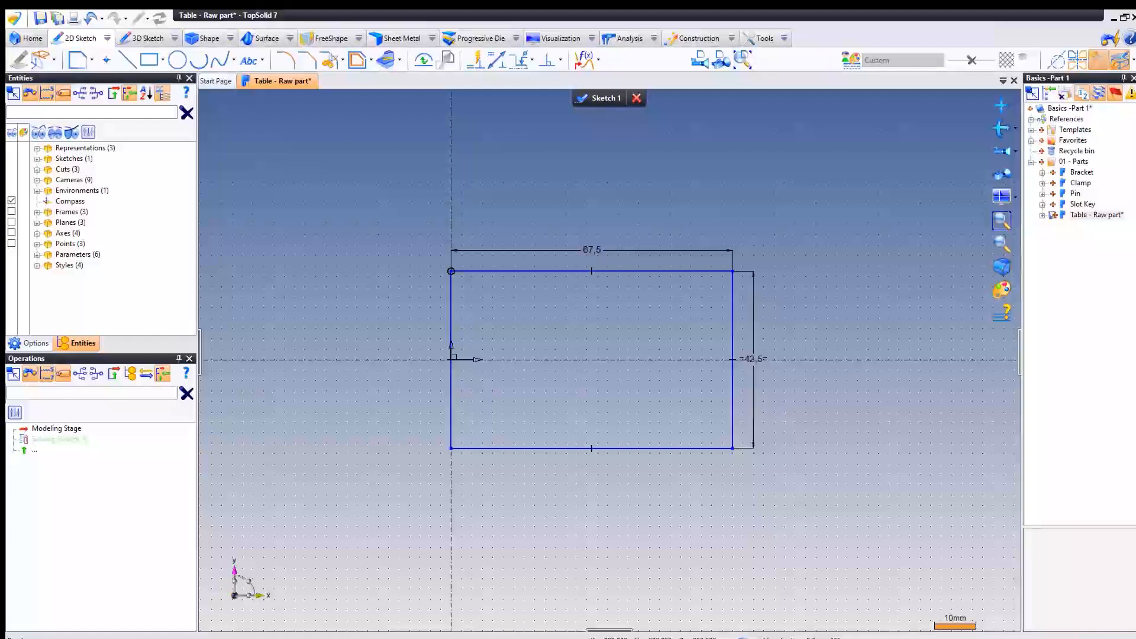
- Set the rectangle's width to 100 mm and height to 60 mm, and move the height dimension slightly away from the rectangle
double_click(594, 248)
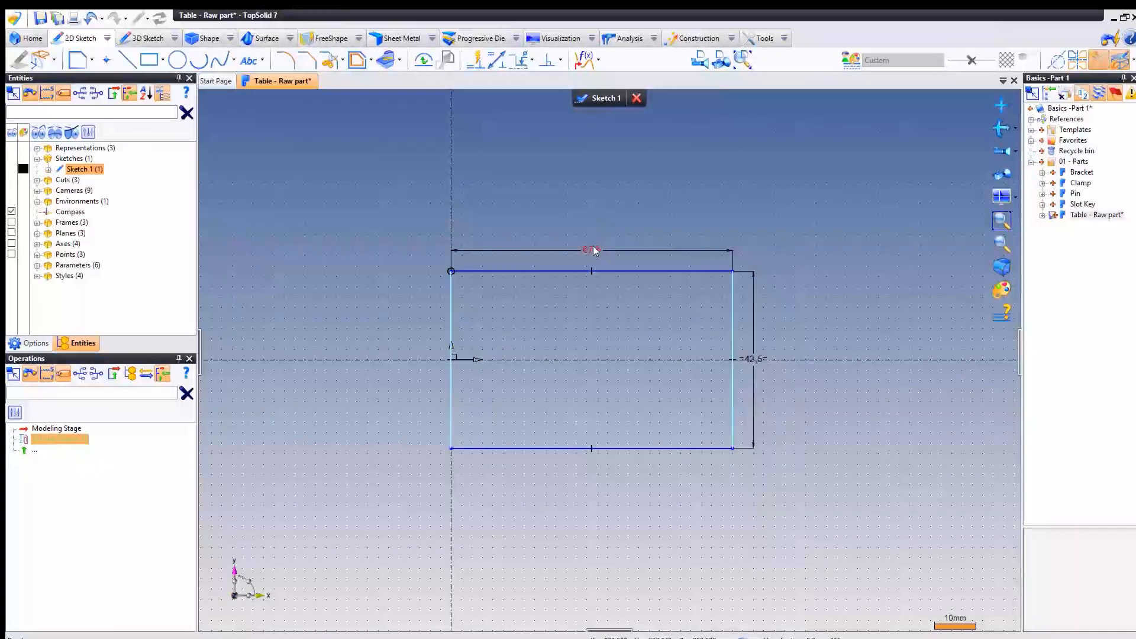
text(100)
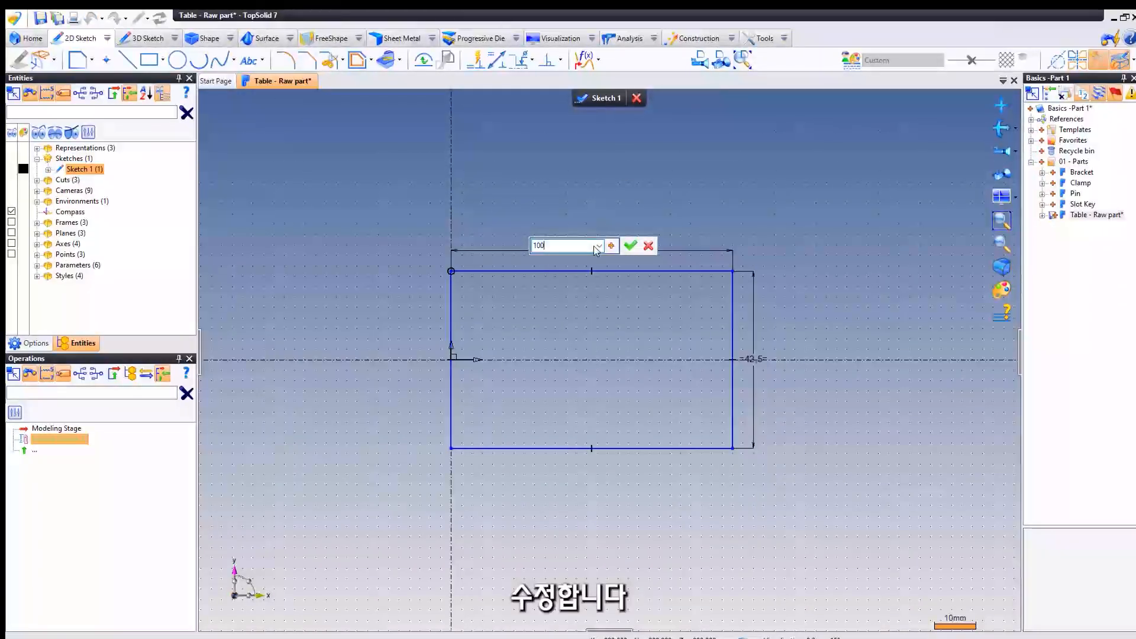
key(Return)
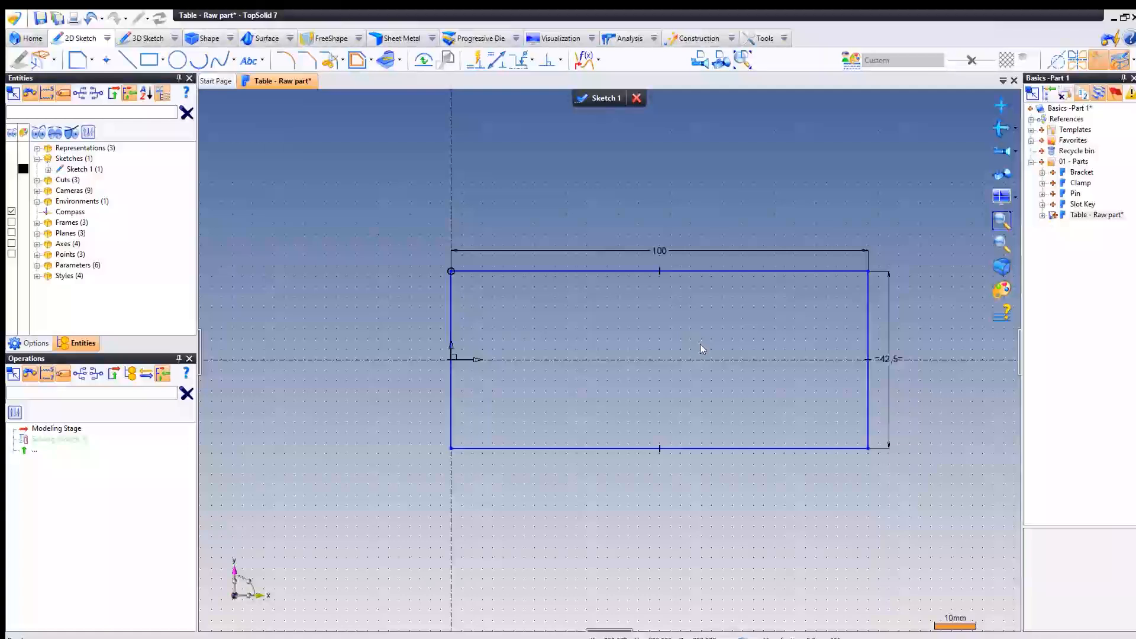
double_click(889, 355)
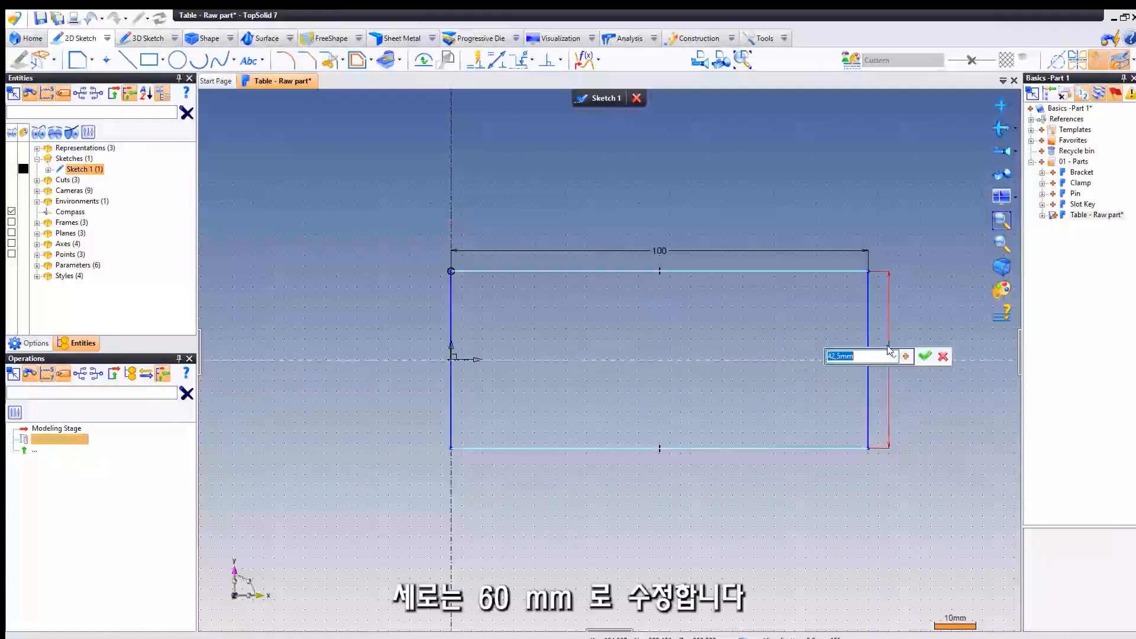
text(60)
key(Return)
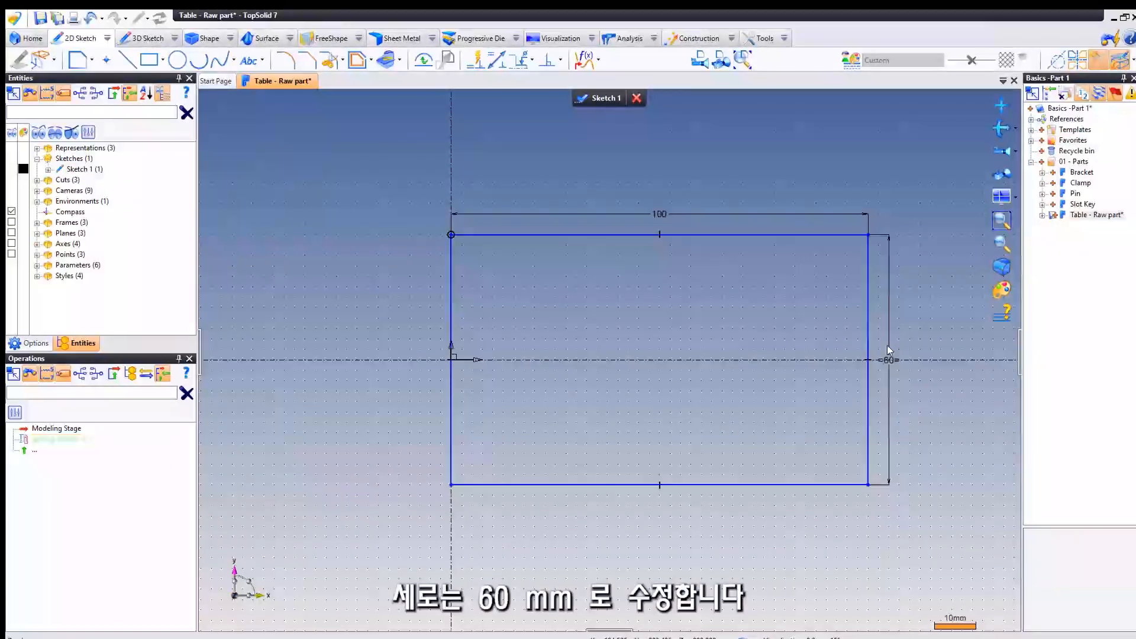
middle_drag(749, 324, 658, 320)
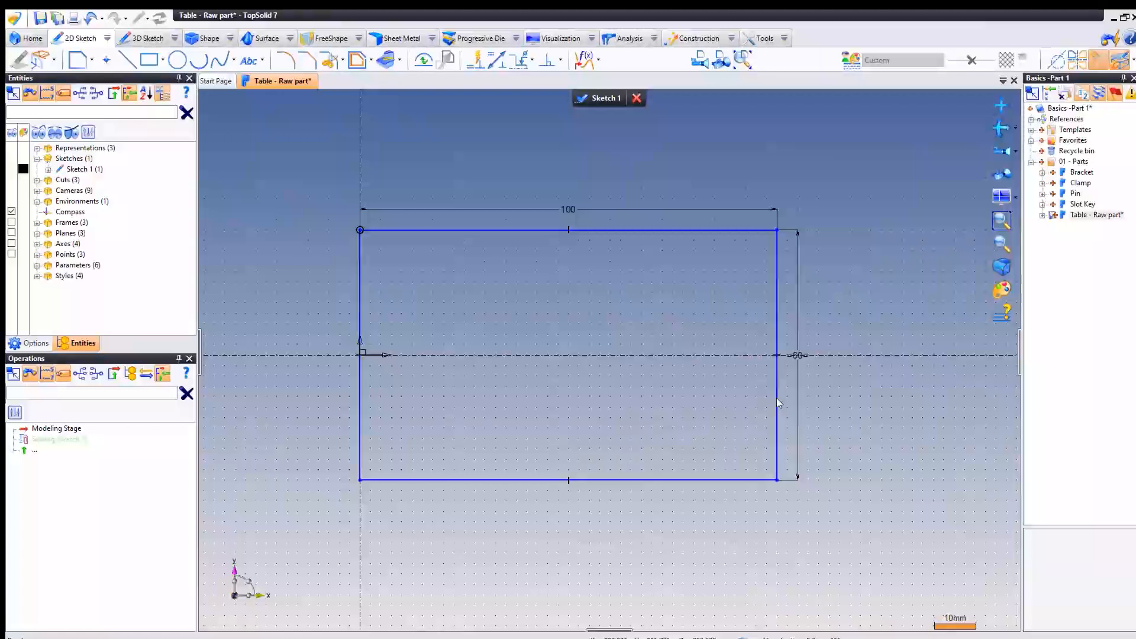
drag(798, 355, 806, 327)
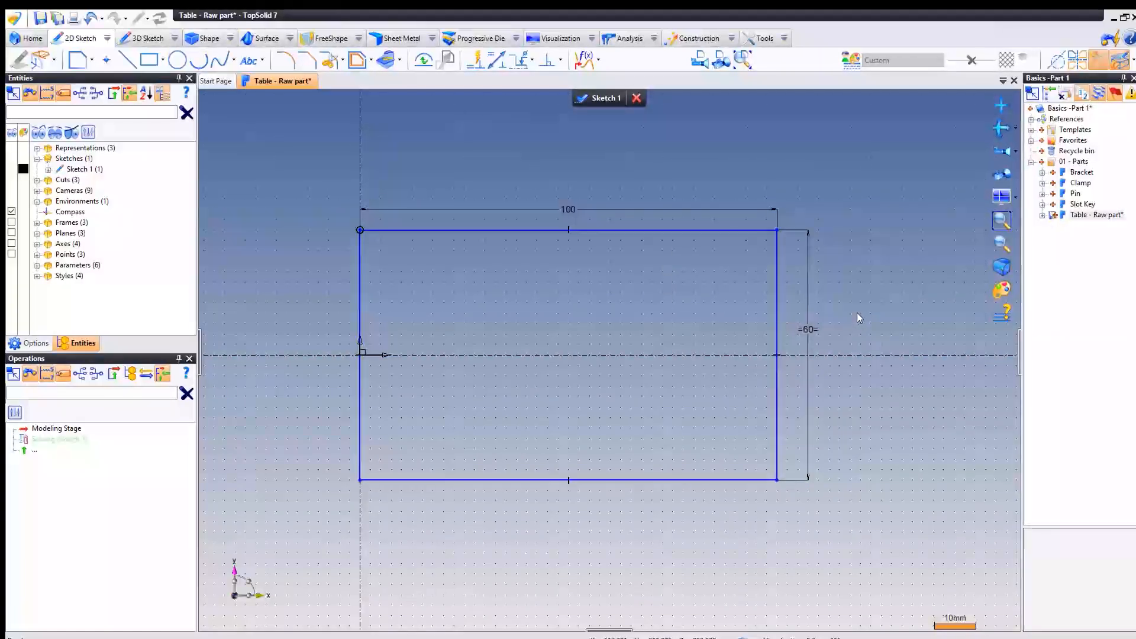
- Remove the centering from the rectangle's height dimension and shift the rectangle downward along the Y axis
right_click(808, 331)
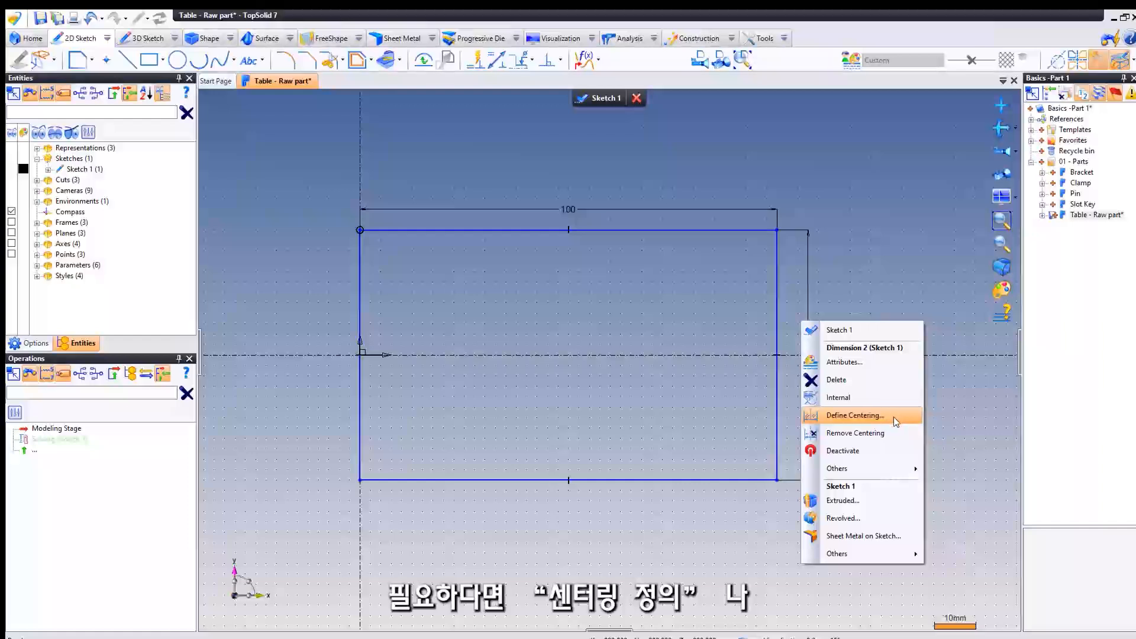
click(850, 434)
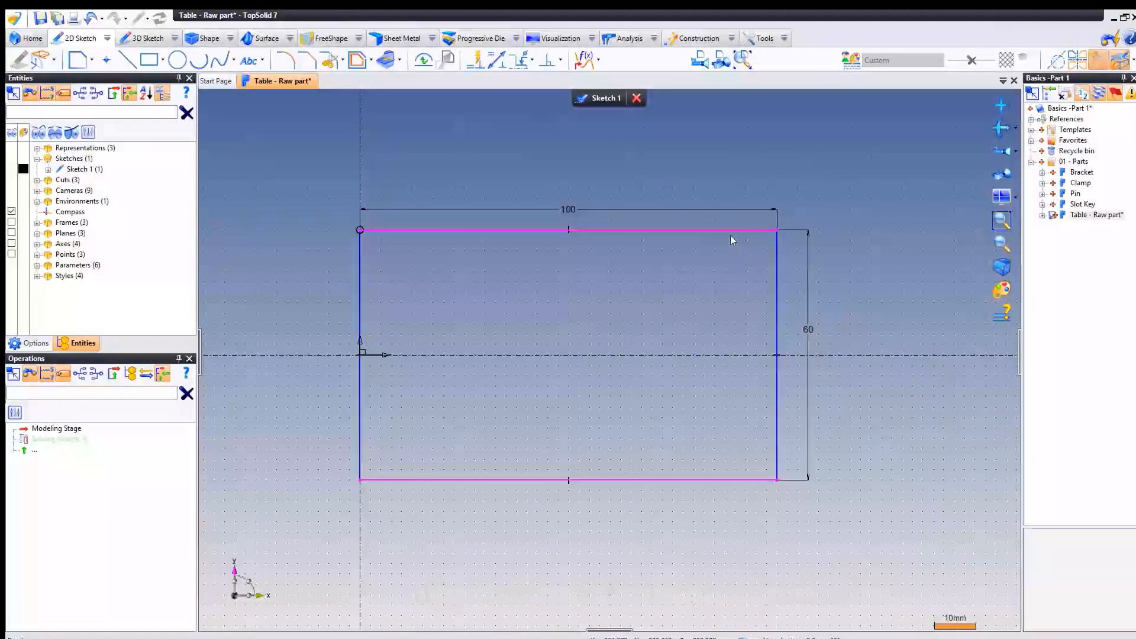
drag(733, 314, 732, 281)
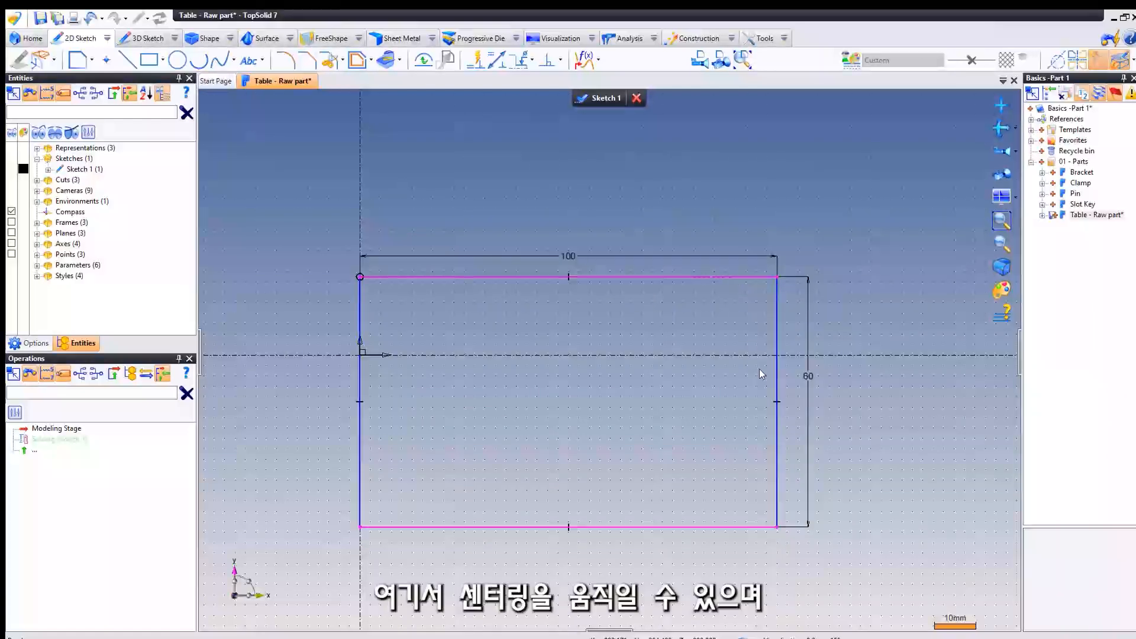
- Define centering on the X axis for the rectangle's height dimension and finish the sketch
click(812, 382)
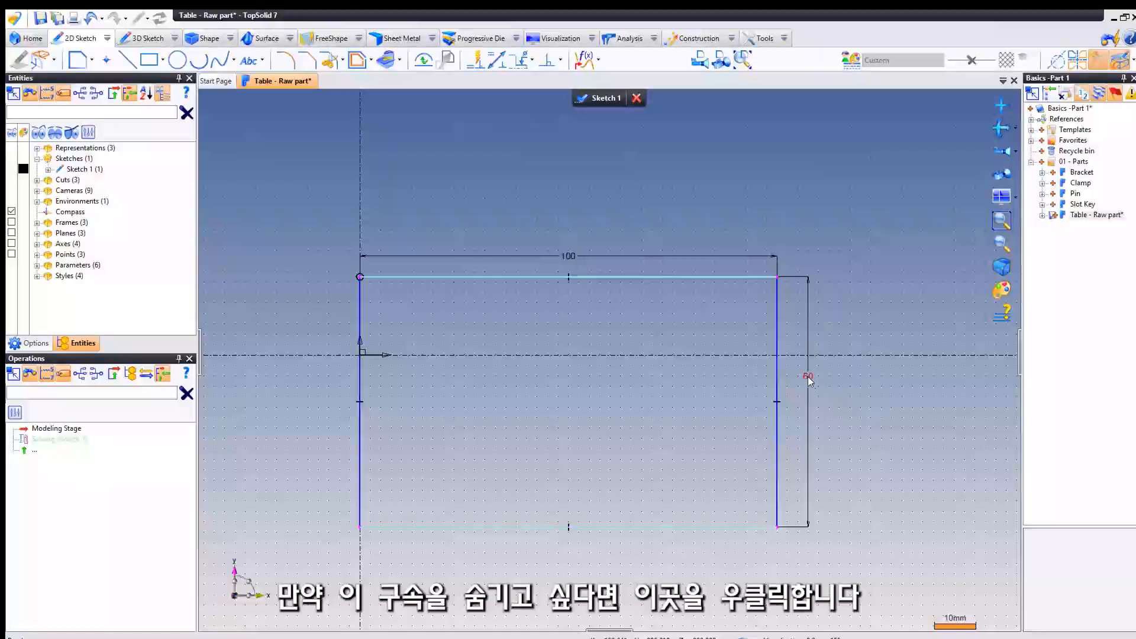
right_click(808, 380)
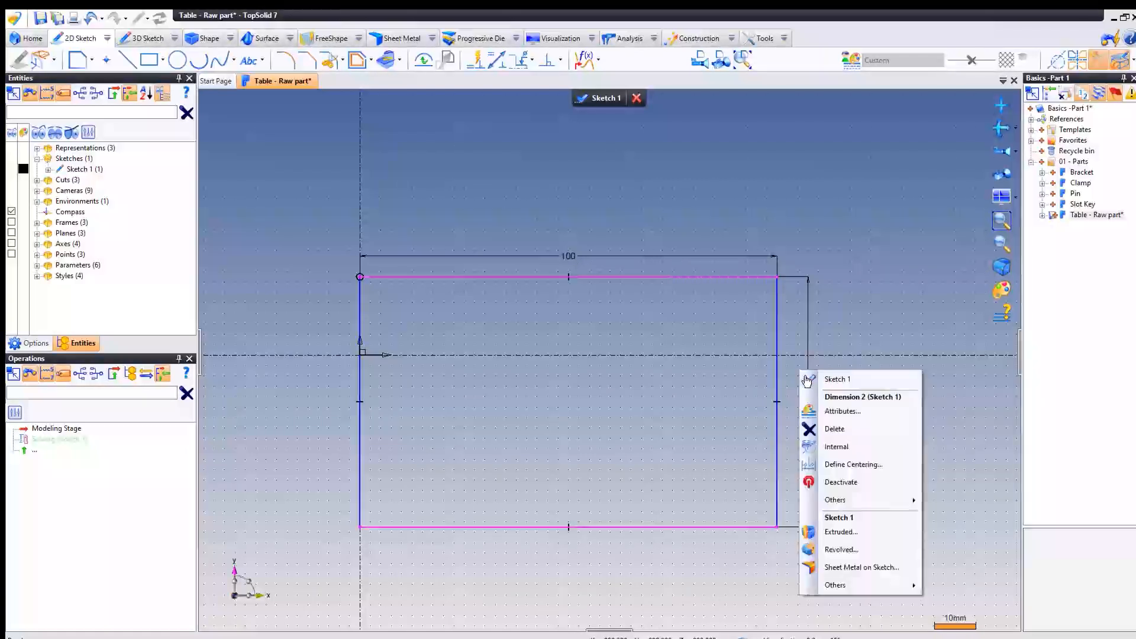
click(865, 465)
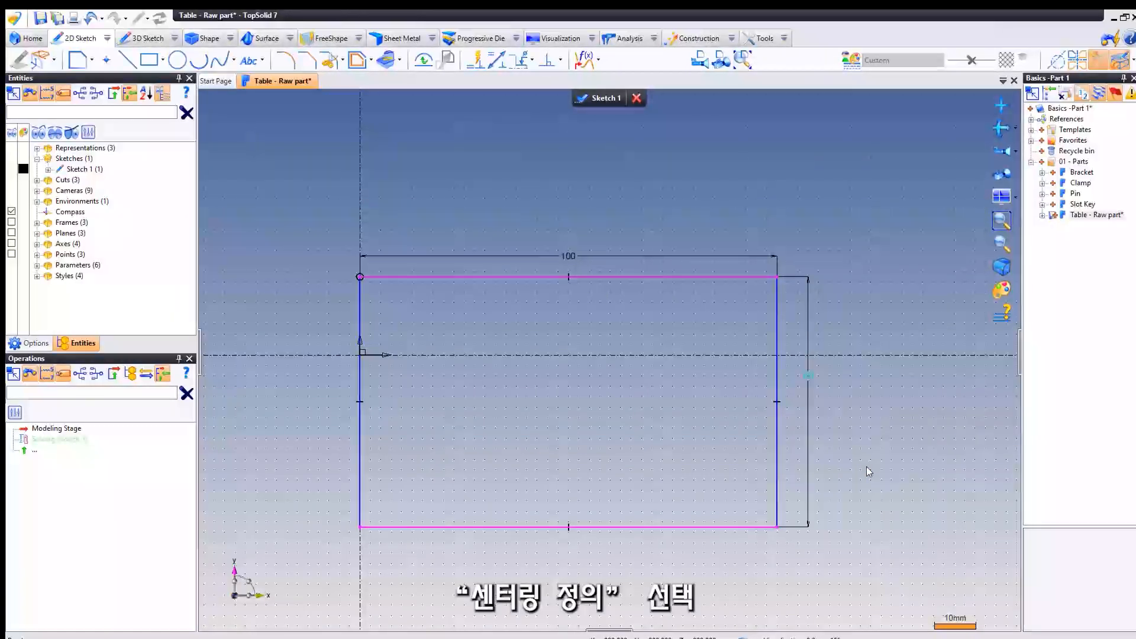
click(876, 355)
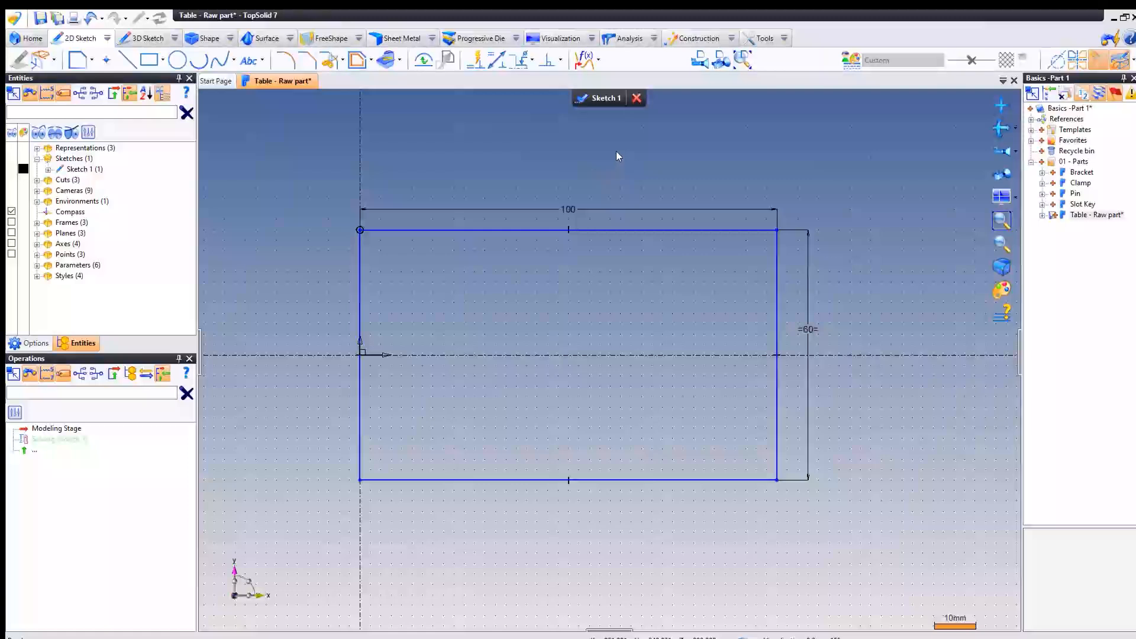
click(590, 96)
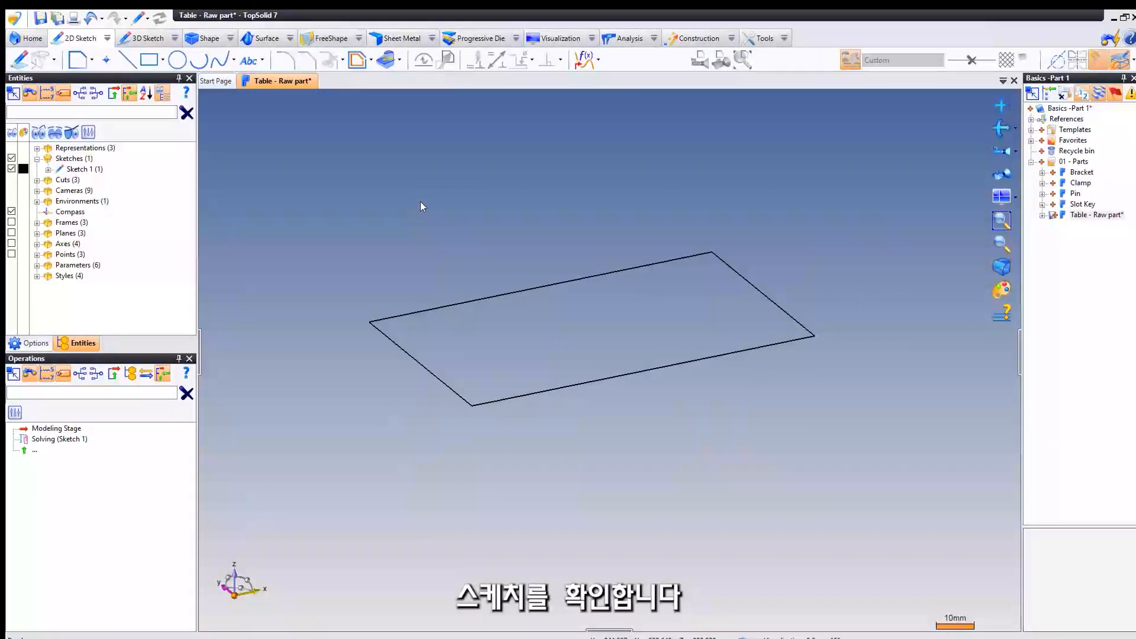
- Extrude the rectangle sketch to a length of 17 mm
click(202, 38)
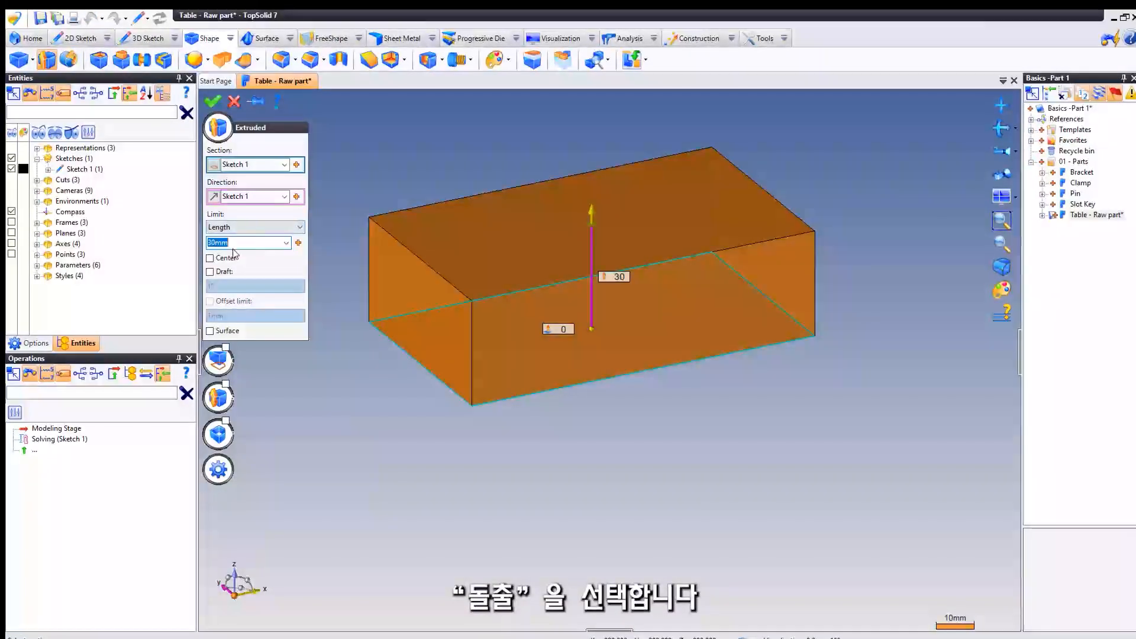
text(1)
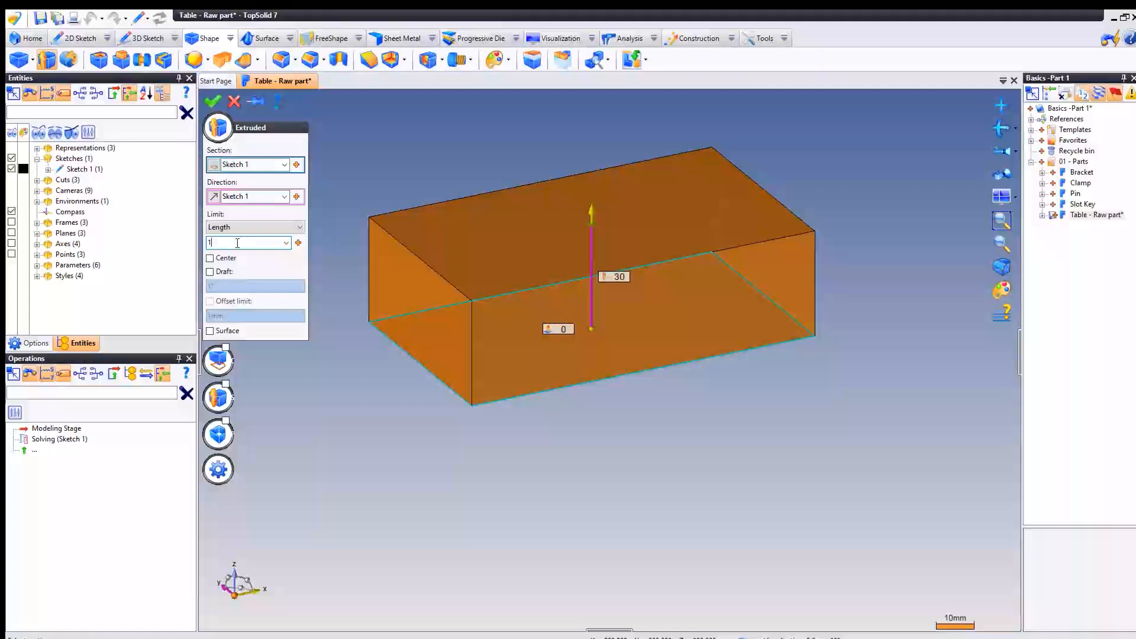
text(7)
key(Return)
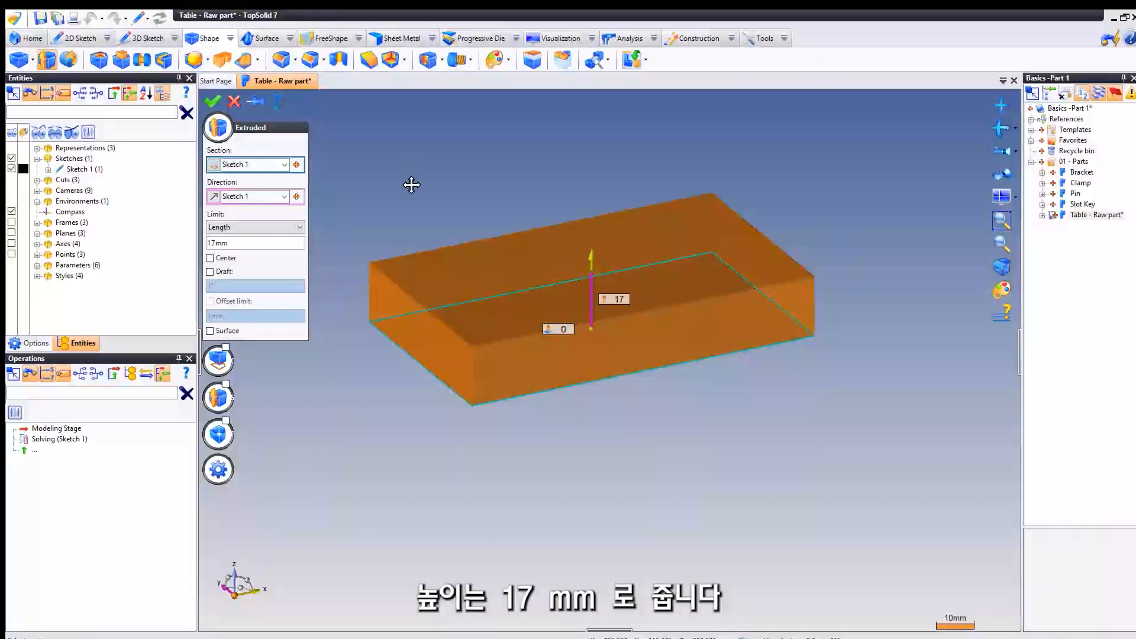
right_click(413, 178)
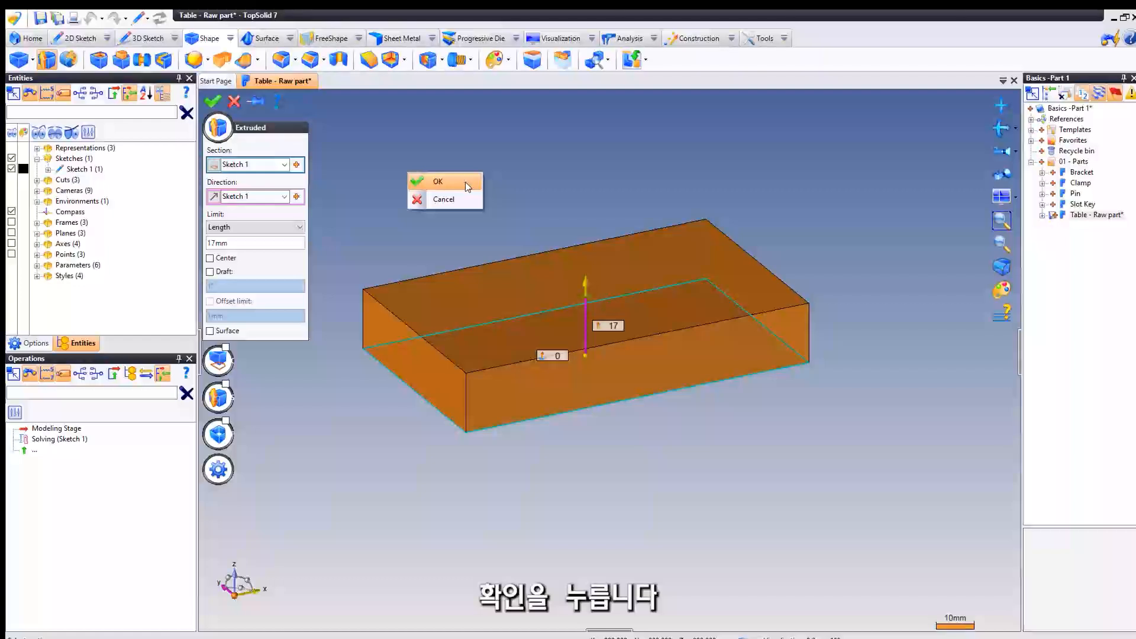
click(466, 186)
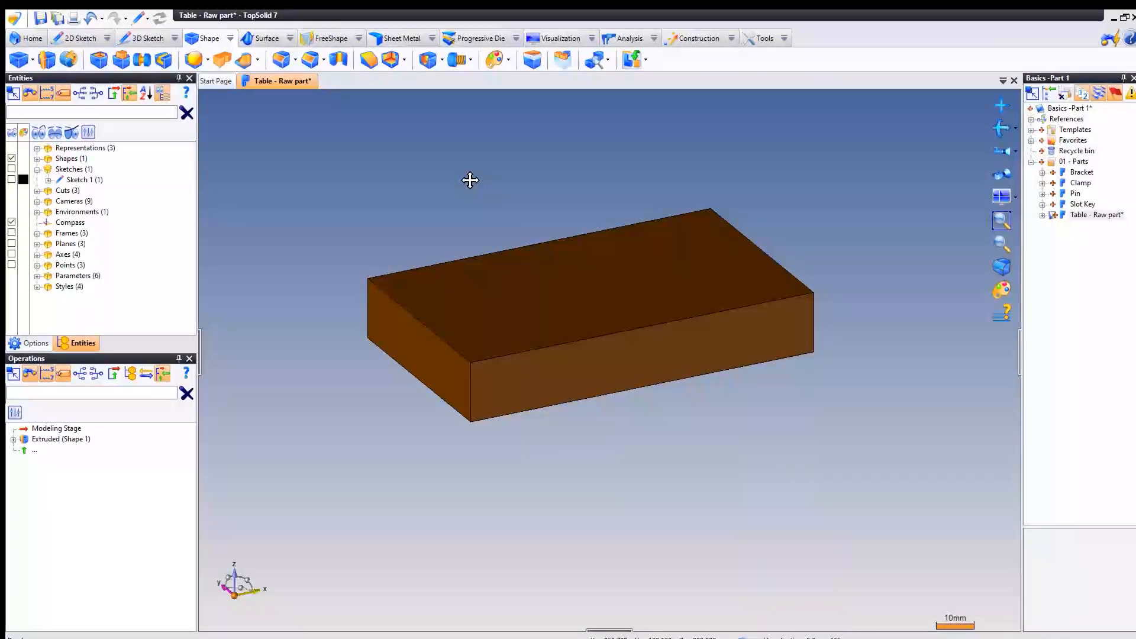
- Start a sketch on the block's top face and draw a rectangle about 25 x 20 mm from the Y axis, symmetric about the X axis
click(492, 289)
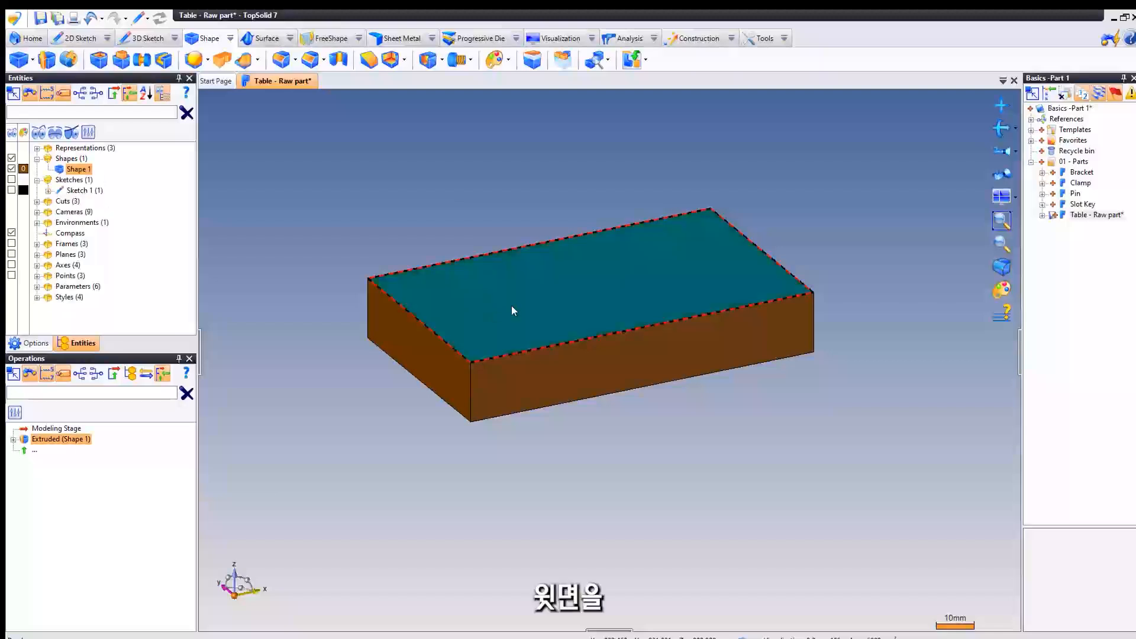
right_click(361, 173)
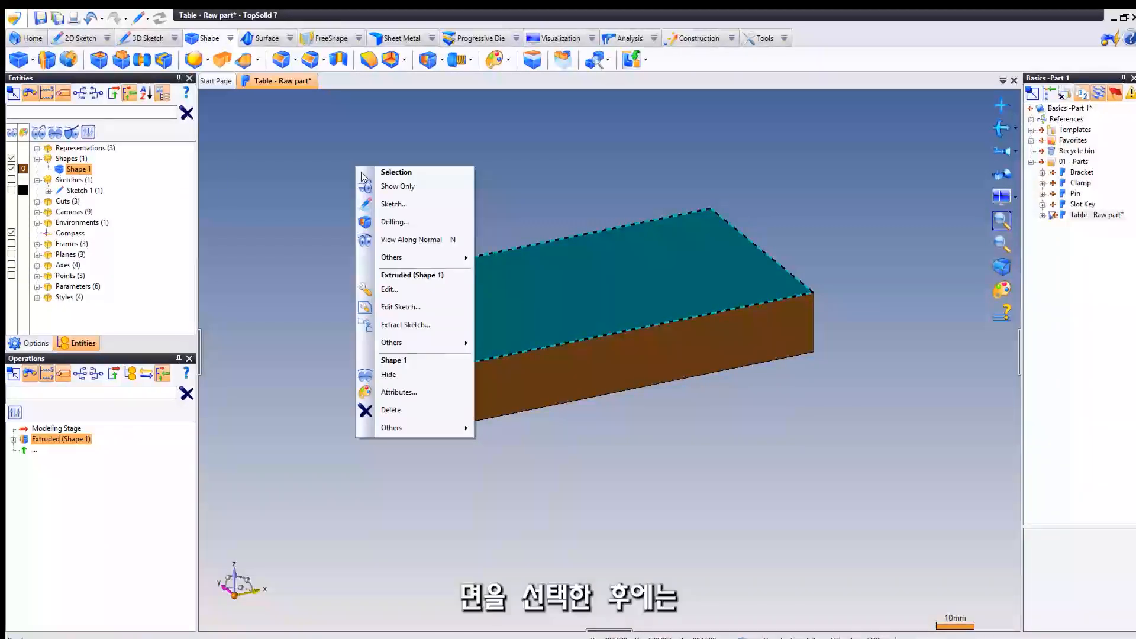
click(418, 204)
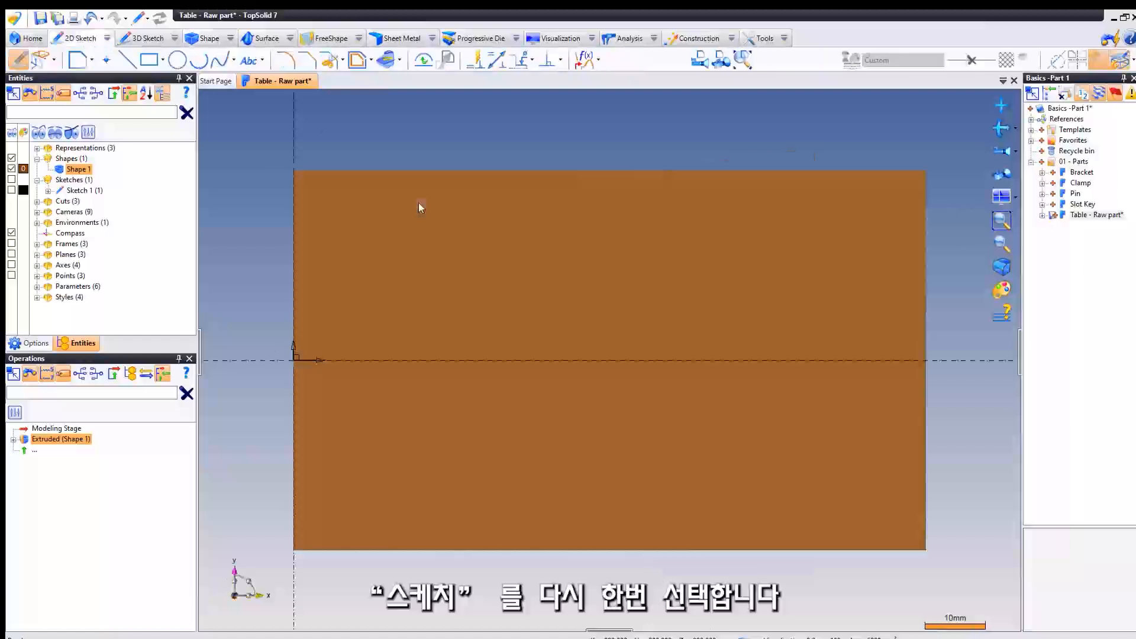
click(149, 60)
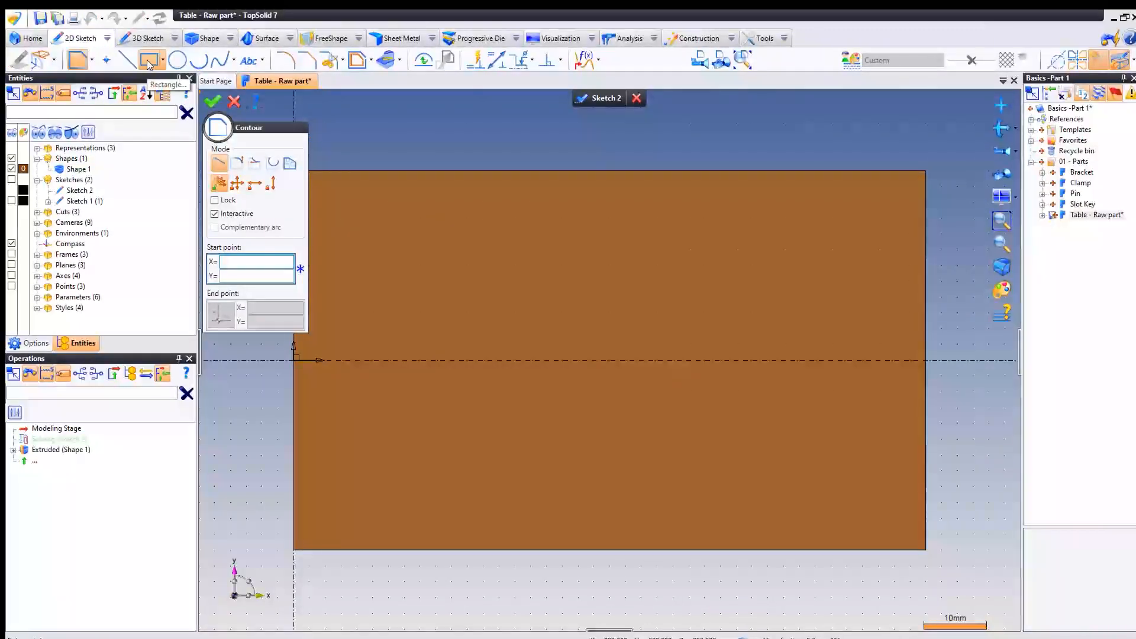
middle_drag(436, 262, 492, 251)
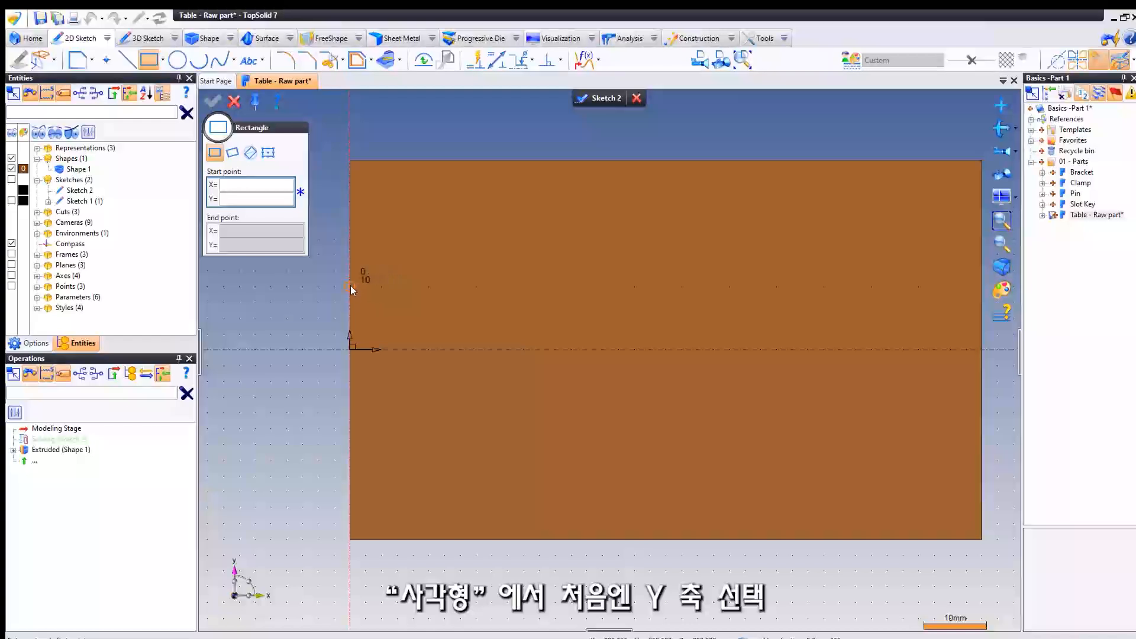
click(350, 286)
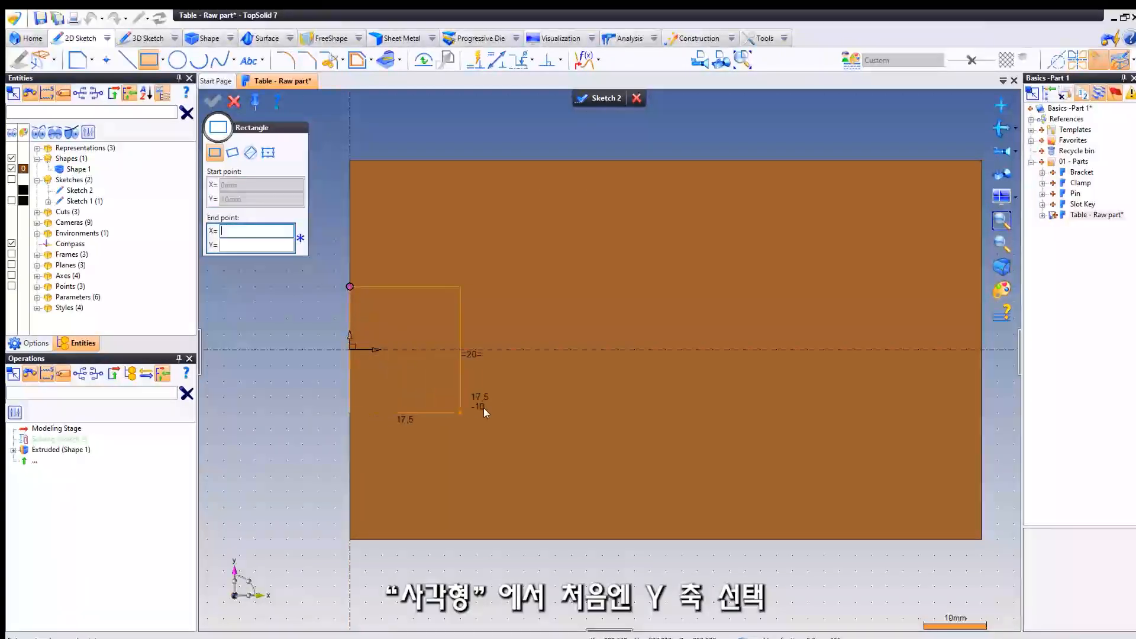
click(507, 408)
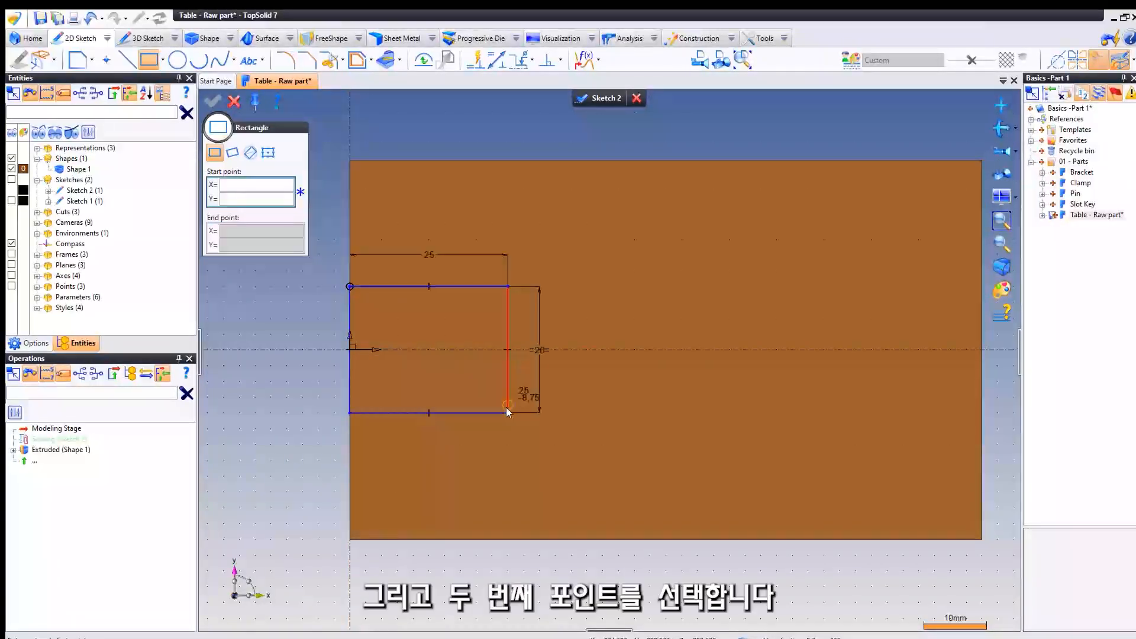
click(235, 102)
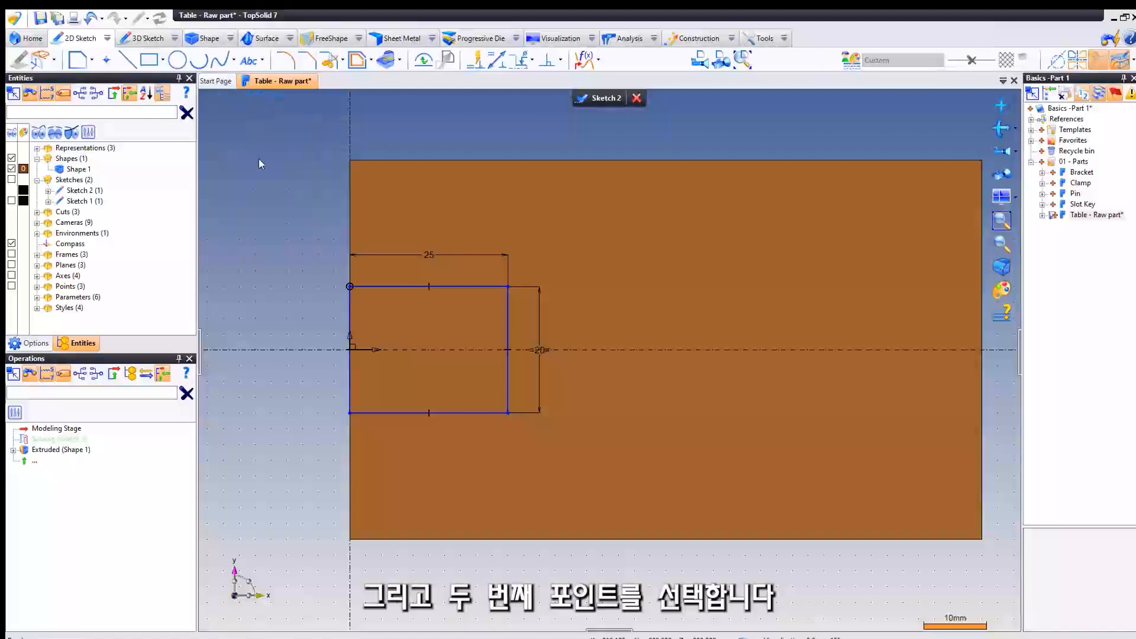
- Set the width of the rectangle on the top face to 30 mm
double_click(429, 255)
text(30)
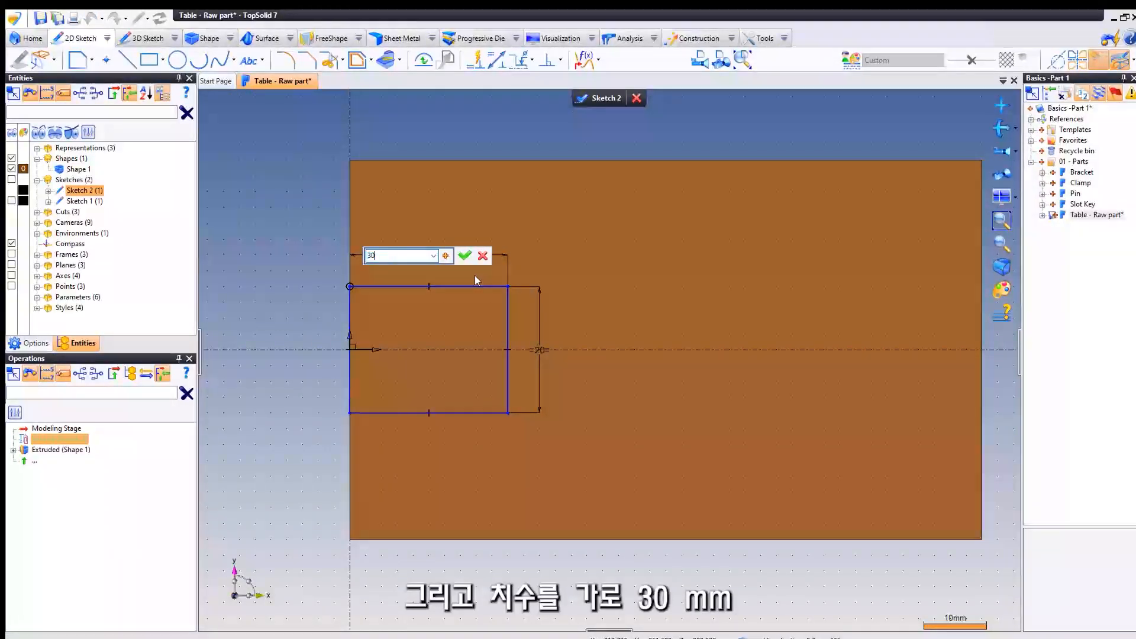
key(Return)
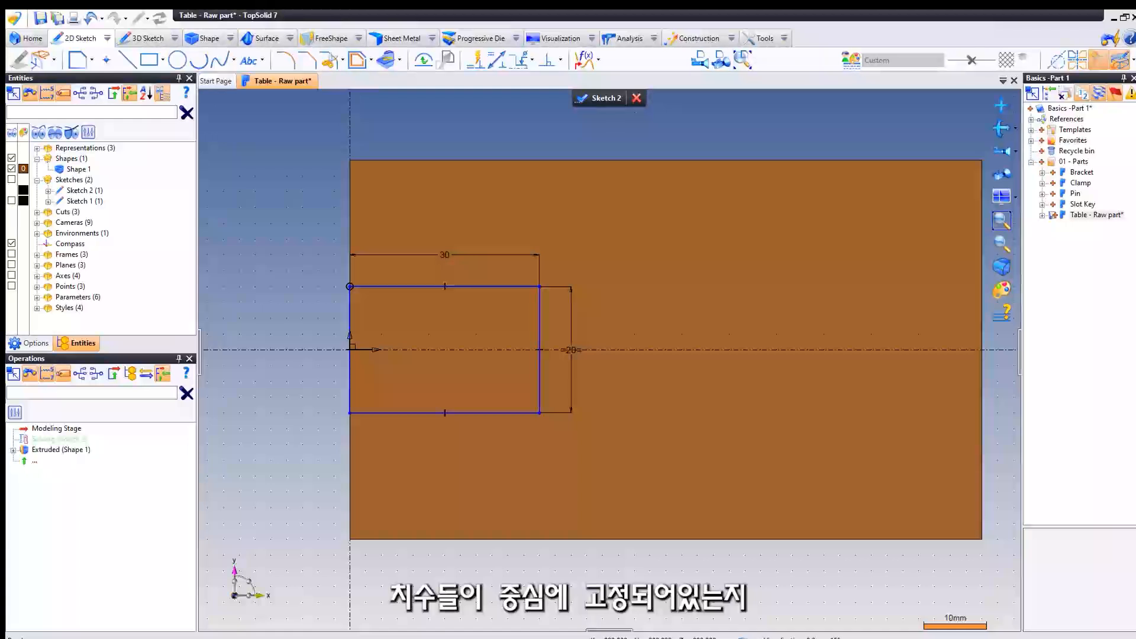
- Draw a 25 mm diameter circle centred on the X axis, beyond the rectangle
click(177, 61)
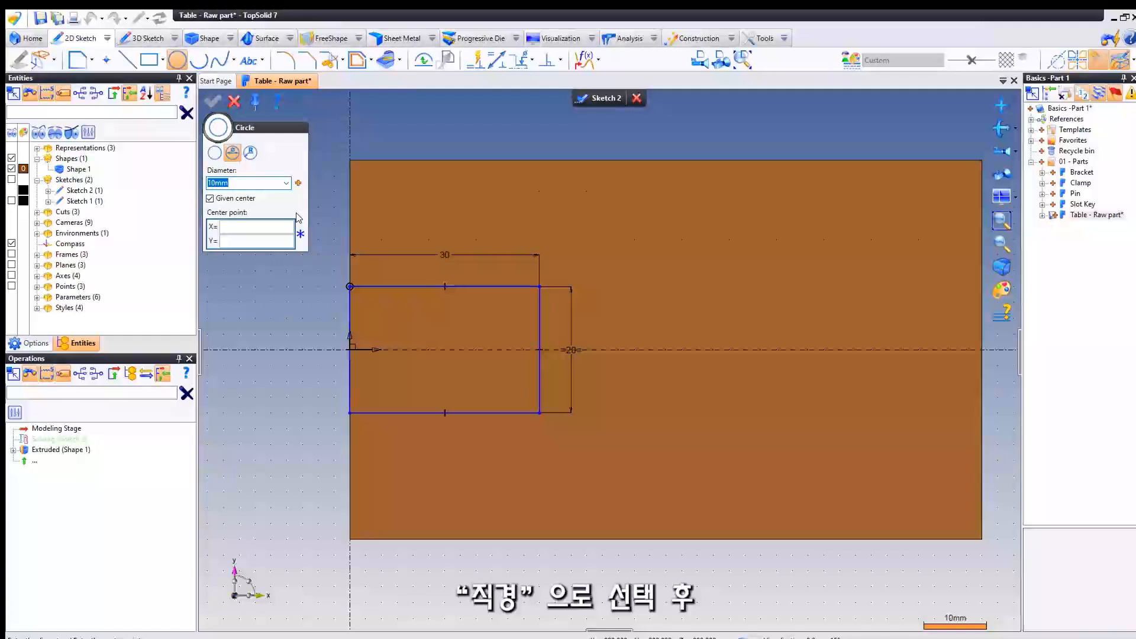
text(25)
key(Tab)
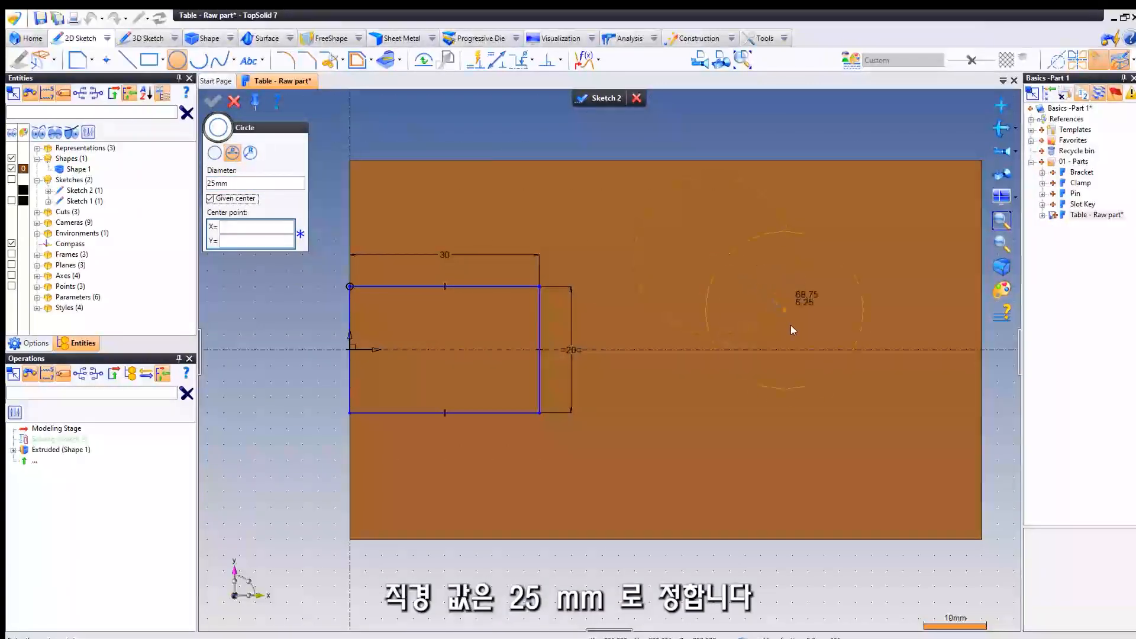
click(827, 349)
key(Escape)
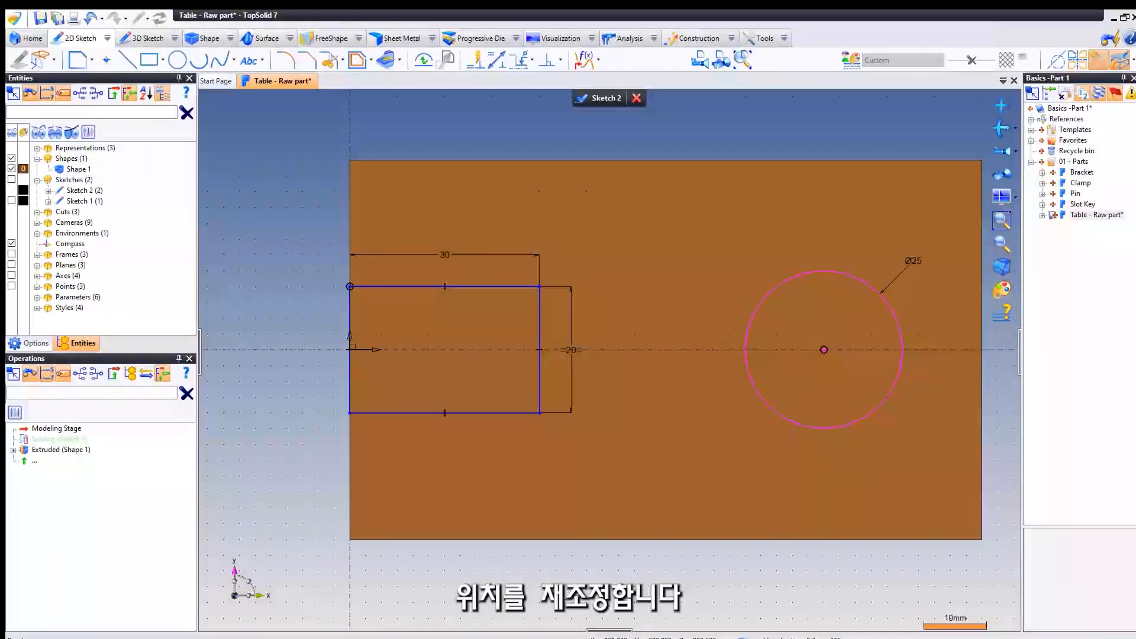
- Constrain the circle's centre 35 mm from the rectangle's nearest vertical side and finish the sketch
mouse_move(665, 233)
middle_down()
mouse_move(627, 230)
mouse_move(644, 235)
middle_up()
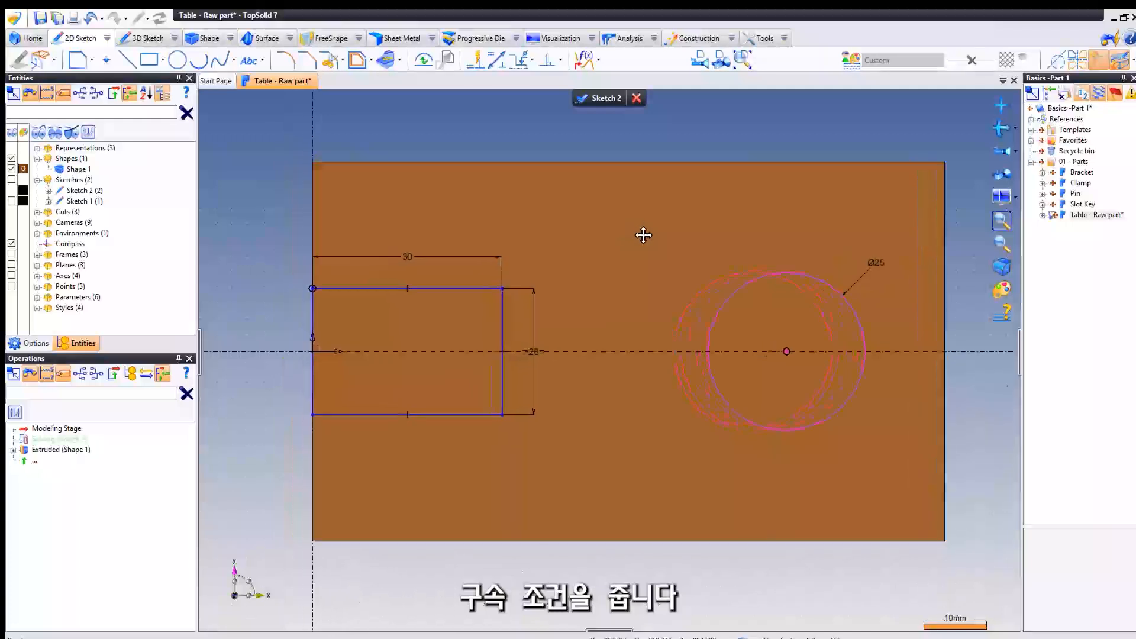
right_click(627, 204)
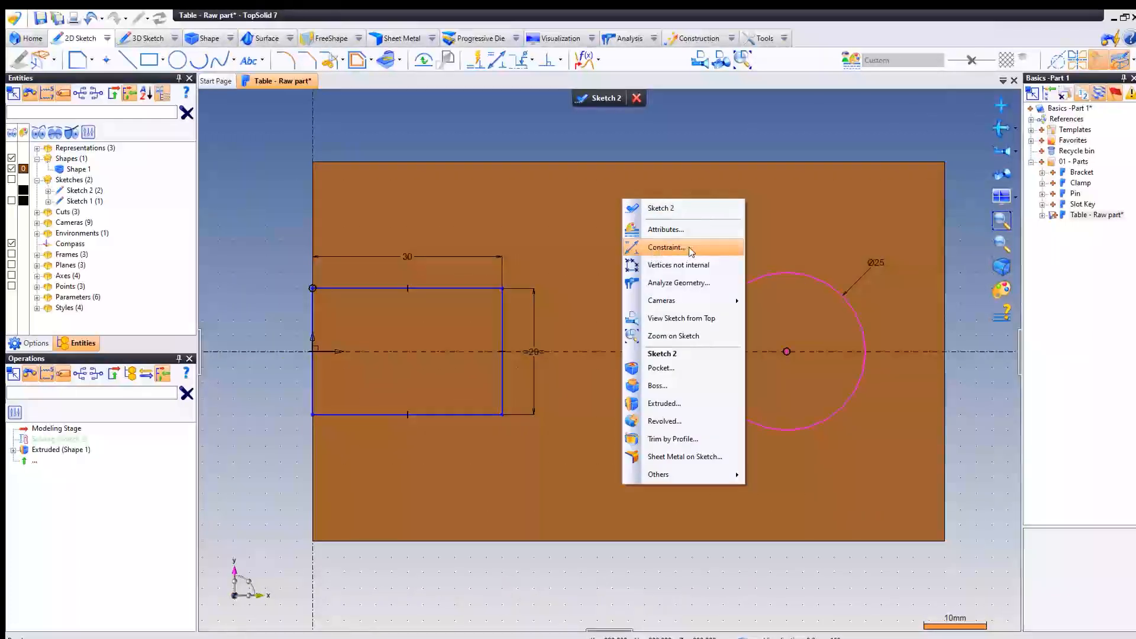
click(690, 248)
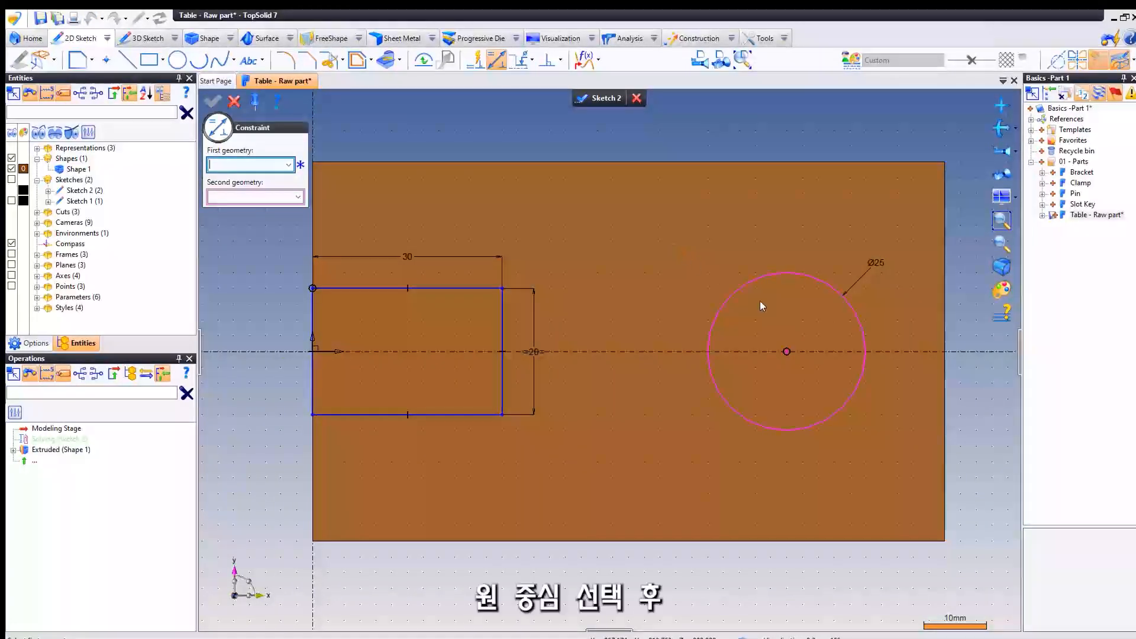
click(786, 352)
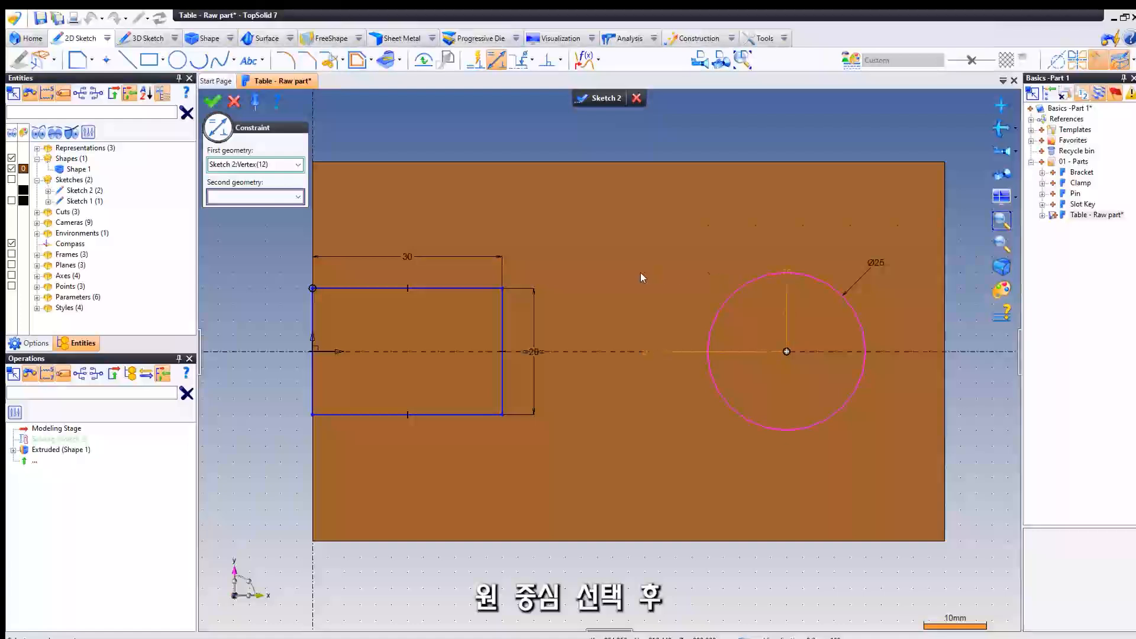
click(502, 299)
click(590, 226)
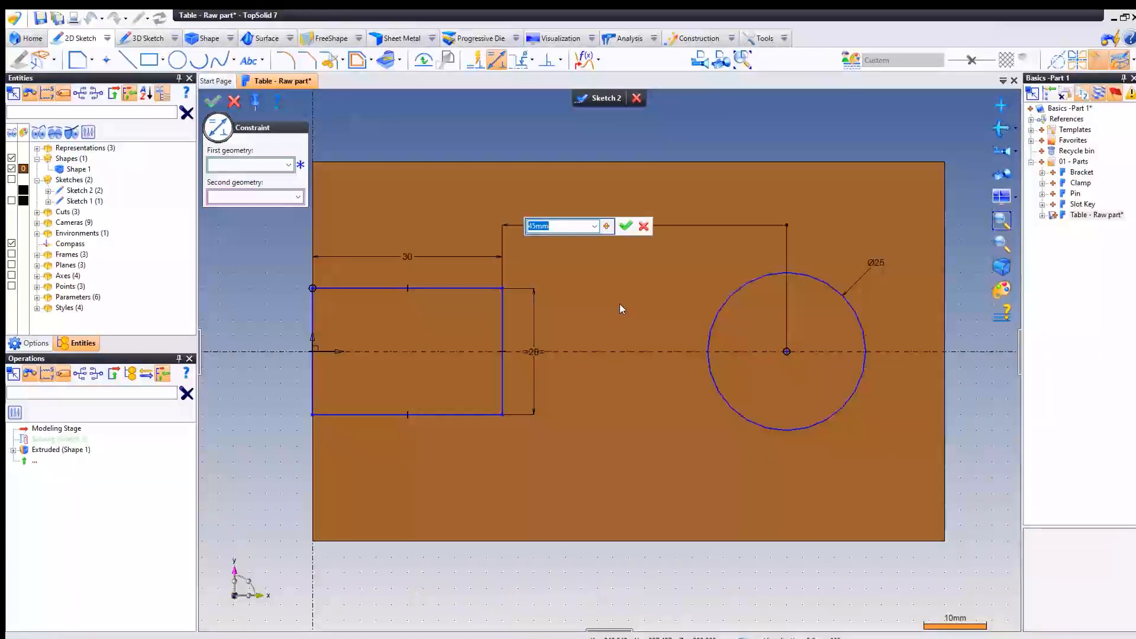
text(35)
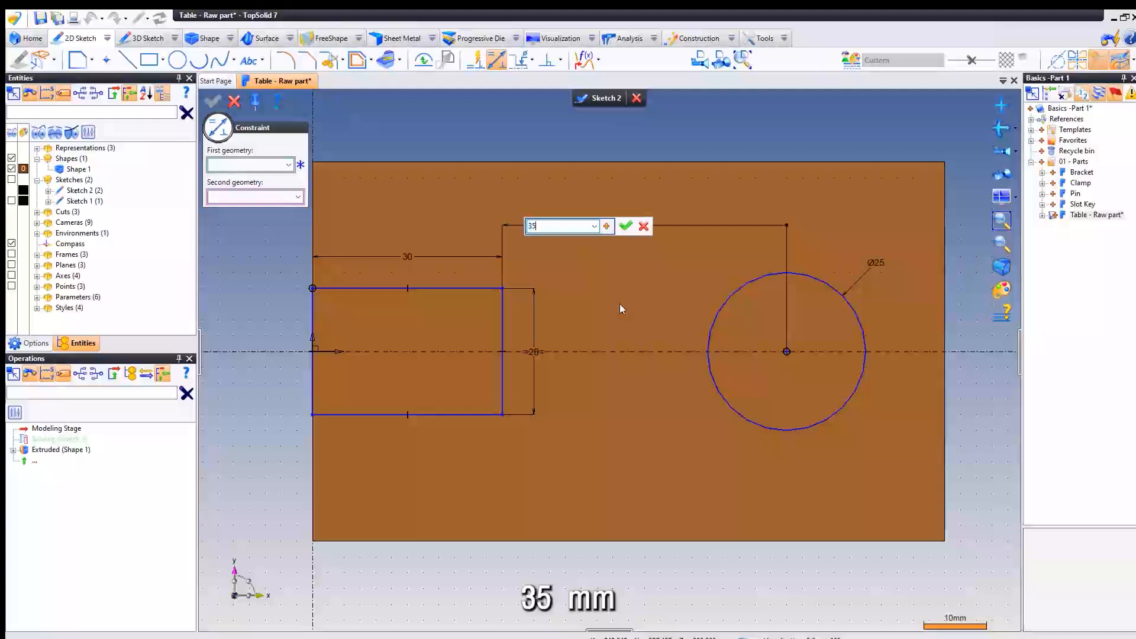
key(Return)
key(Escape)
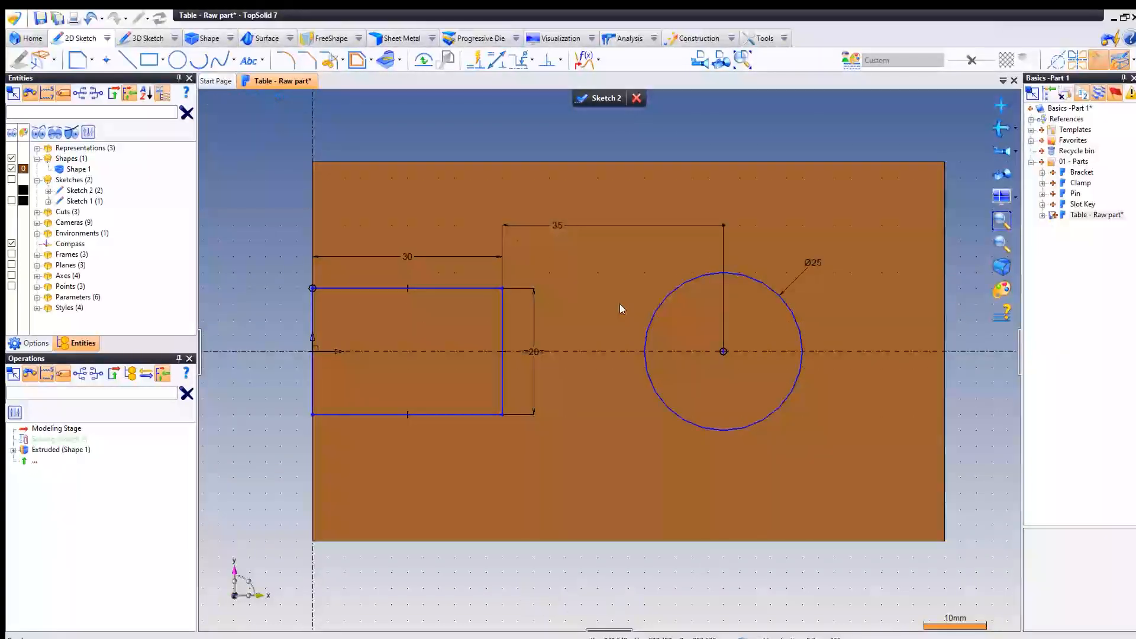
click(601, 99)
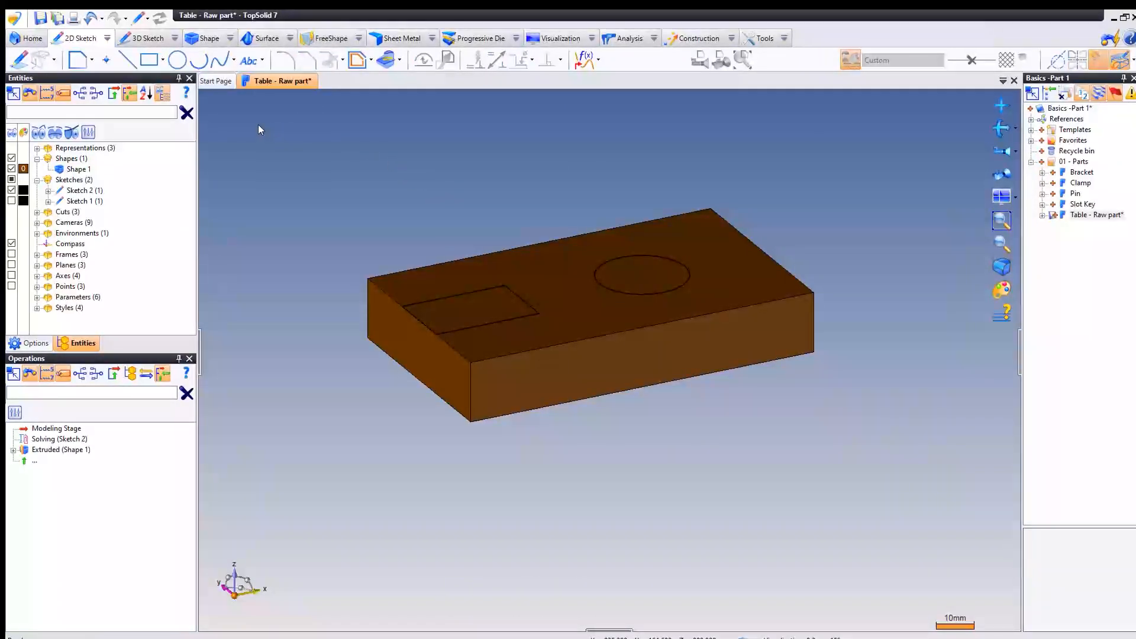
- Start a Boss on the block with only the circle profile of the top-face sketch as its section
click(205, 39)
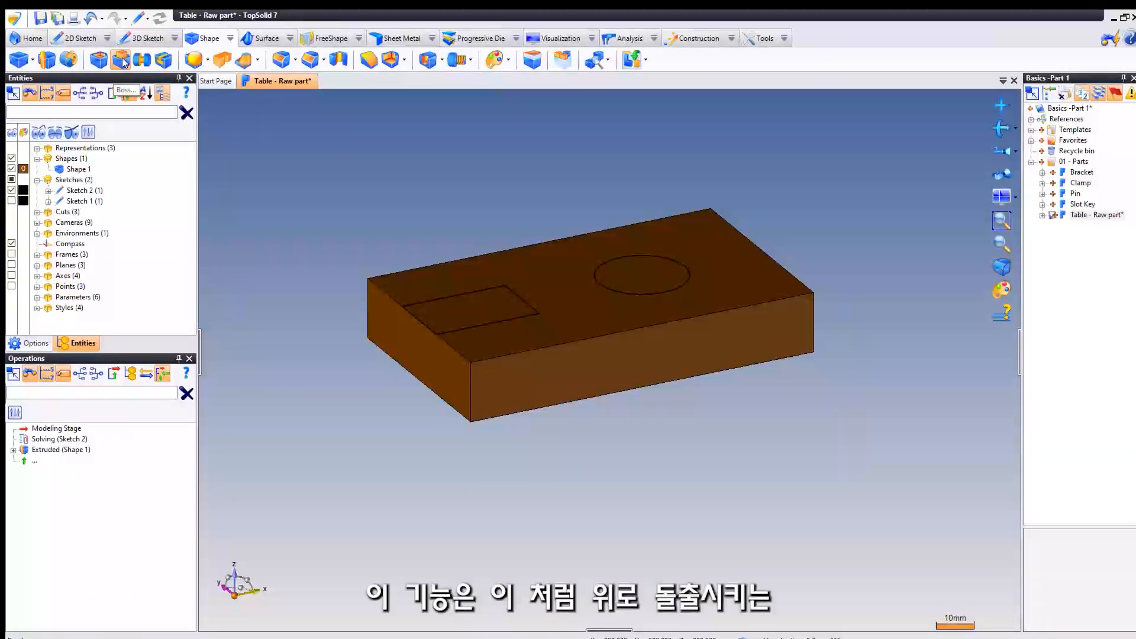
click(121, 60)
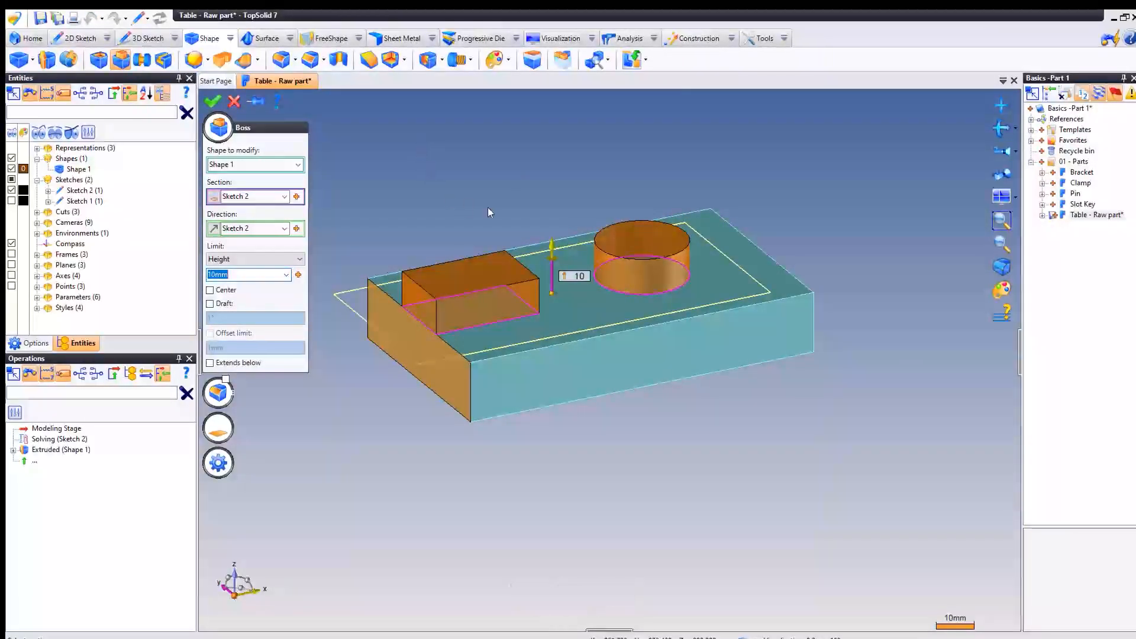
scroll(488, 208, up, 1)
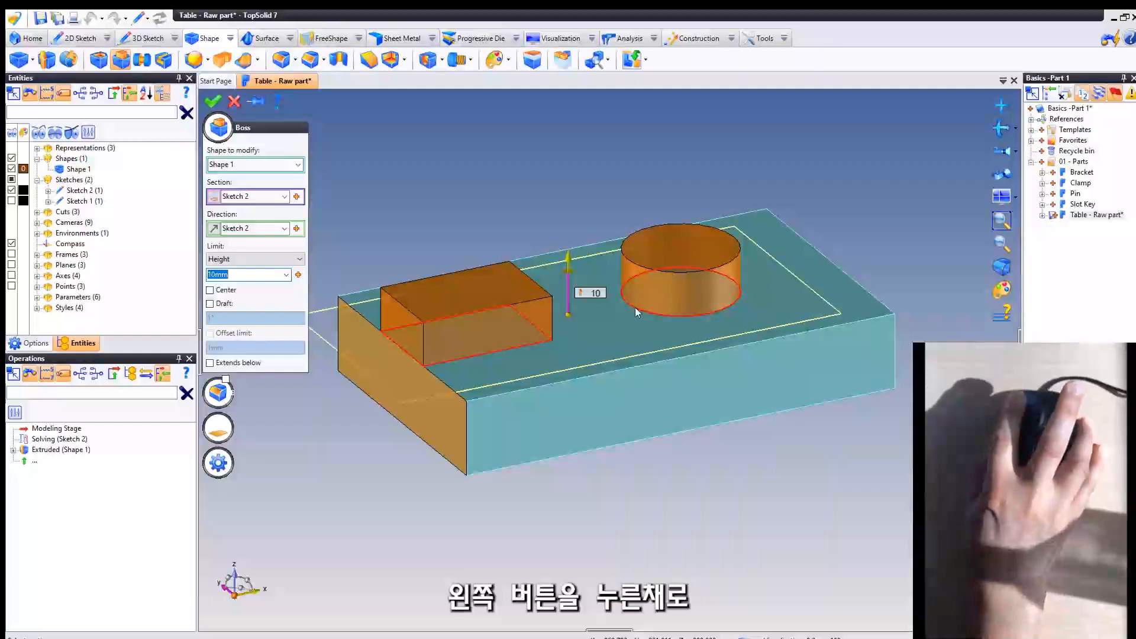
click(635, 308)
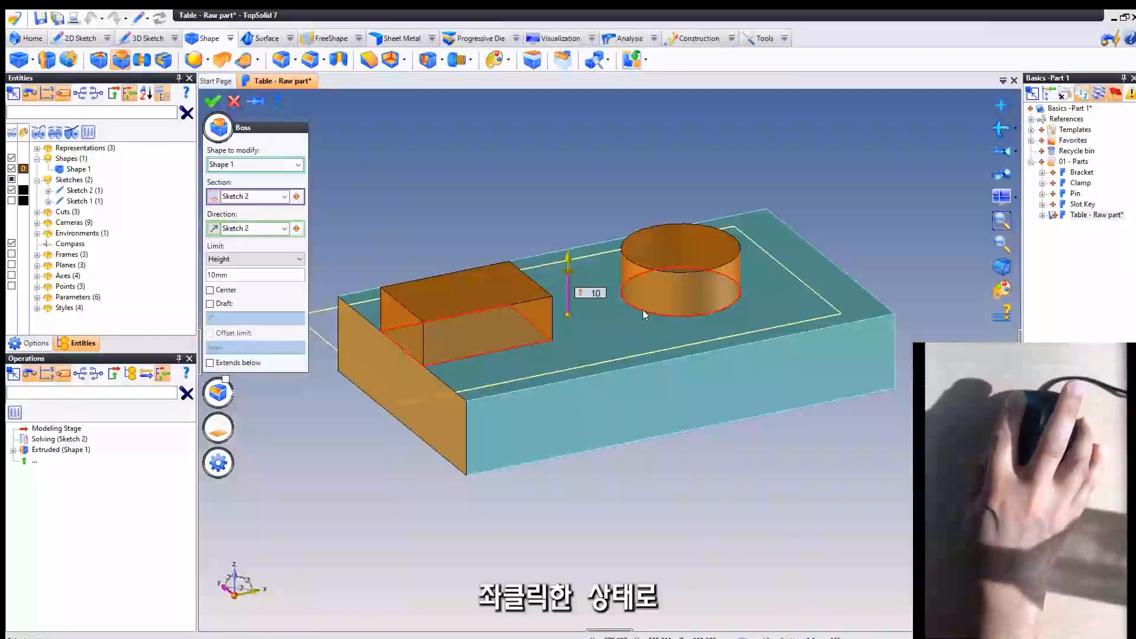
right_click(643, 310)
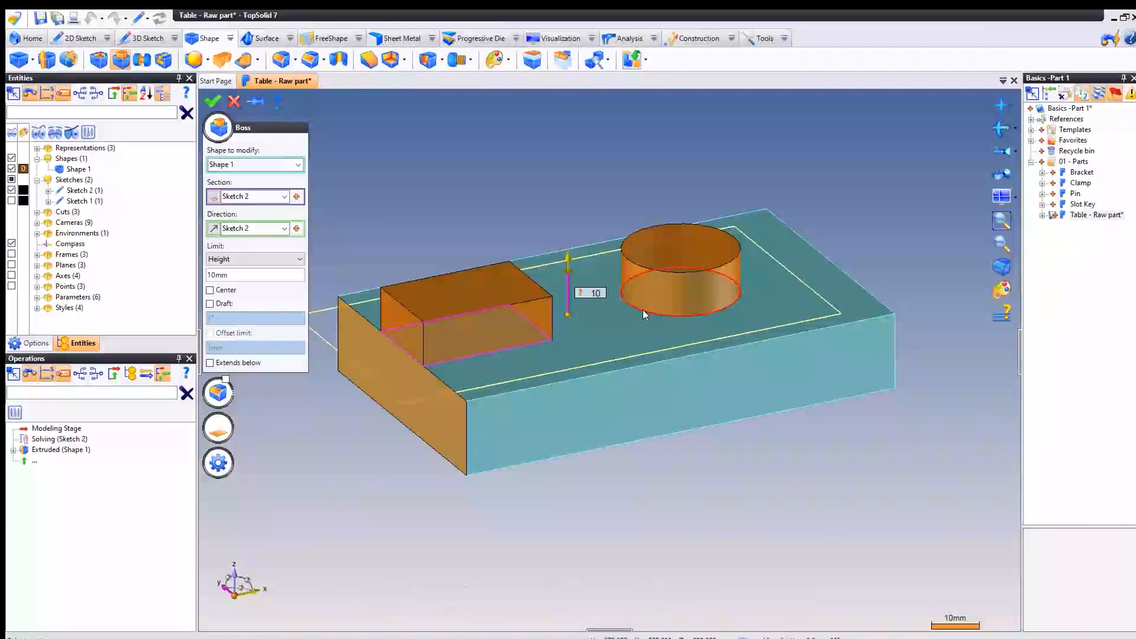
click(642, 311)
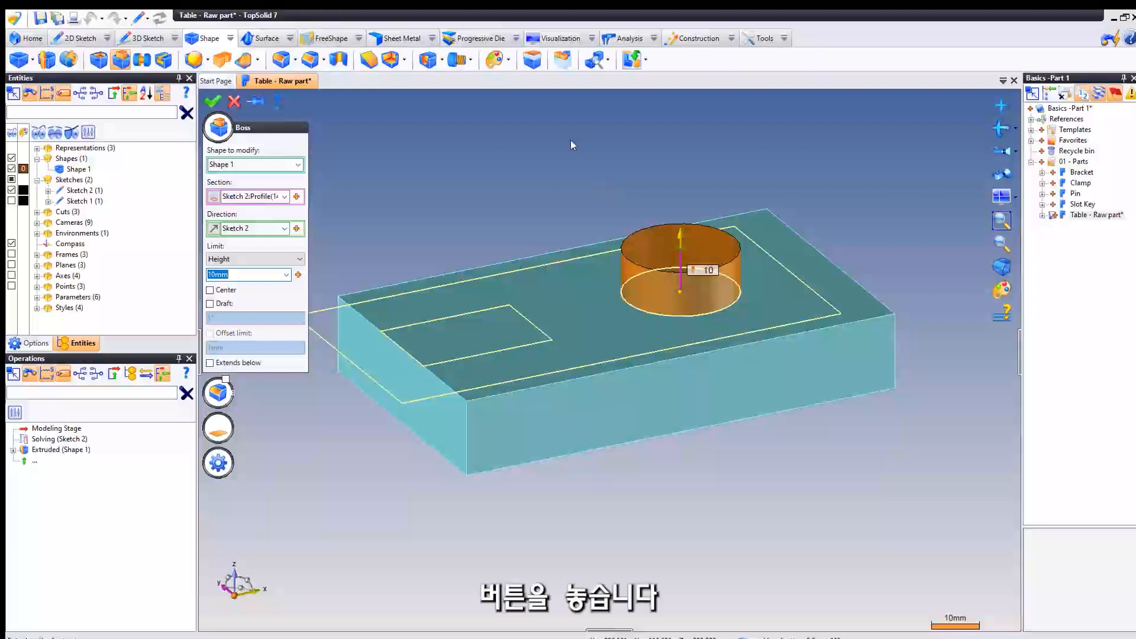
- Switch the boss section to the rectangle profile and back to the circle profile
middle_drag(570, 140, 550, 194)
click(291, 200)
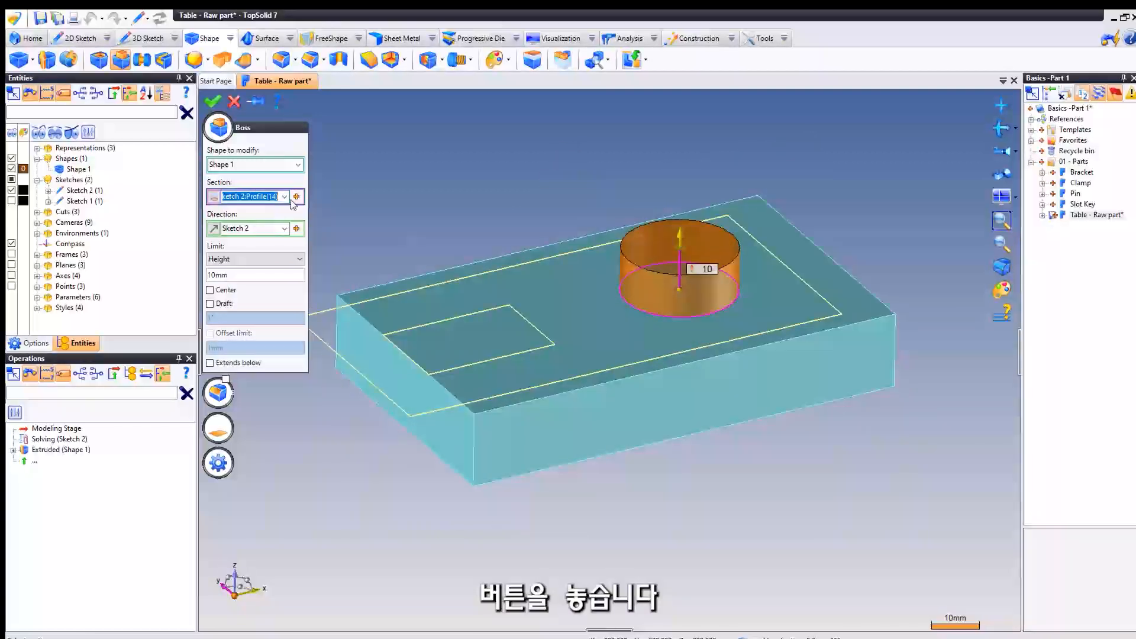
click(457, 317)
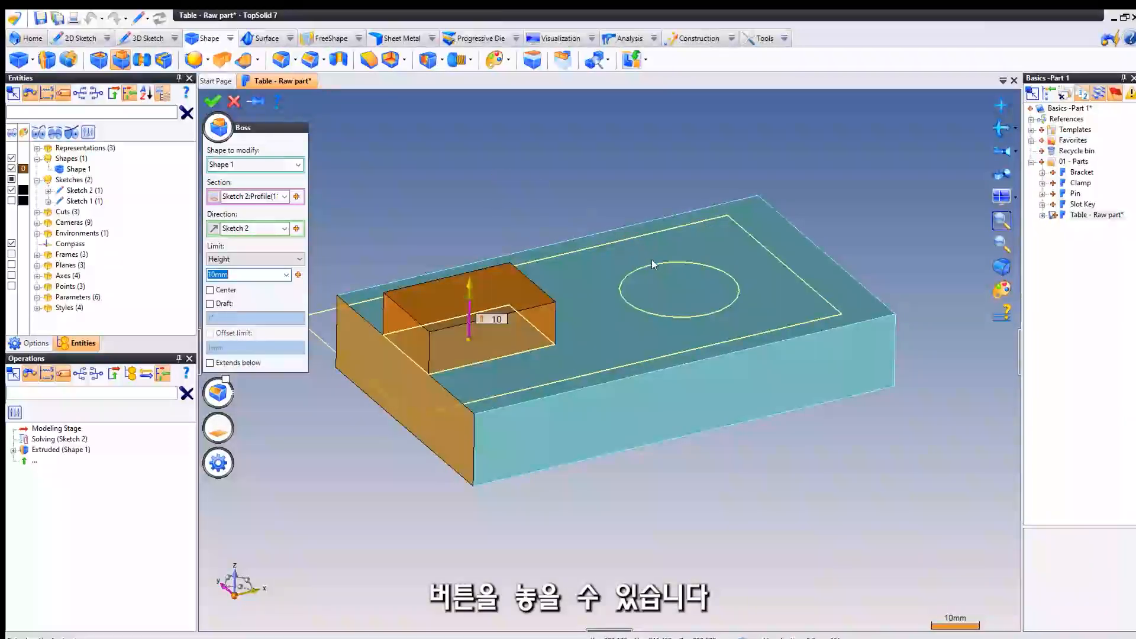
click(249, 196)
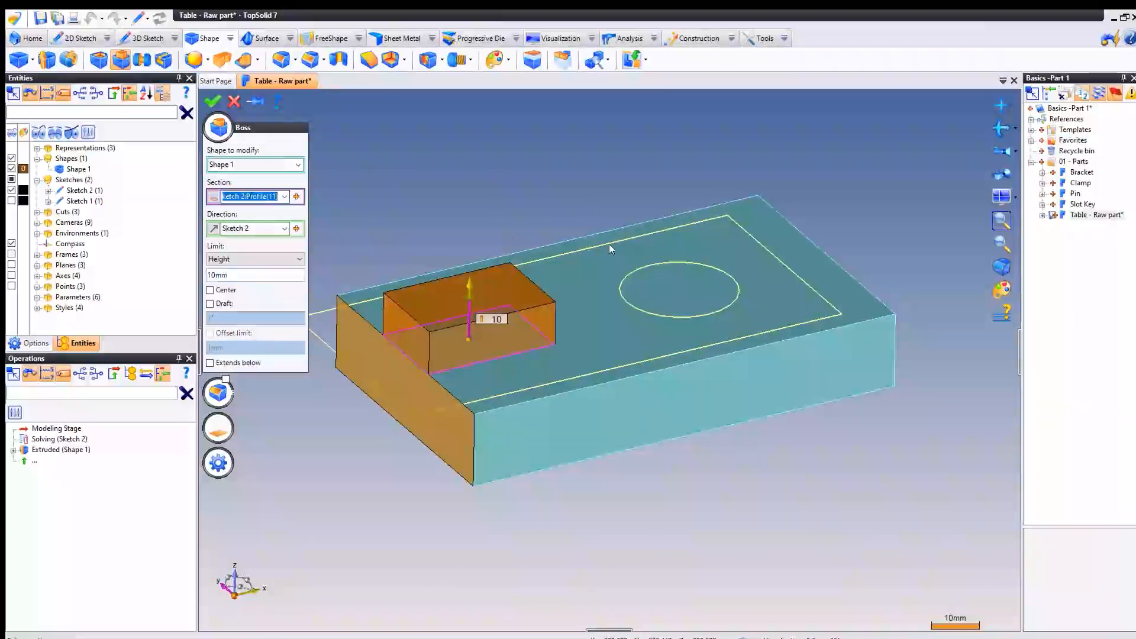
ctrl+click(651, 261)
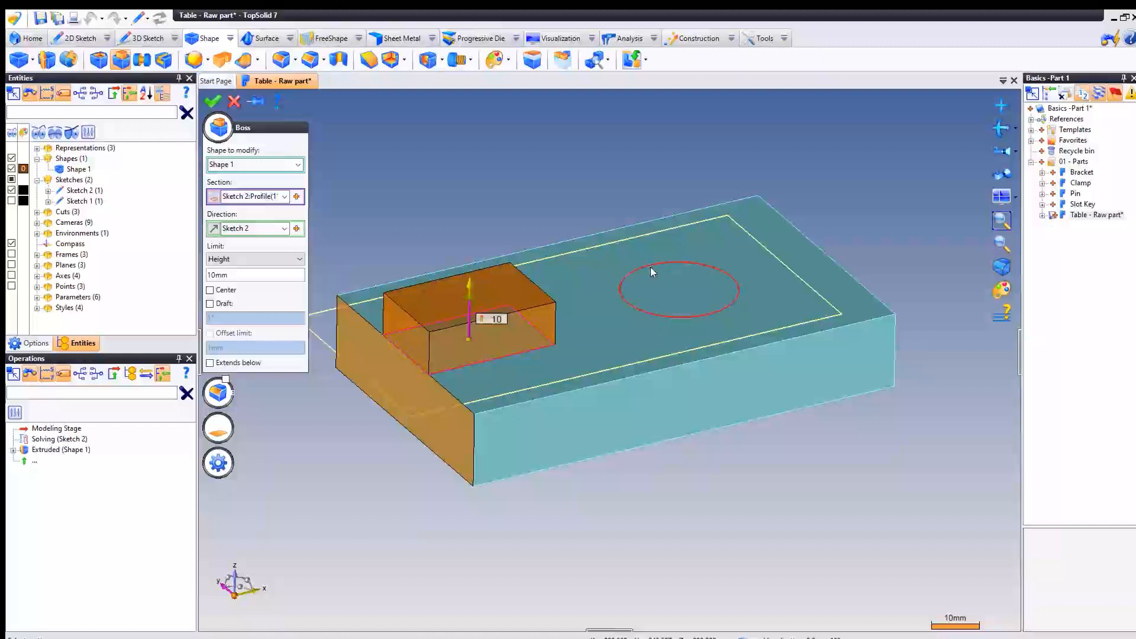
click(651, 268)
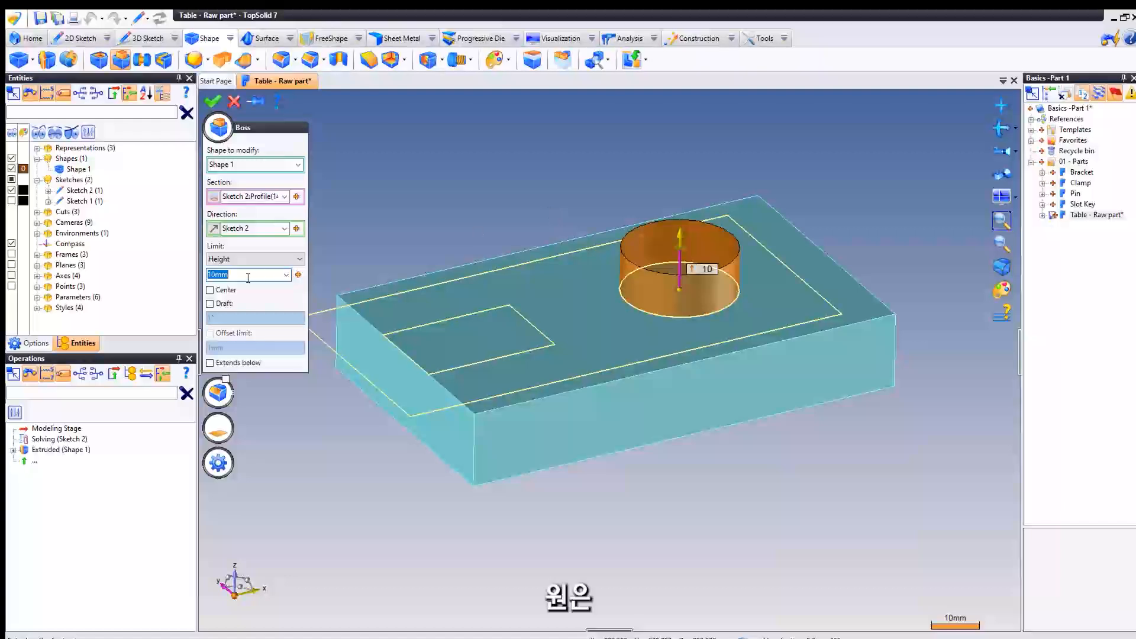
- Set the circular boss's height to 5 mm and create it
text(5)
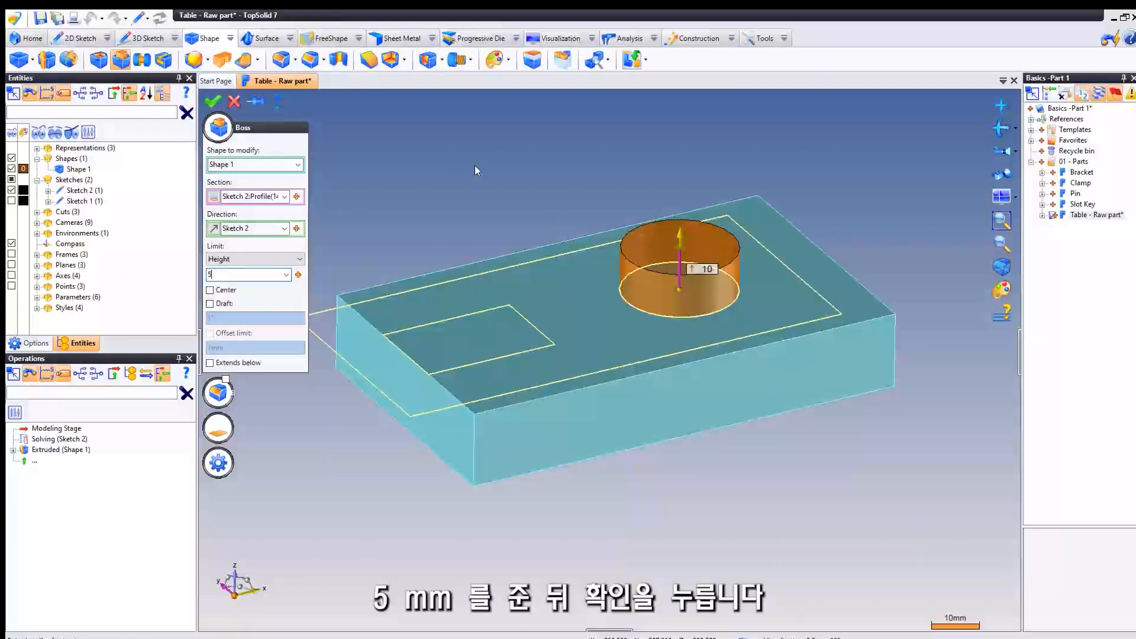
key(Return)
mouse_move(488, 198)
middle_down()
mouse_move(477, 183)
mouse_move(480, 194)
middle_up()
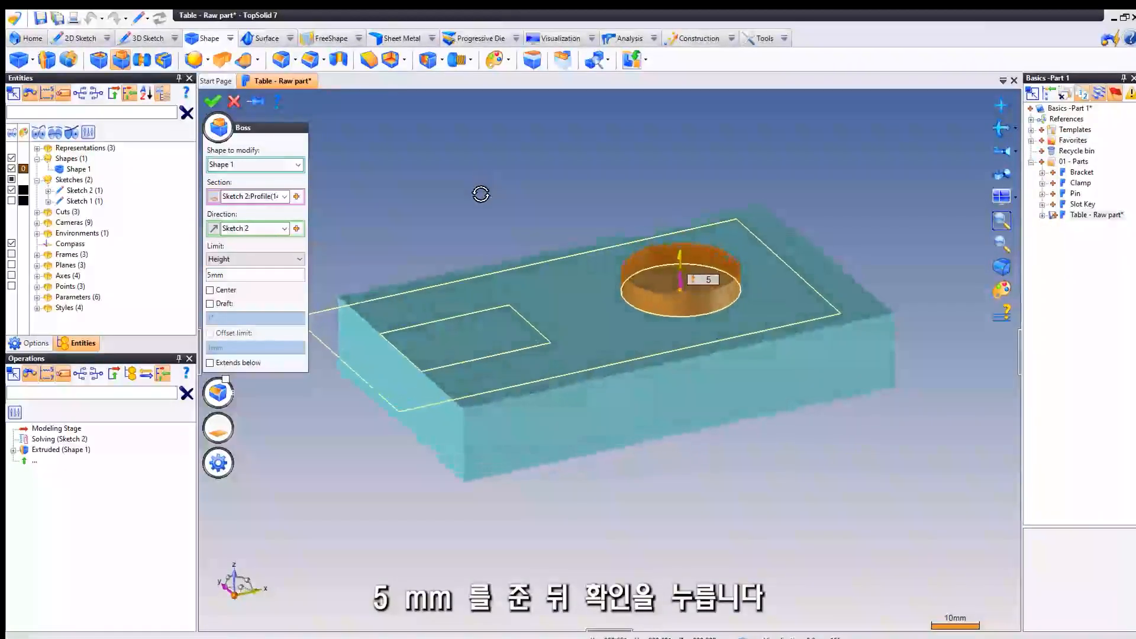
right_click(471, 187)
click(481, 190)
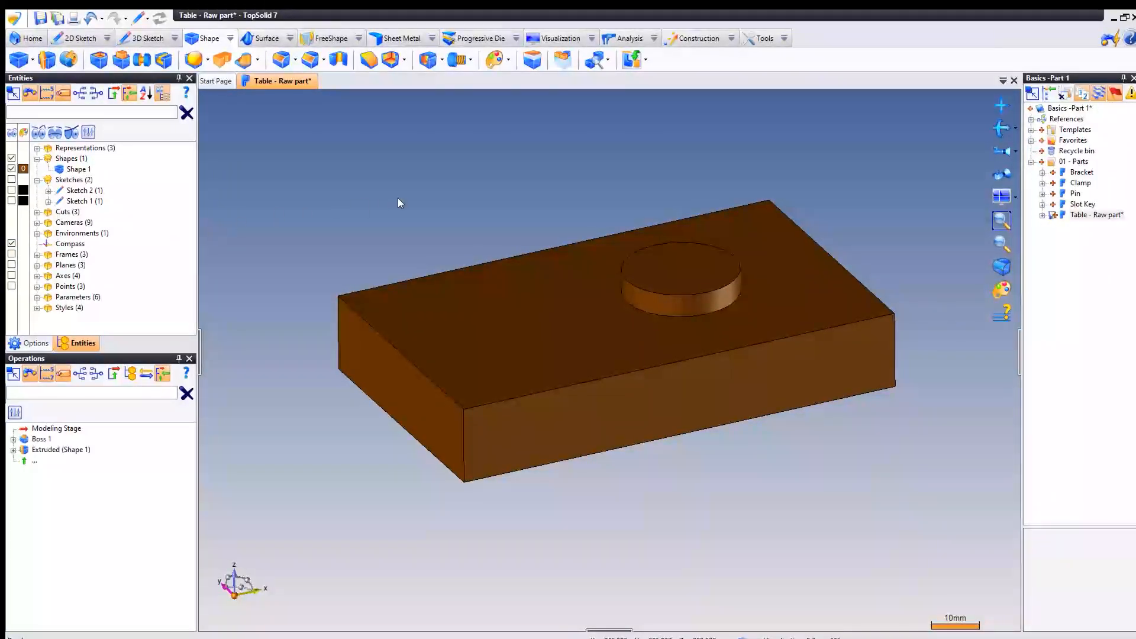
- Make the hidden top-face sketch with the rectangle and circle (Sketch 2) visible
mouse_move(398, 198)
middle_down()
mouse_move(379, 223)
mouse_move(382, 211)
middle_up()
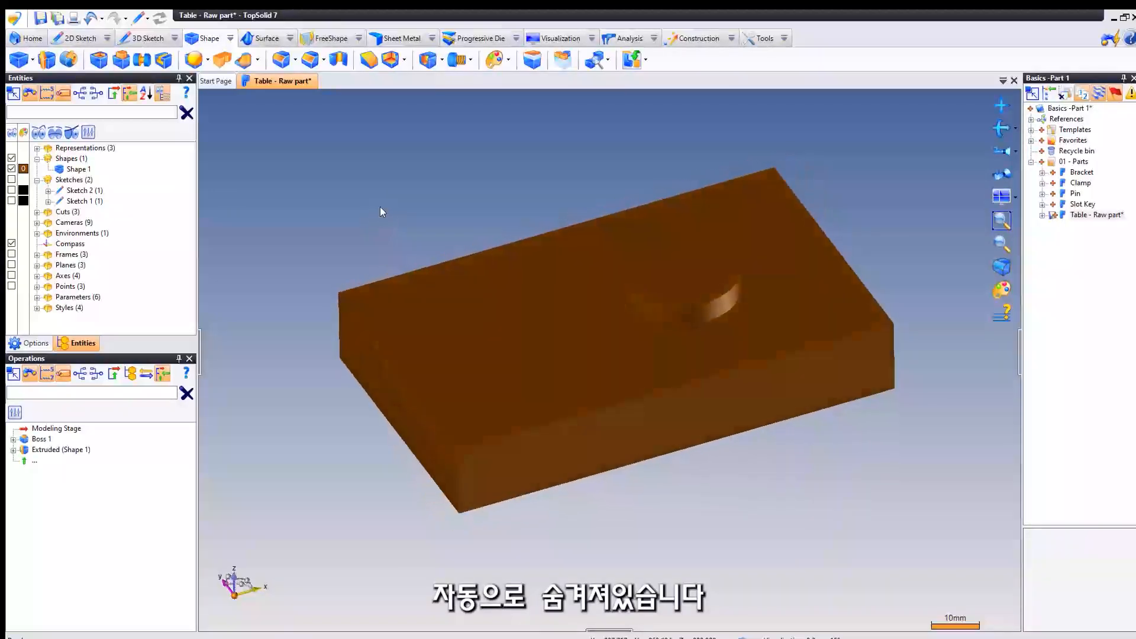
click(92, 191)
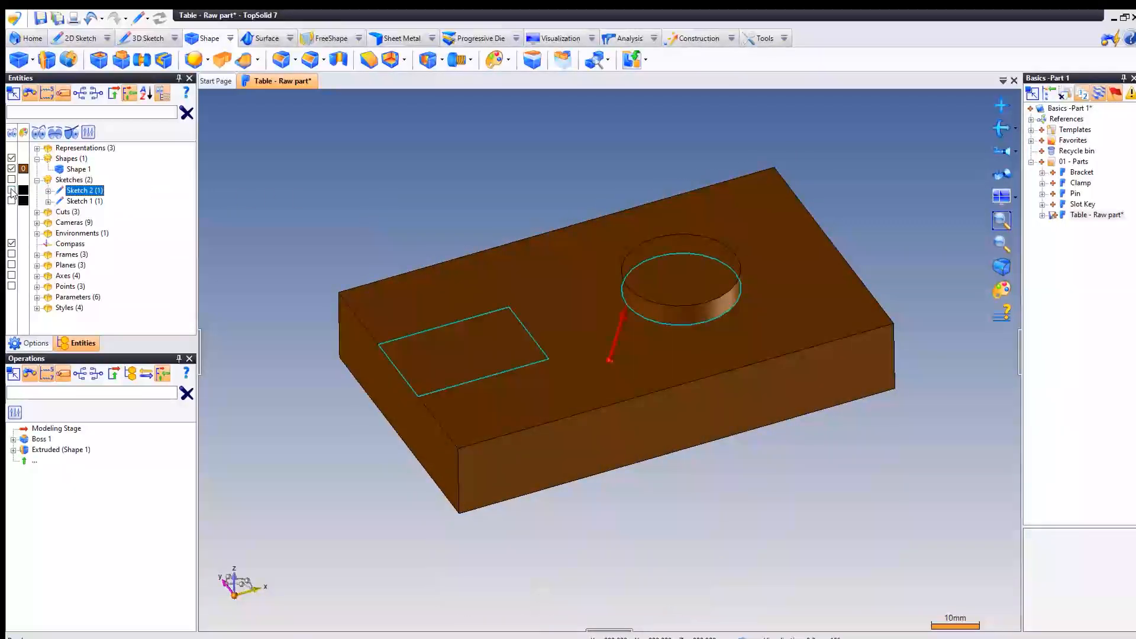
click(12, 190)
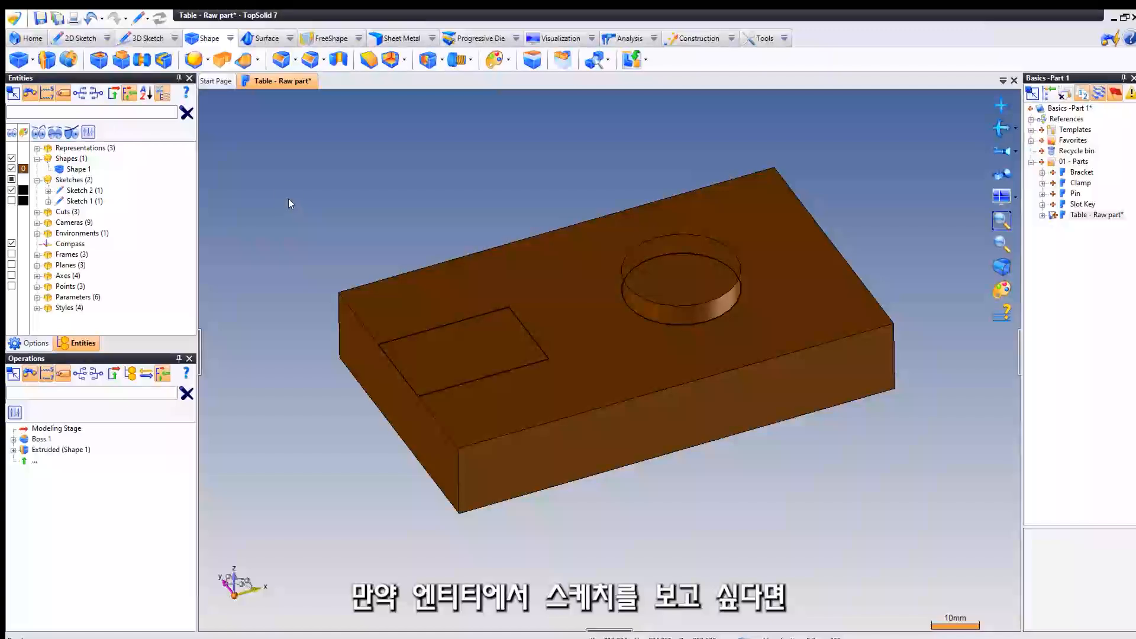
middle_drag(289, 198, 289, 186)
- Create a 35 mm high boss on the block using only the rectangle profile of Sketch 2 as its section
click(73, 191)
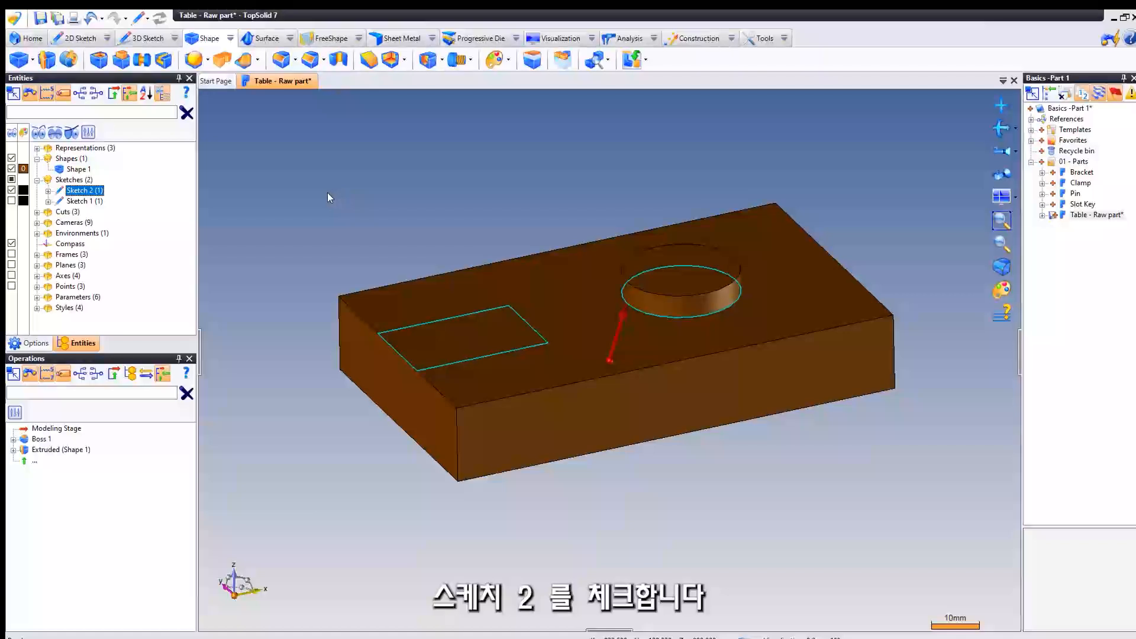
click(309, 190)
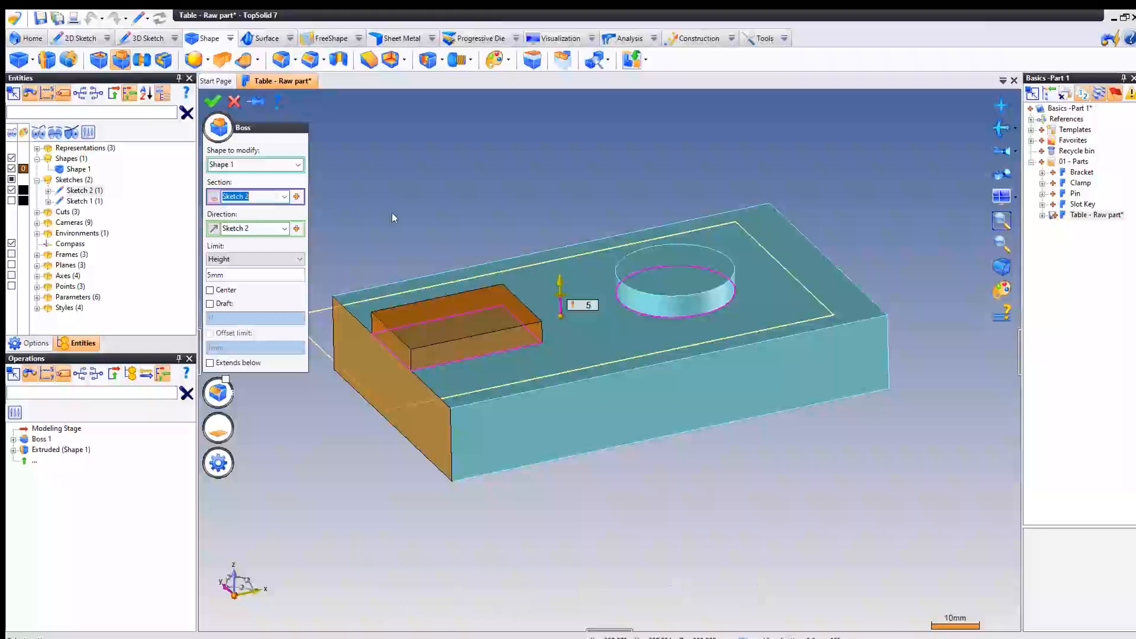
click(437, 319)
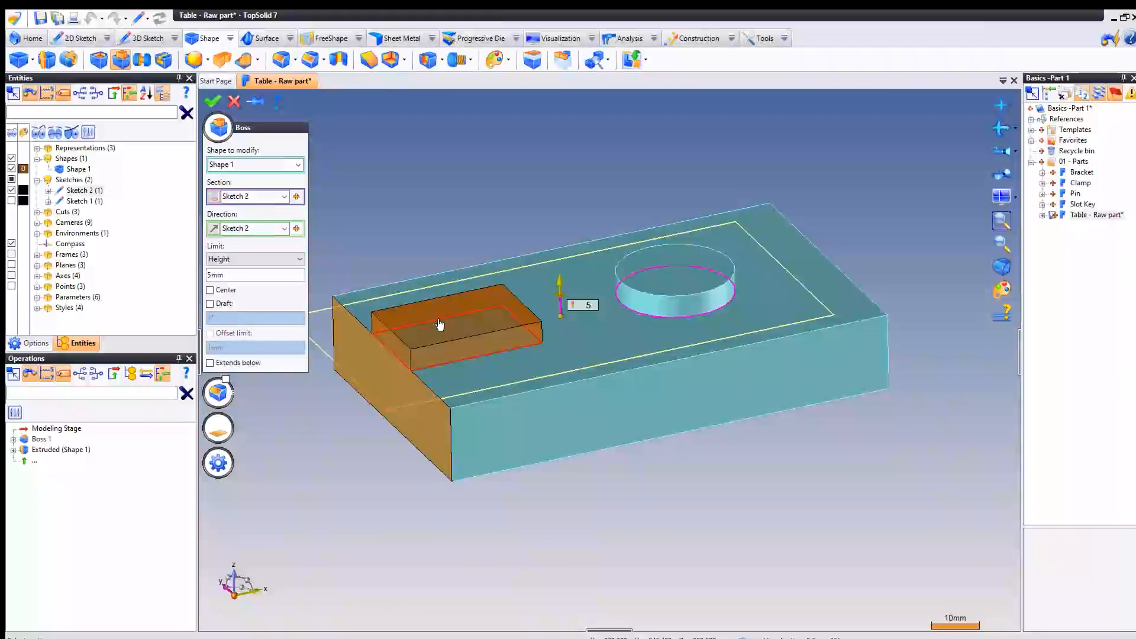
click(439, 324)
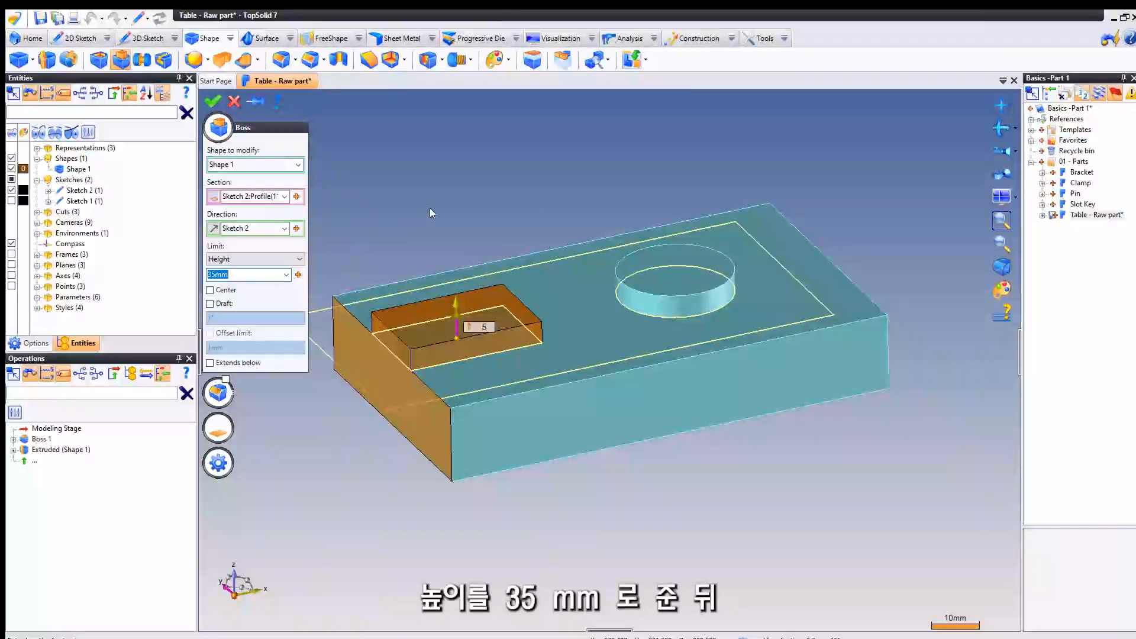
key(Return)
right_click(395, 139)
click(426, 143)
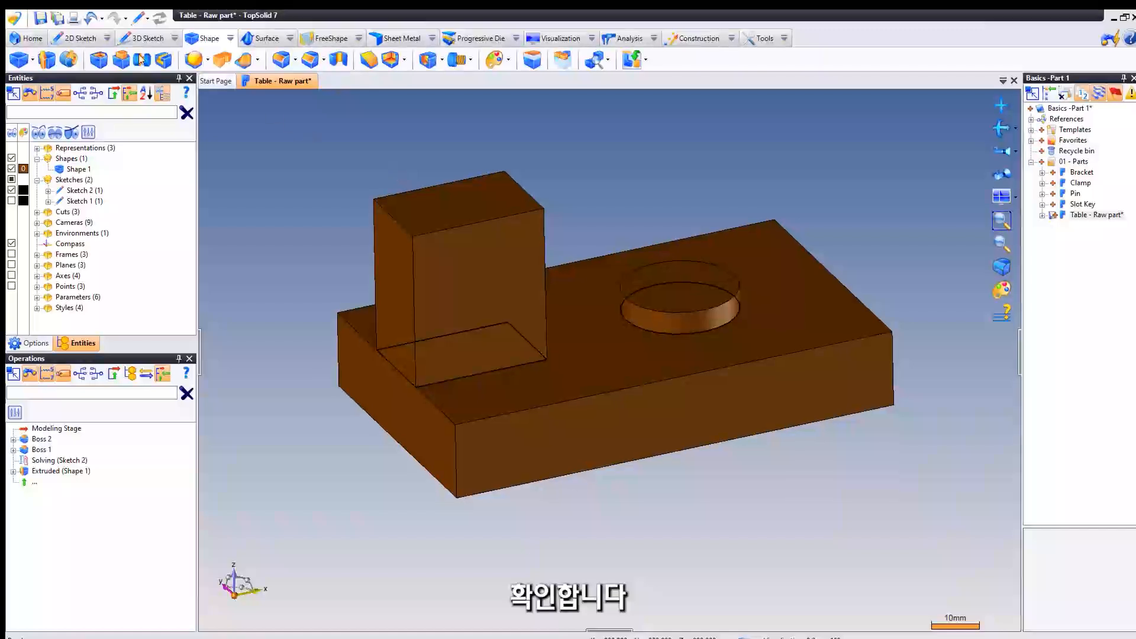
- Start a new 2D sketch with the Absolute XZ Plane as its support plane
click(81, 39)
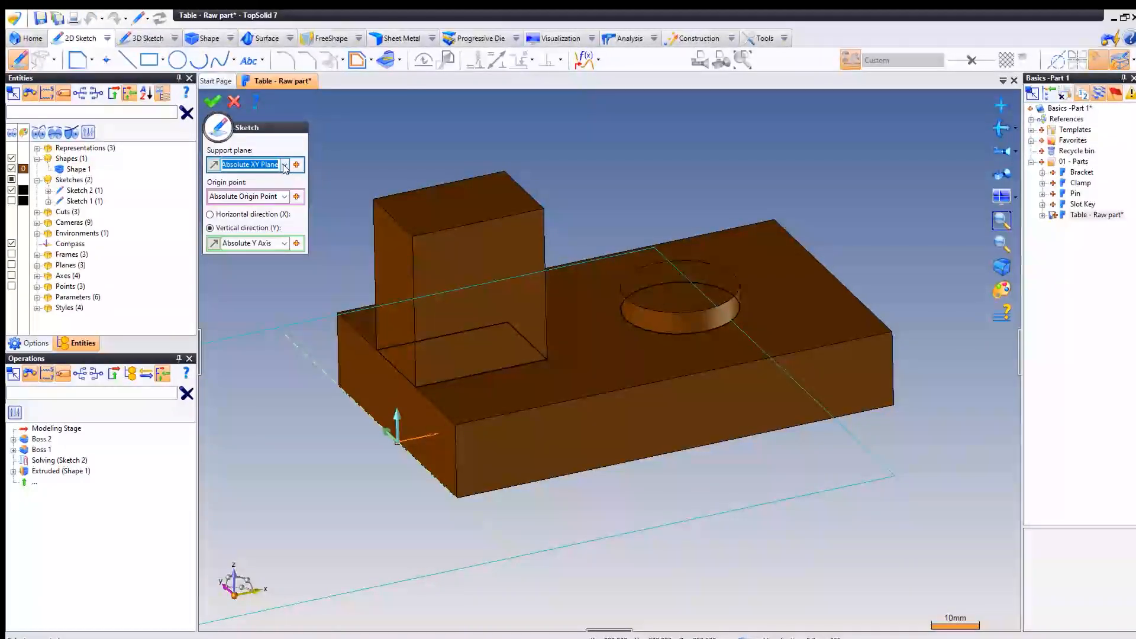
click(284, 165)
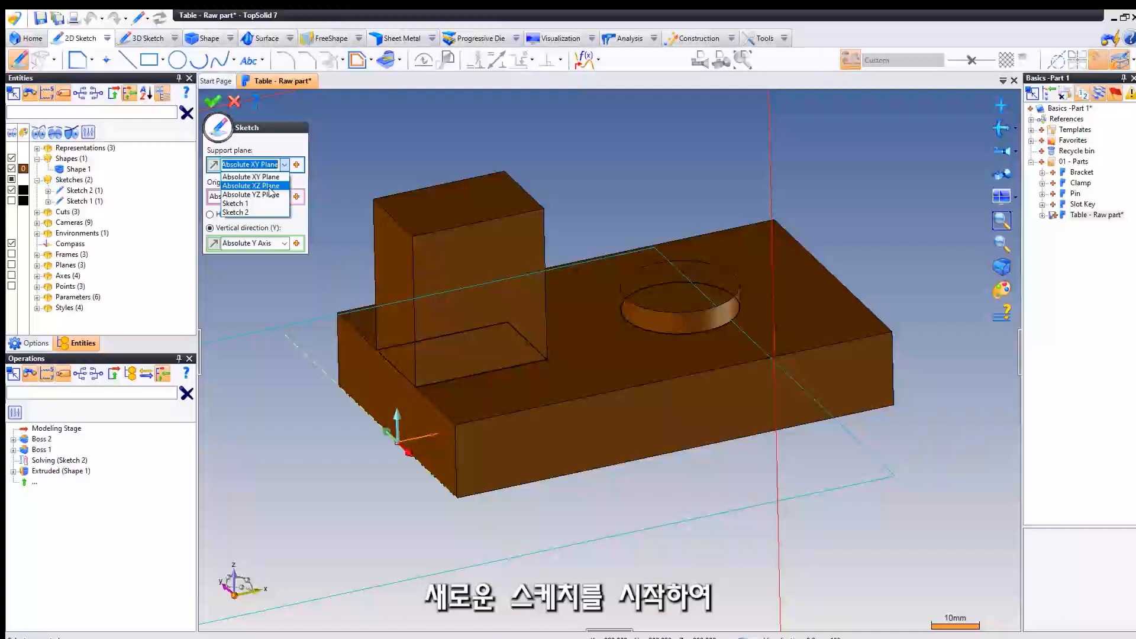
click(269, 187)
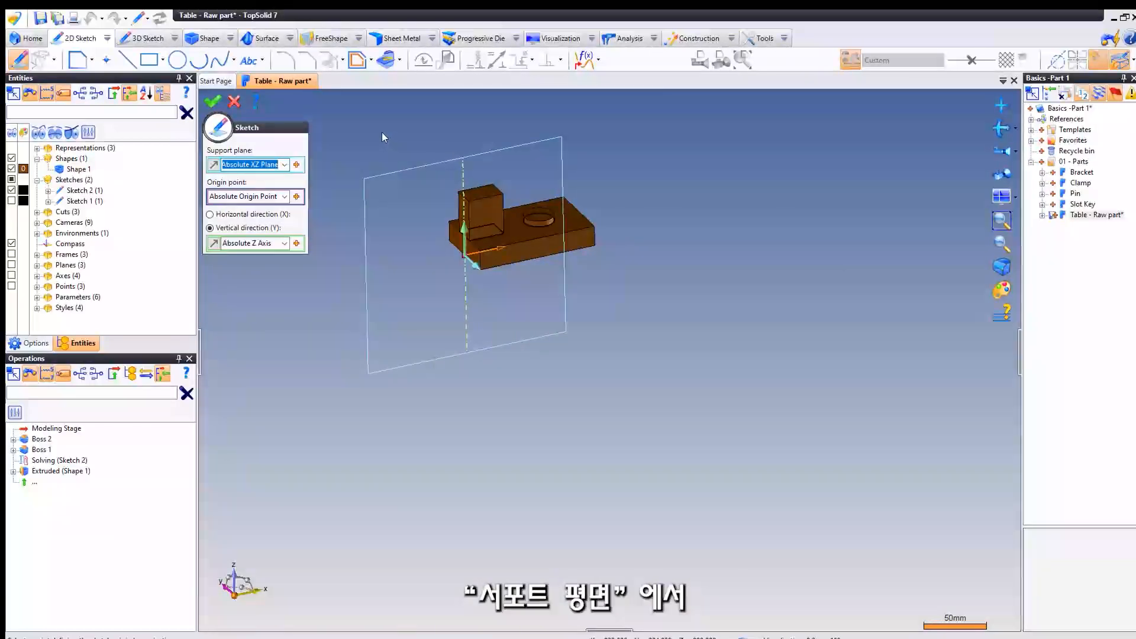
right_click(382, 130)
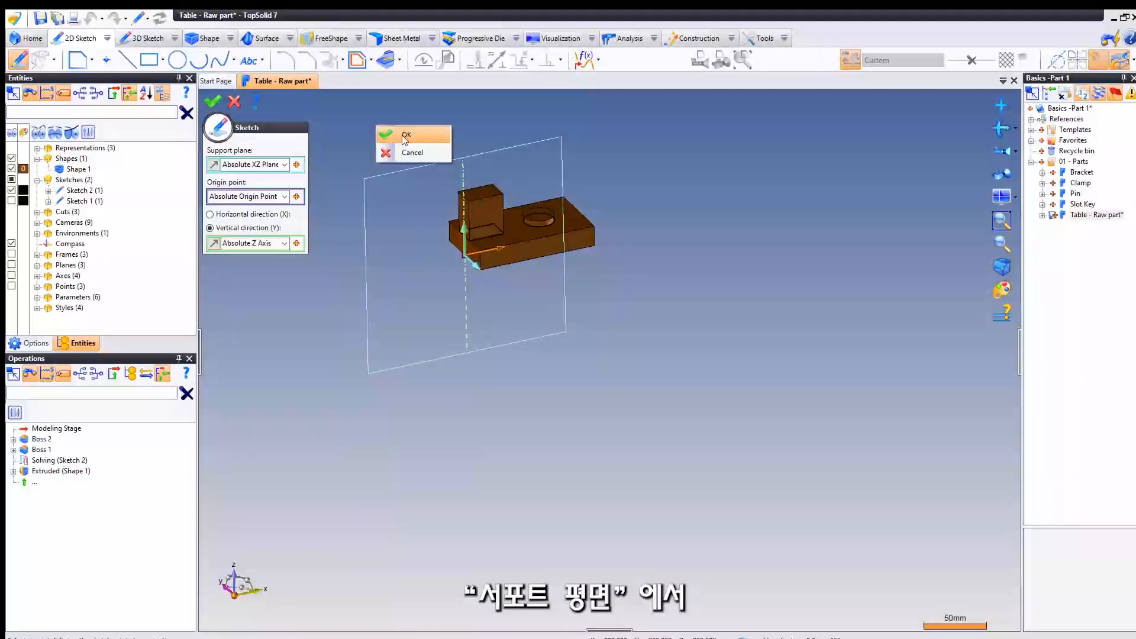
click(405, 136)
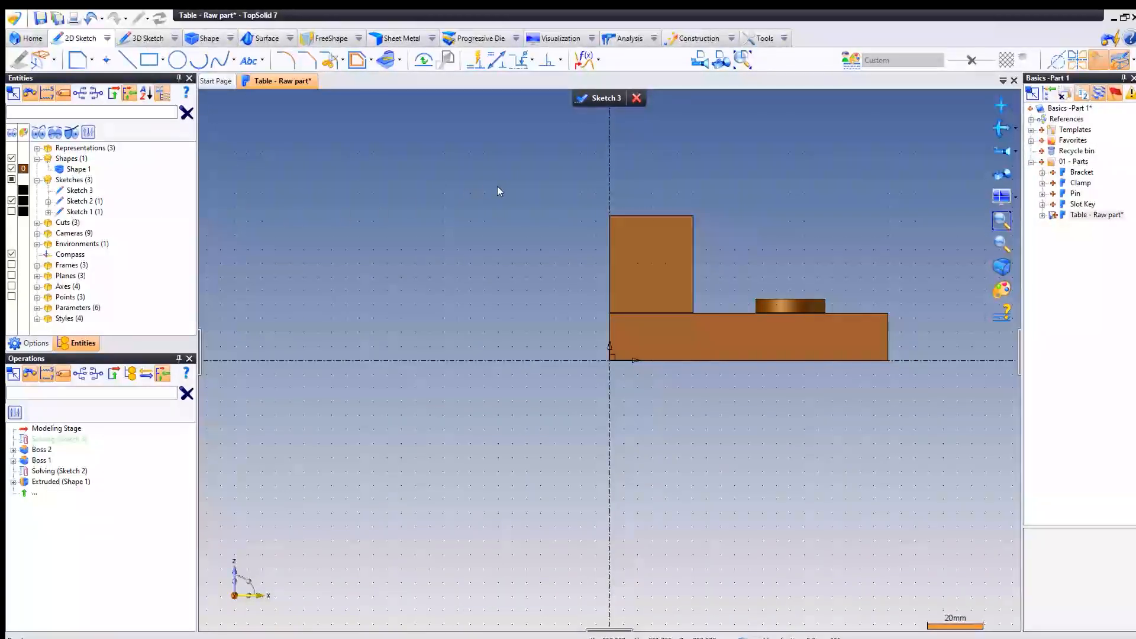
- Draw a rectangle about 68.75 x 10 mm inside the block's front view, starting on the X axis 20 mm from the origin
middle_drag(499, 187, 415, 190)
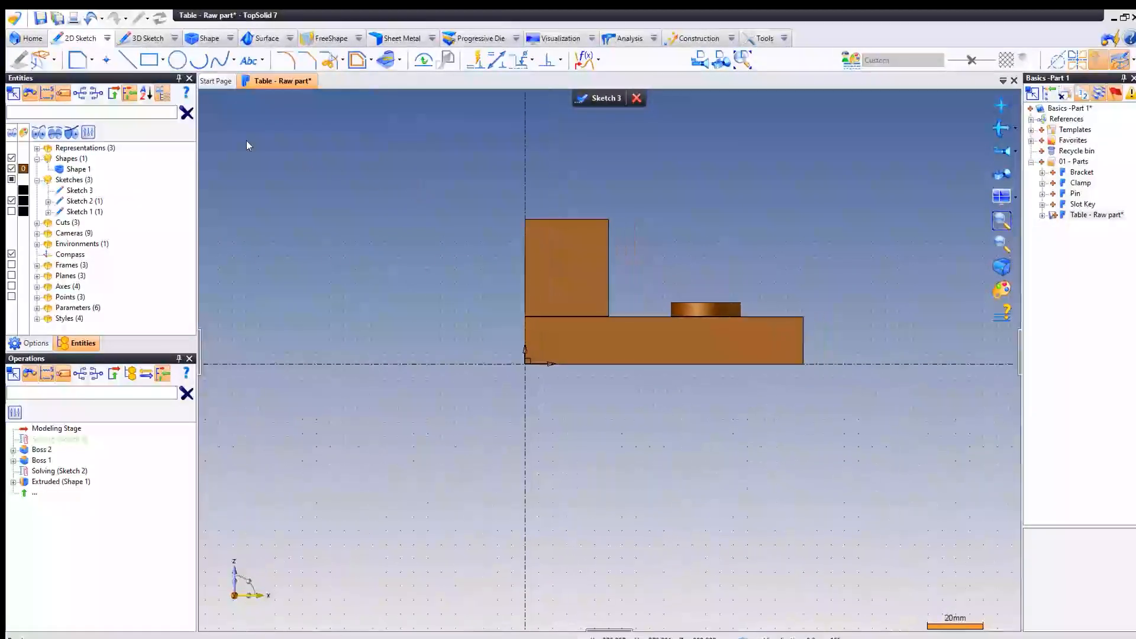
click(148, 60)
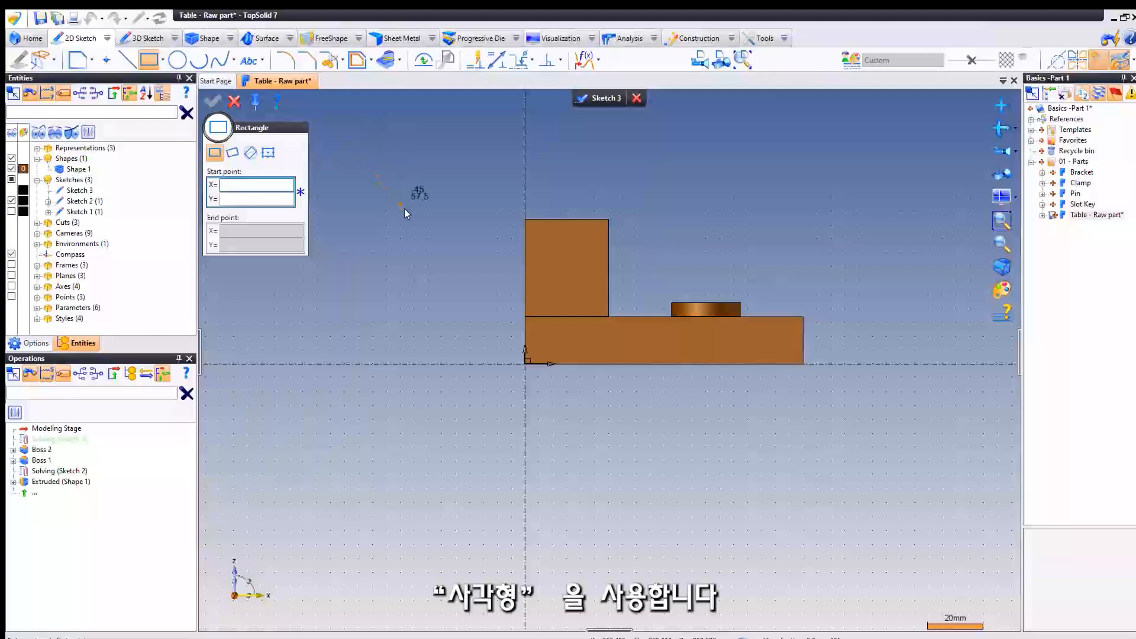
middle_drag(416, 229, 377, 212)
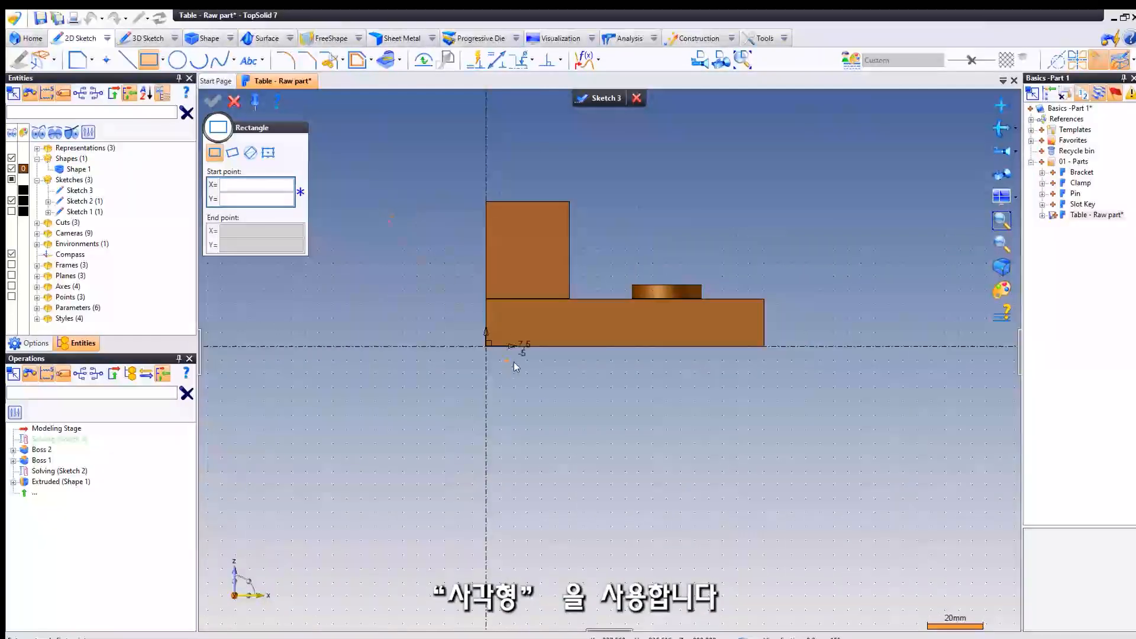
click(541, 346)
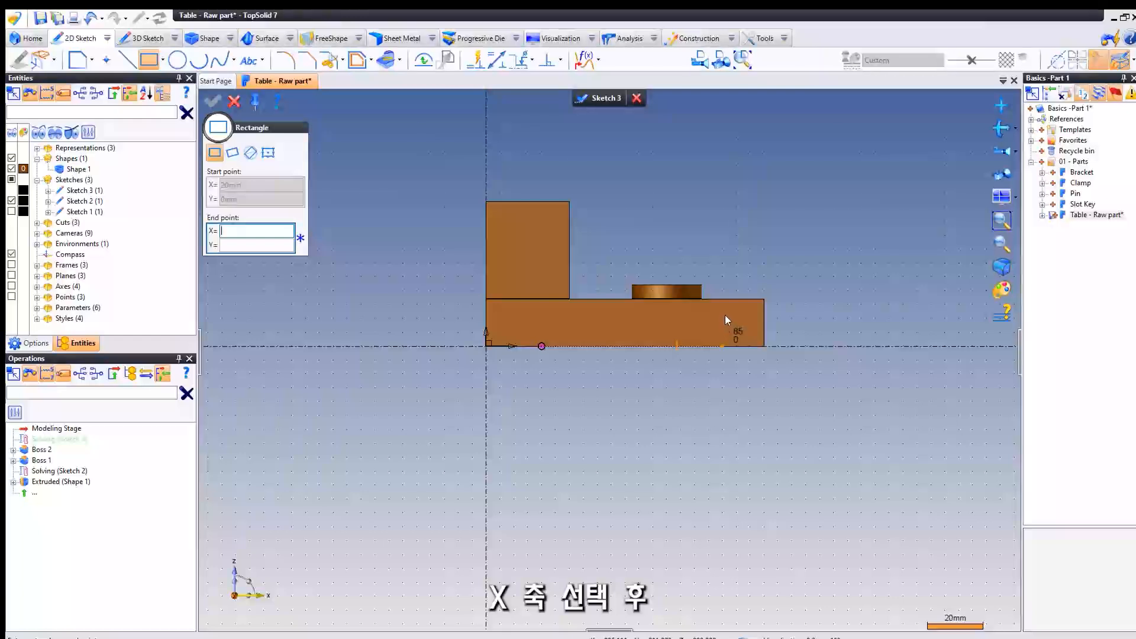
middle_drag(637, 324, 694, 346)
scroll(694, 347, up, 2)
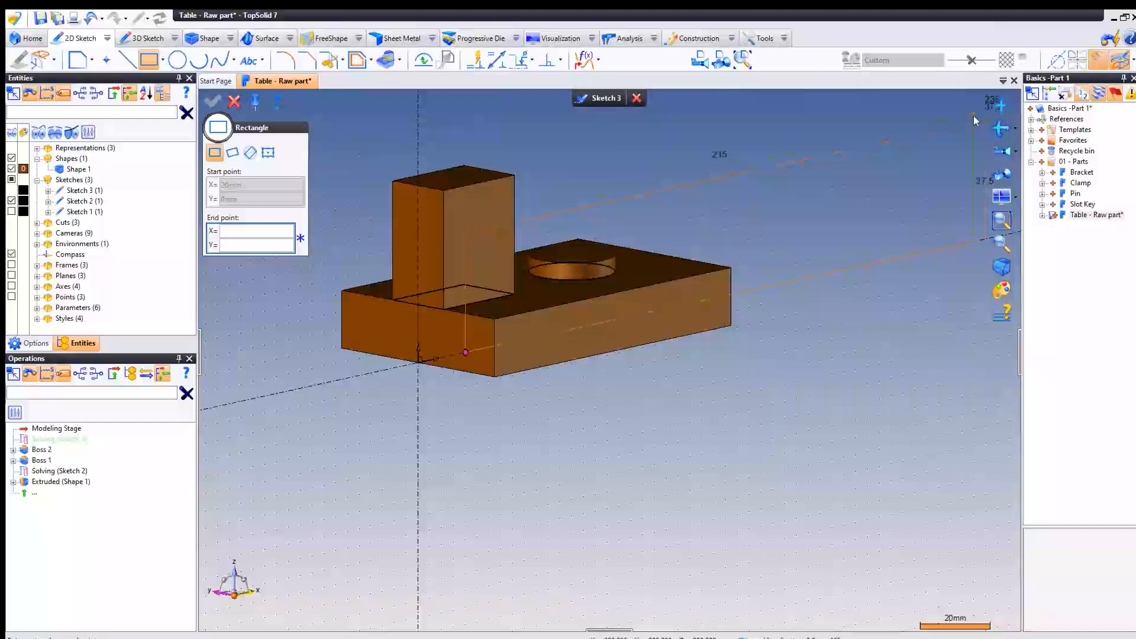
click(700, 62)
click(637, 285)
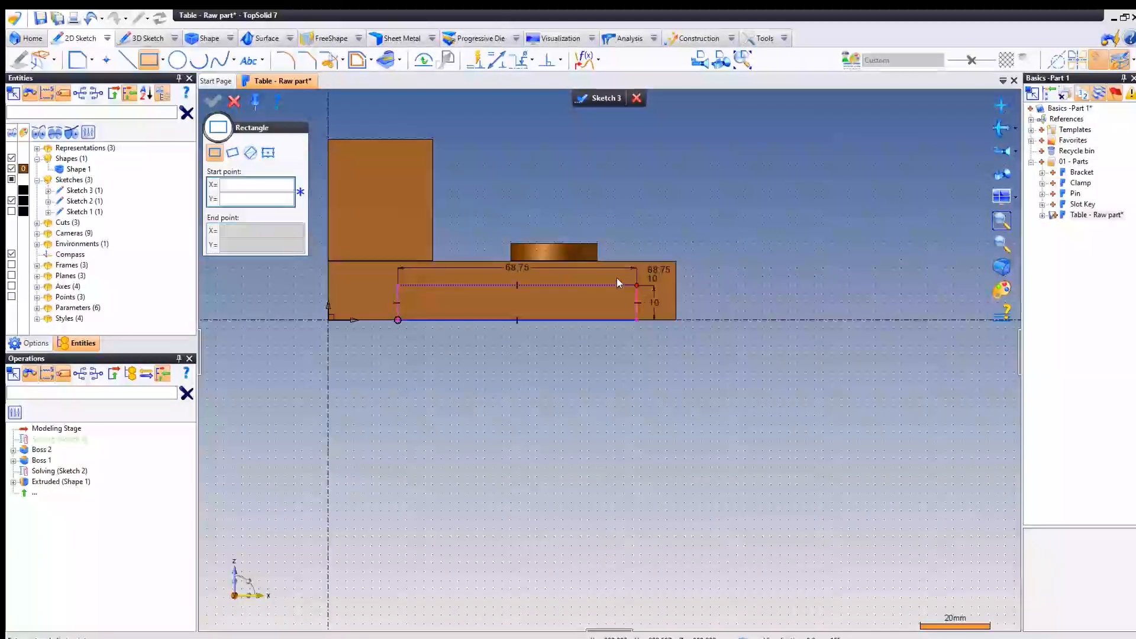
click(234, 101)
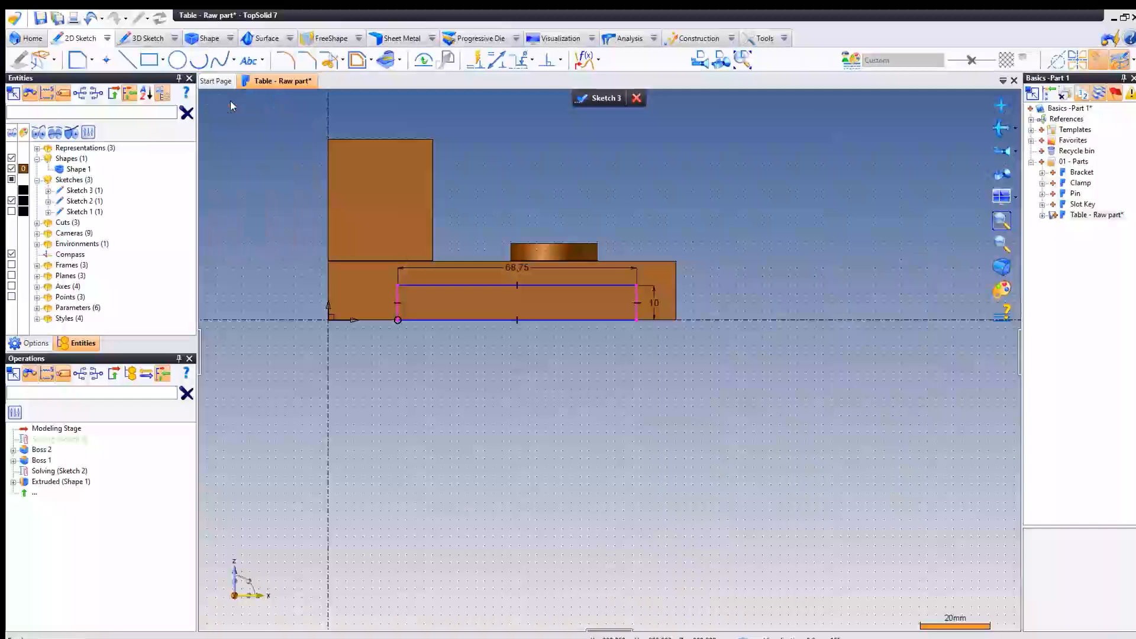
- Set the sketched rectangle's length to 66.5 mm
middle_drag(456, 384, 469, 415)
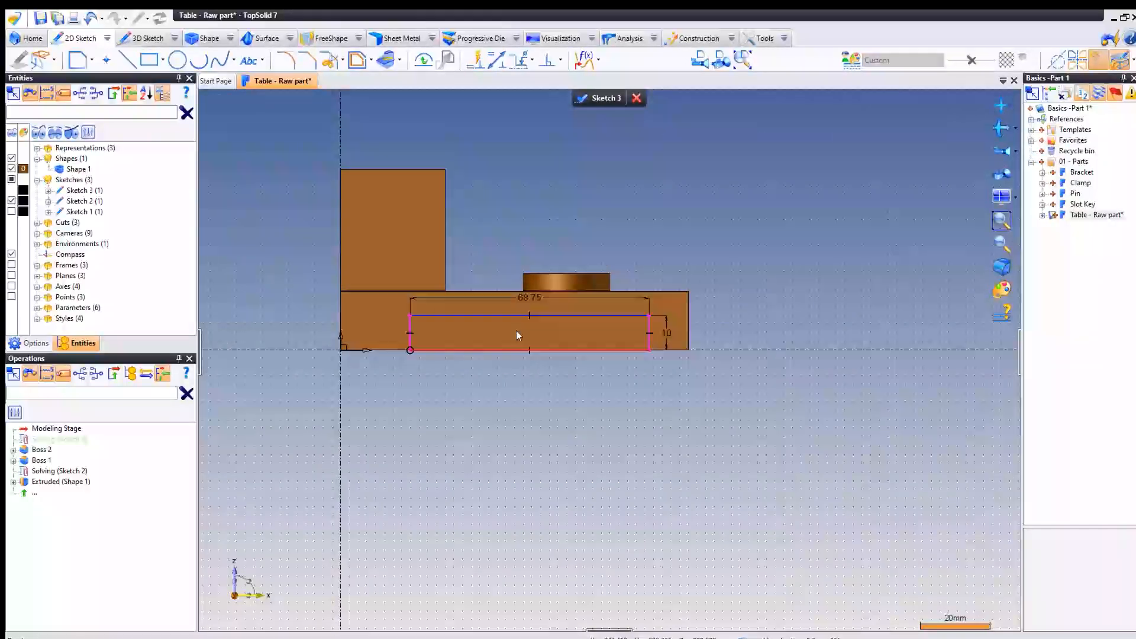
double_click(527, 294)
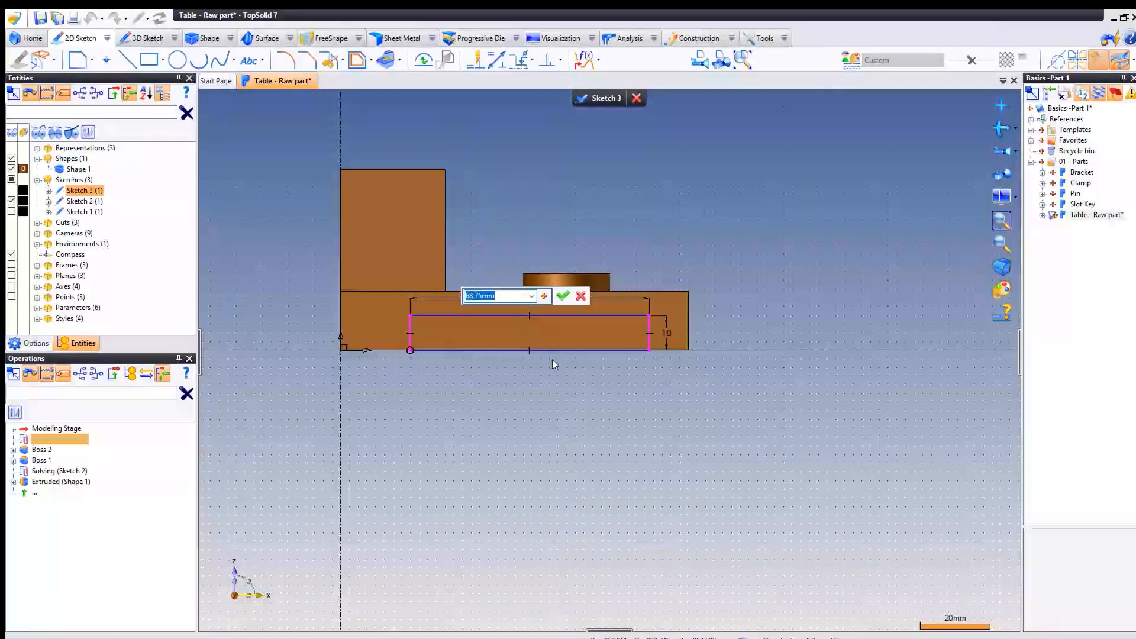
text(66.5)
key(Return)
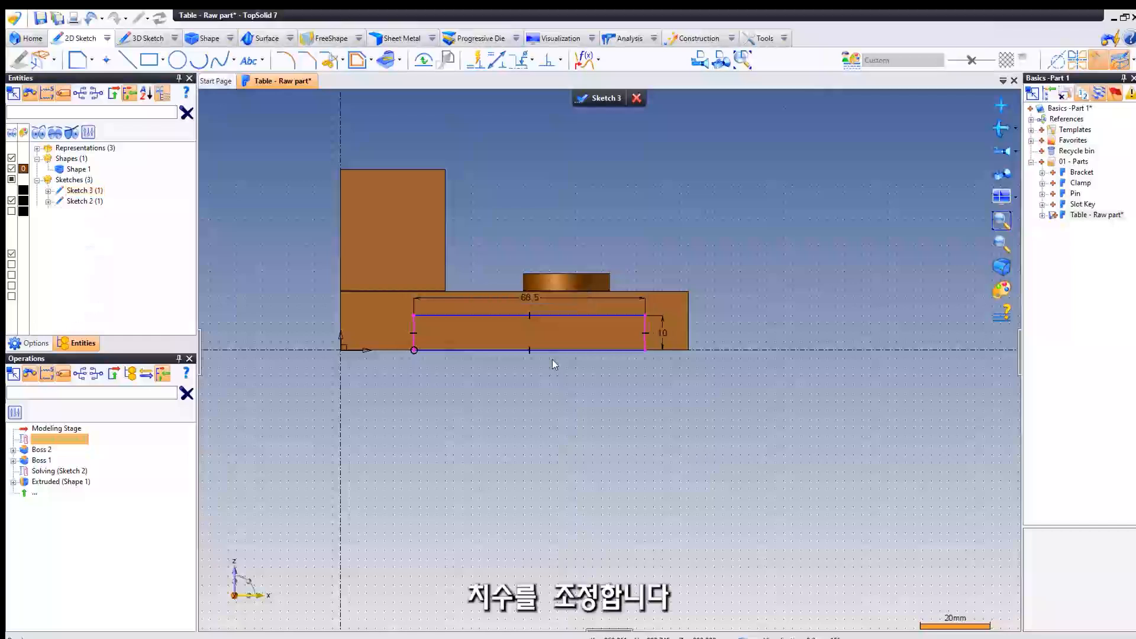
- Set the sketched rectangle's height first to 6 mm and finally to 4 mm
double_click(662, 334)
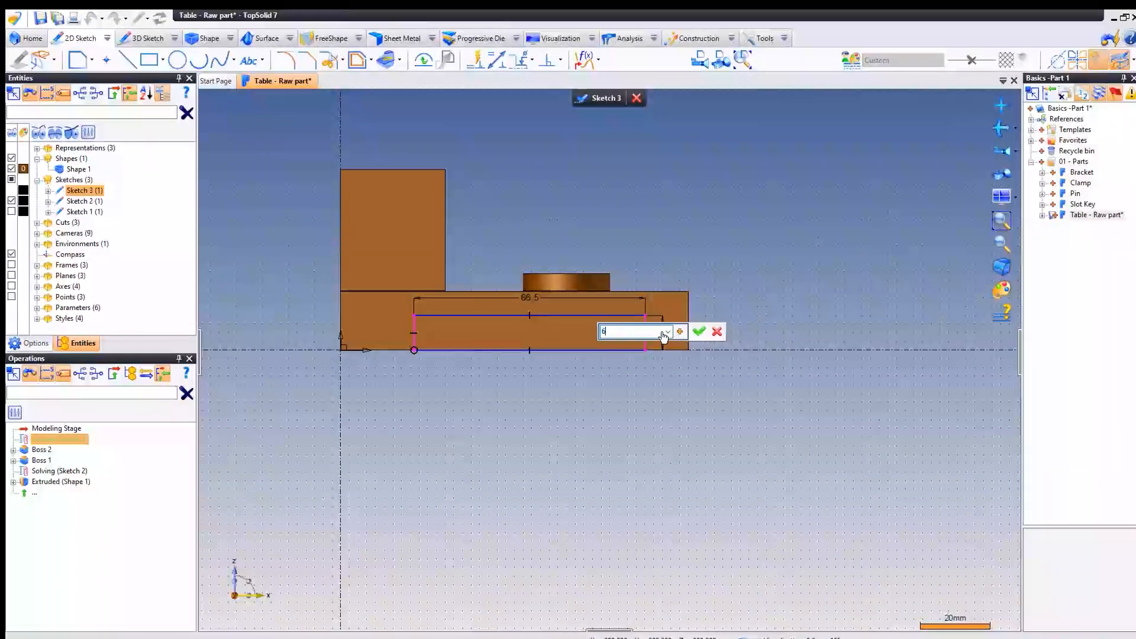
key(Return)
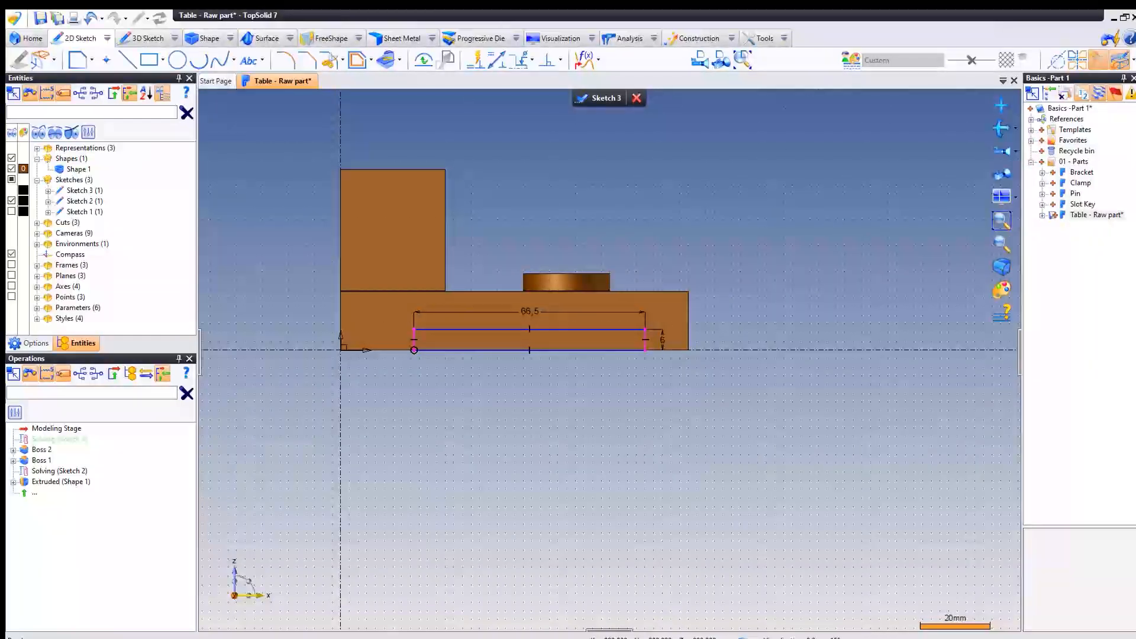
scroll(674, 317, up, 1)
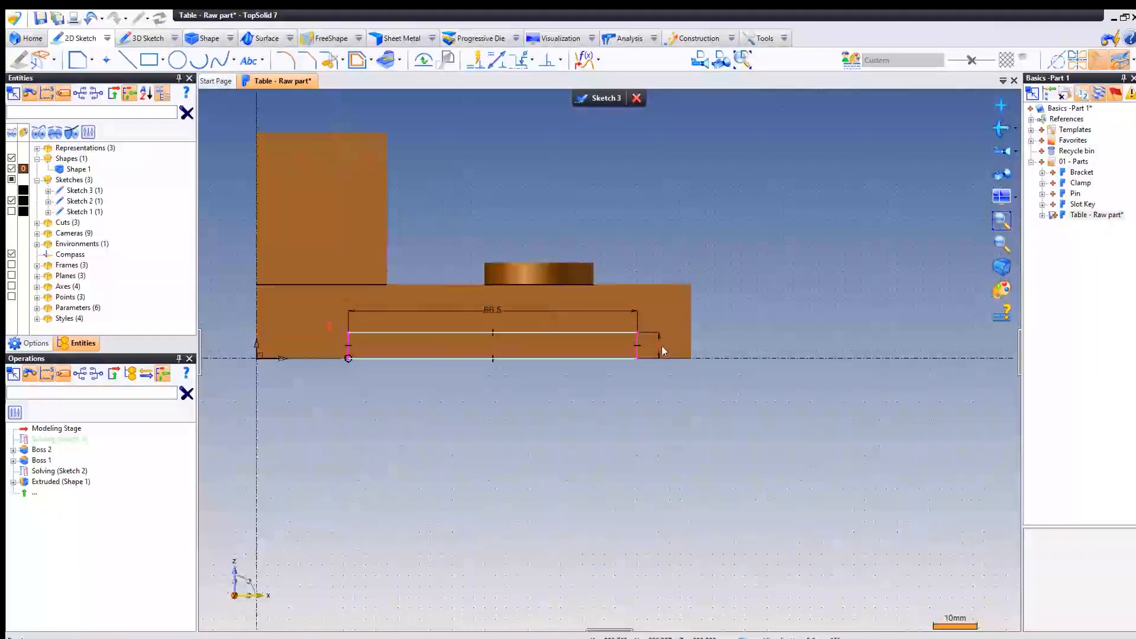
double_click(658, 346)
text(4)
key(Return)
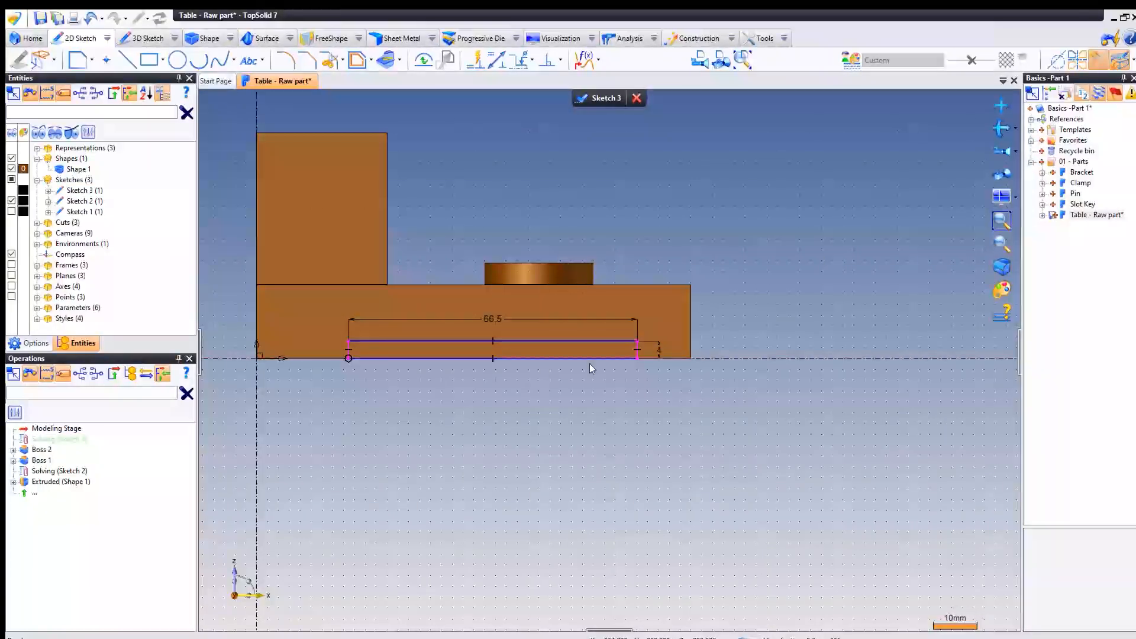
- Draw one line from the origin to the rectangle's nearest bottom corner and another from its far bottom corner to the block's far bottom corner
middle_drag(453, 226, 520, 228)
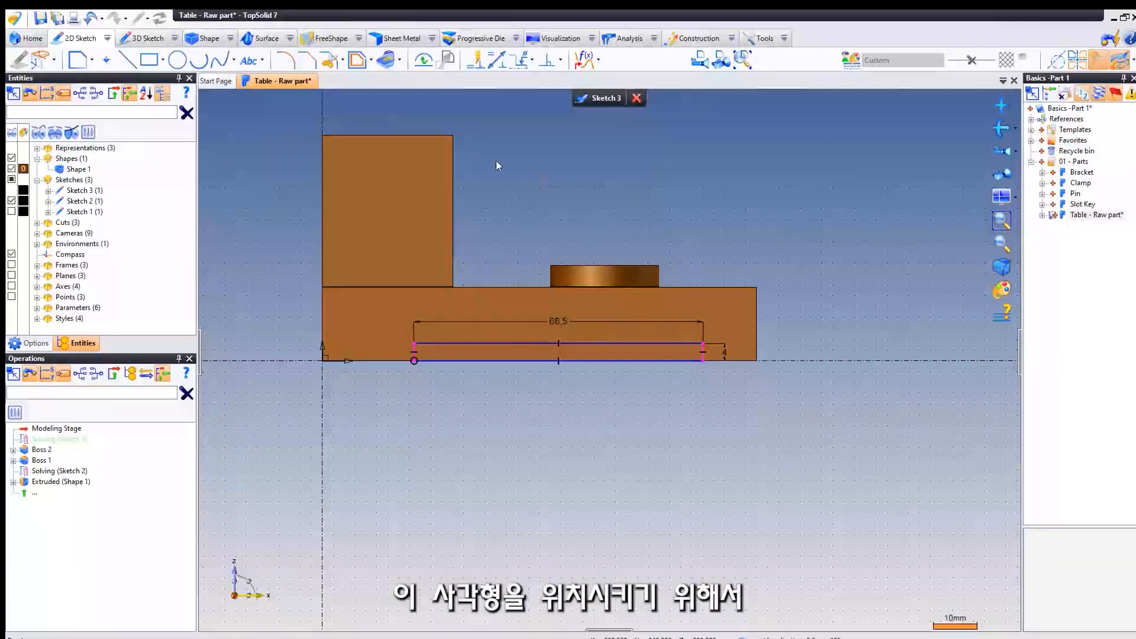
click(128, 60)
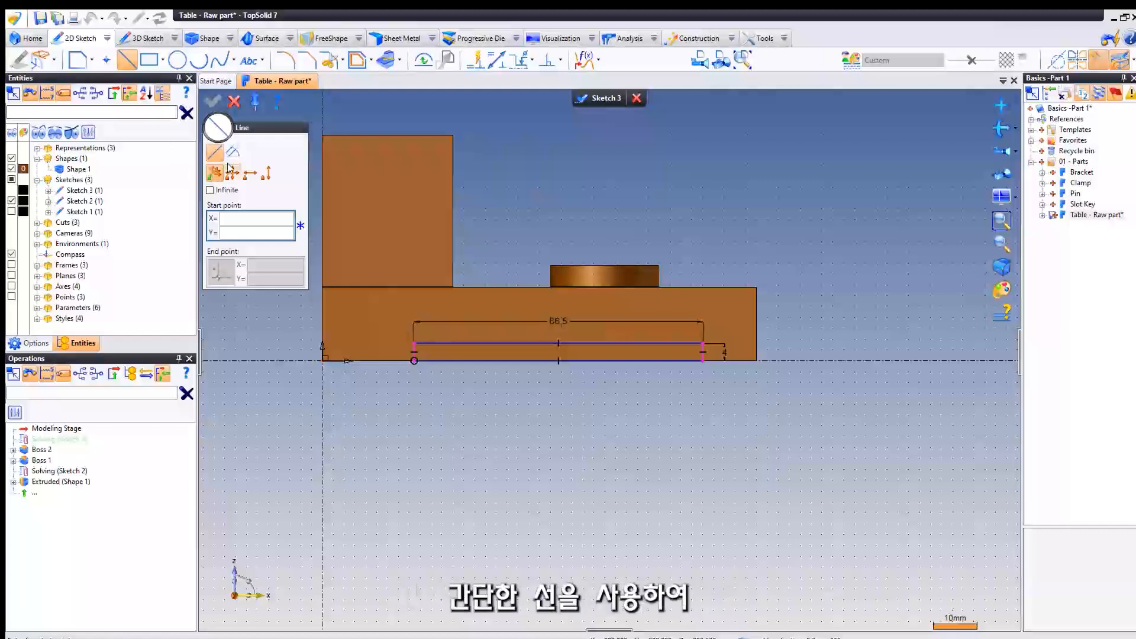
click(321, 360)
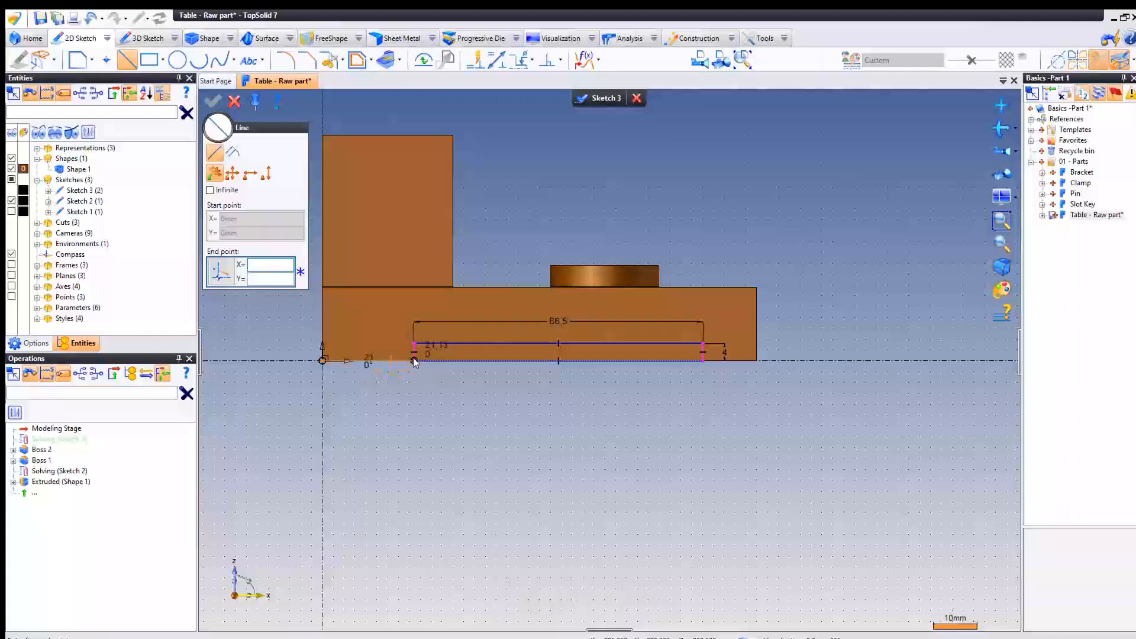
click(414, 358)
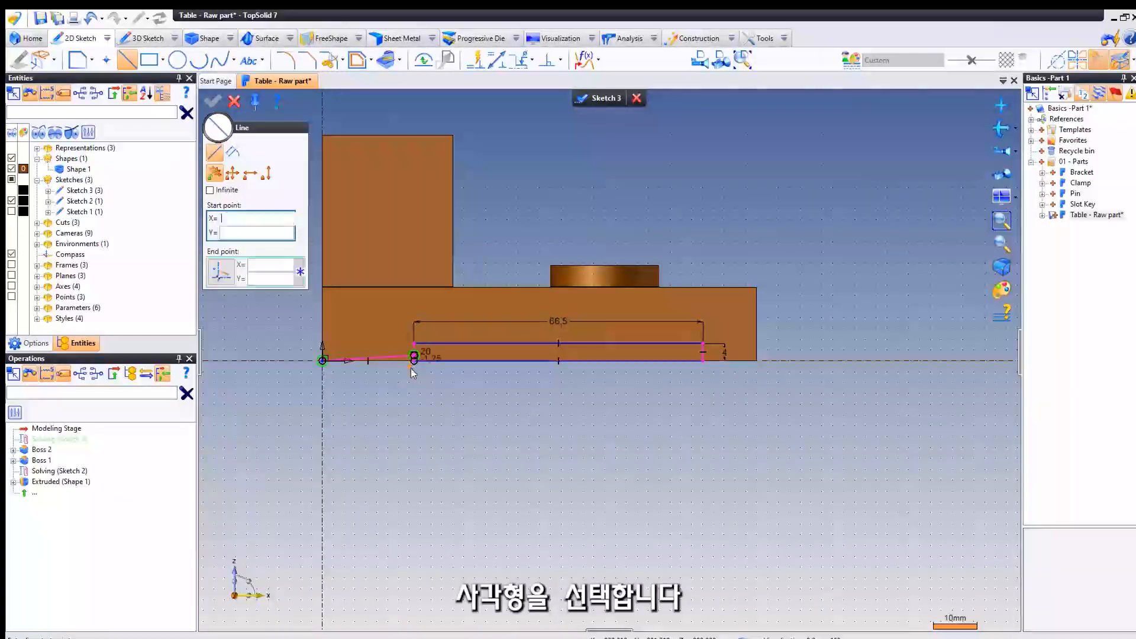
key(ctrl+z)
scroll(411, 368, up, 5)
click(421, 347)
scroll(411, 357, down, 5)
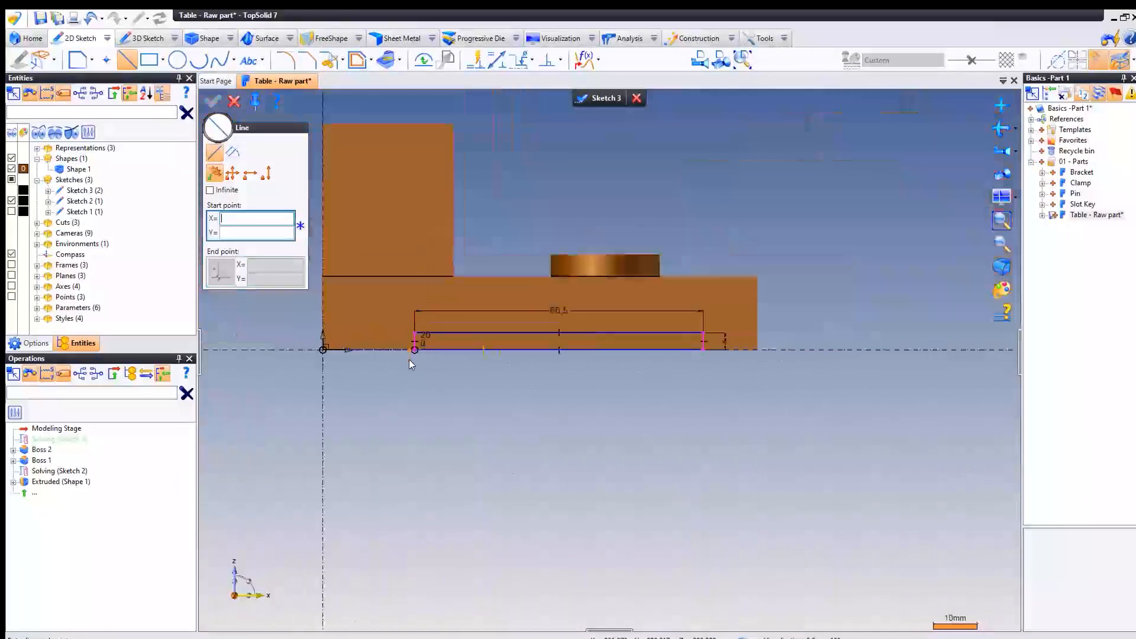
scroll(412, 364, down, 2)
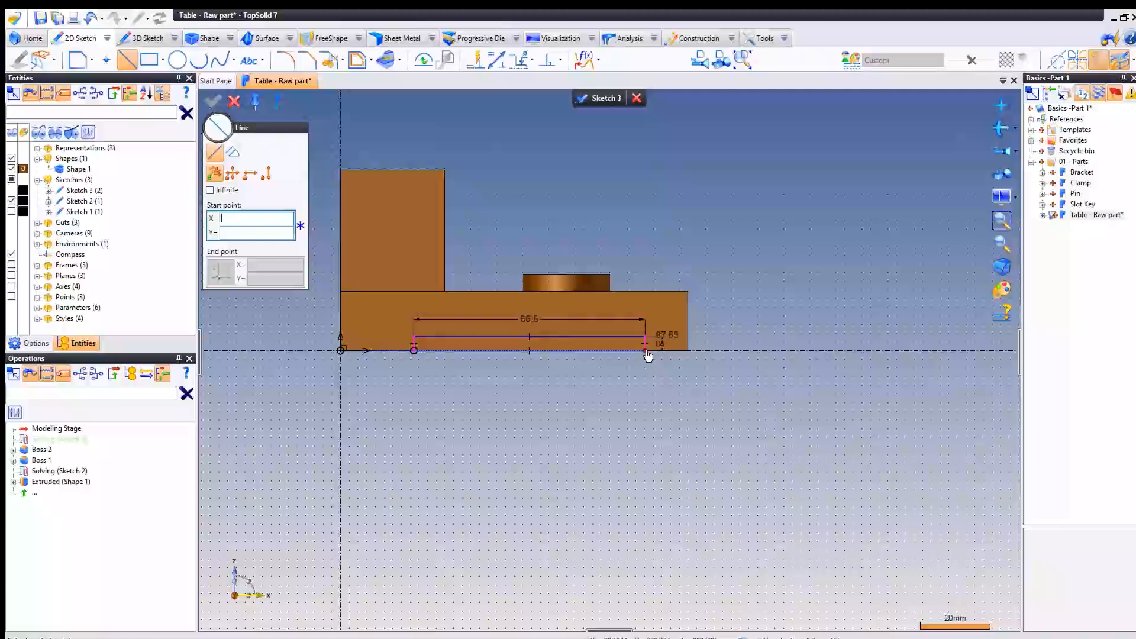
click(688, 350)
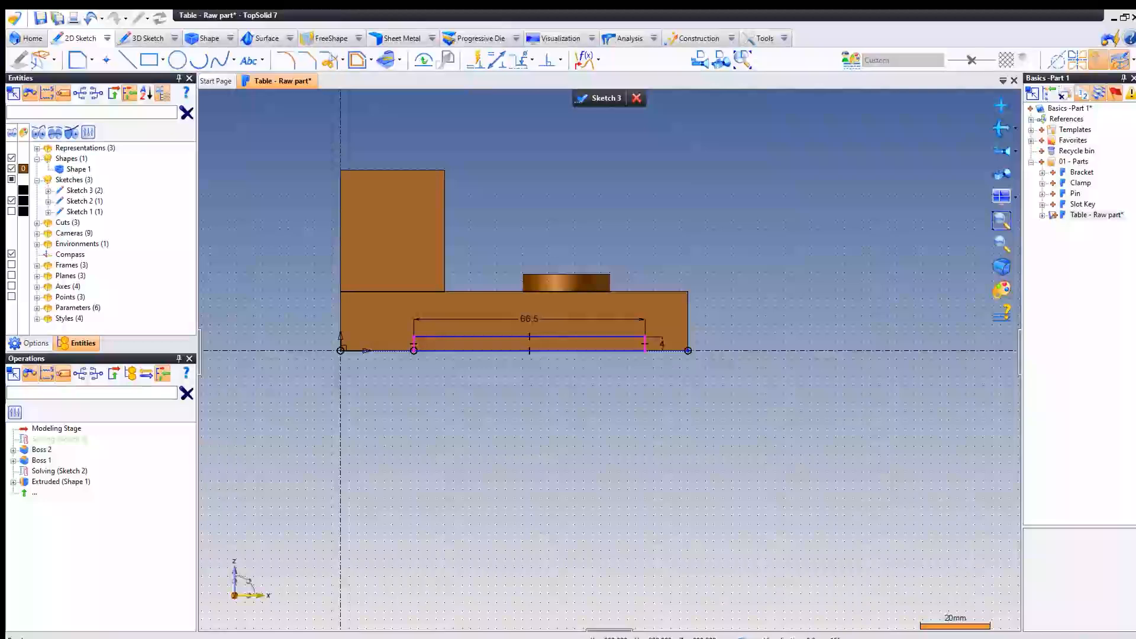
- Convert the two lines joining the rectangle's bottom corners to the block's bottom corners into construction geometry
right_click(384, 353)
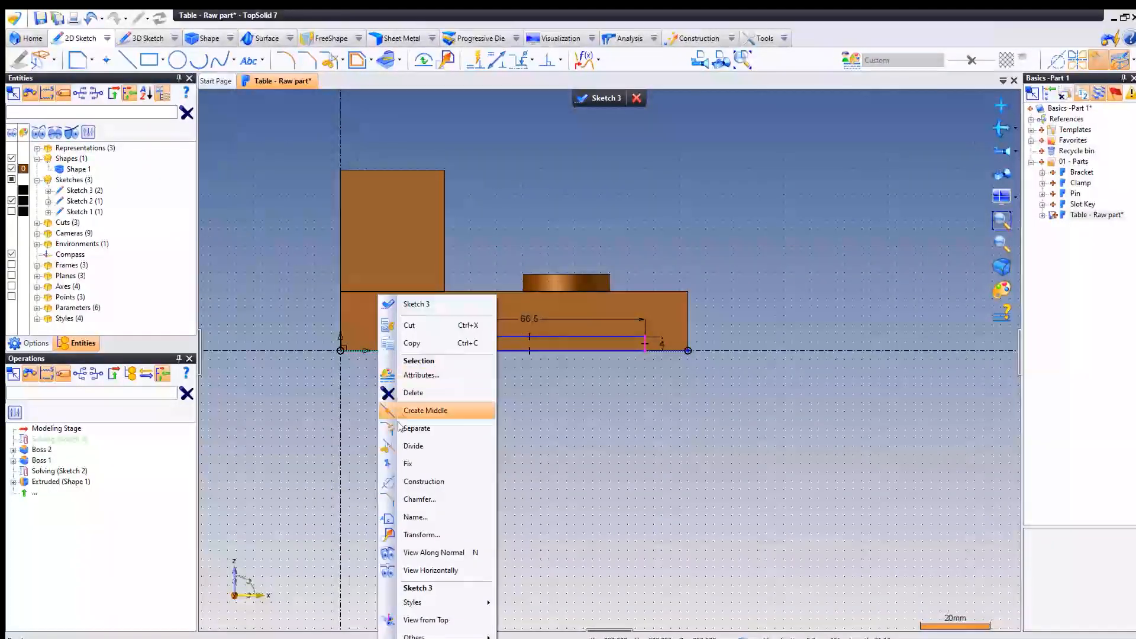
click(436, 482)
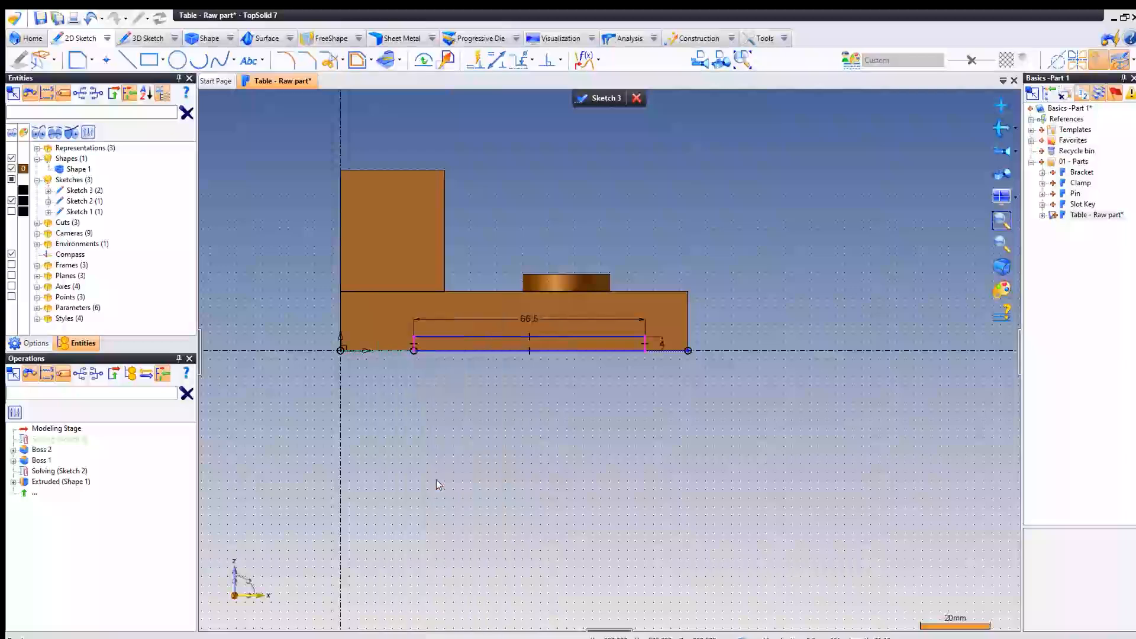
right_click(666, 350)
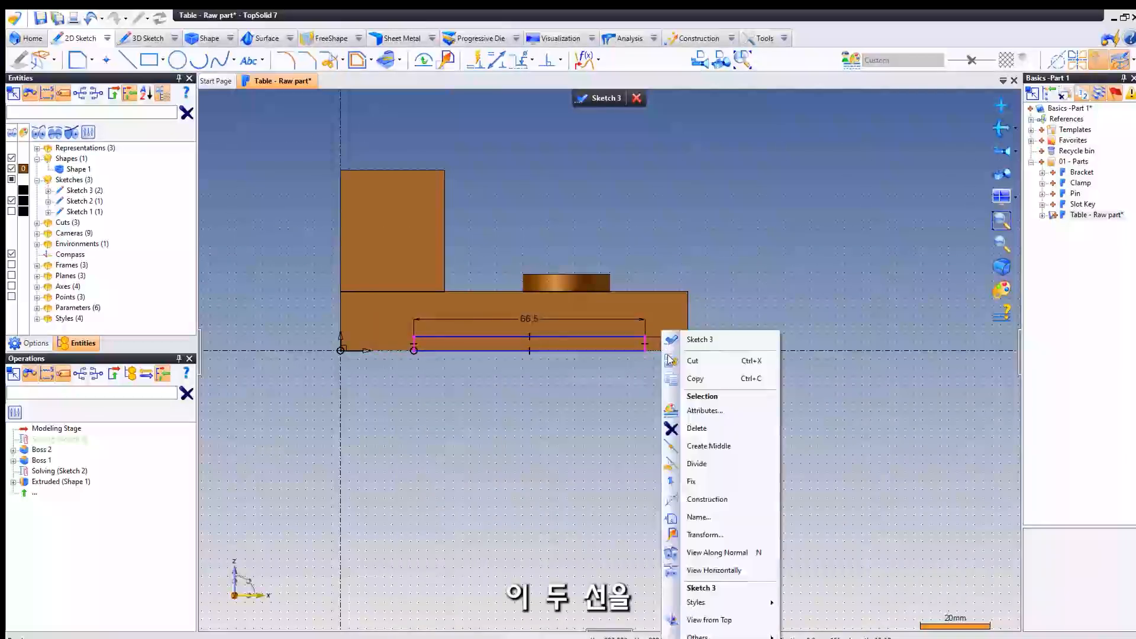
click(694, 500)
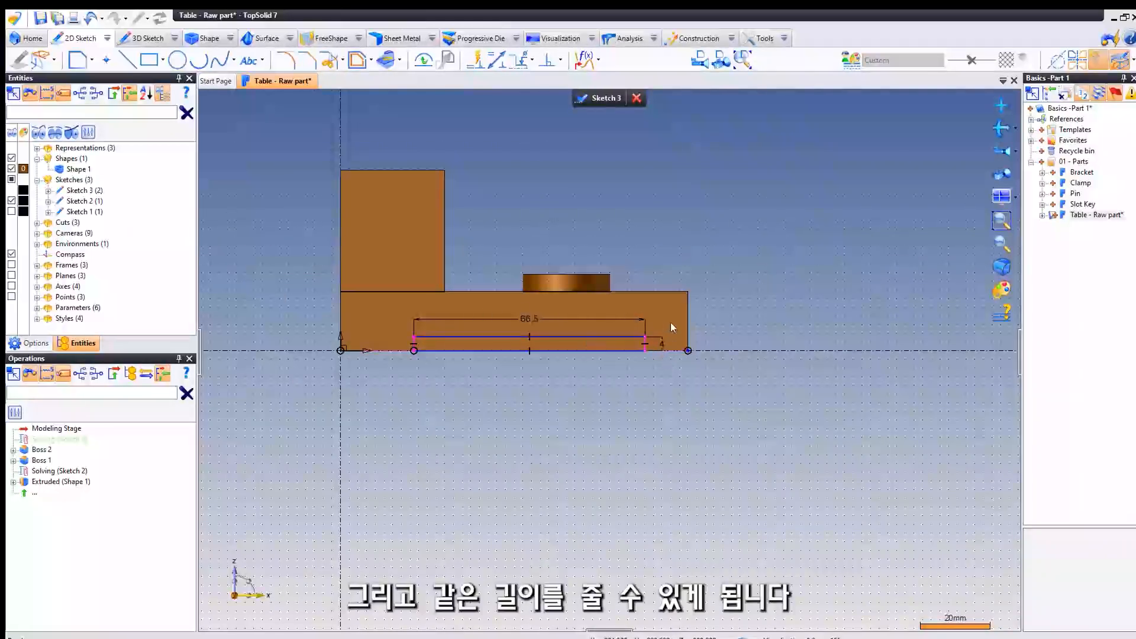
- Apply an Equality constraint between the two construction lines to center the rectangle, and finish the sketch
click(561, 61)
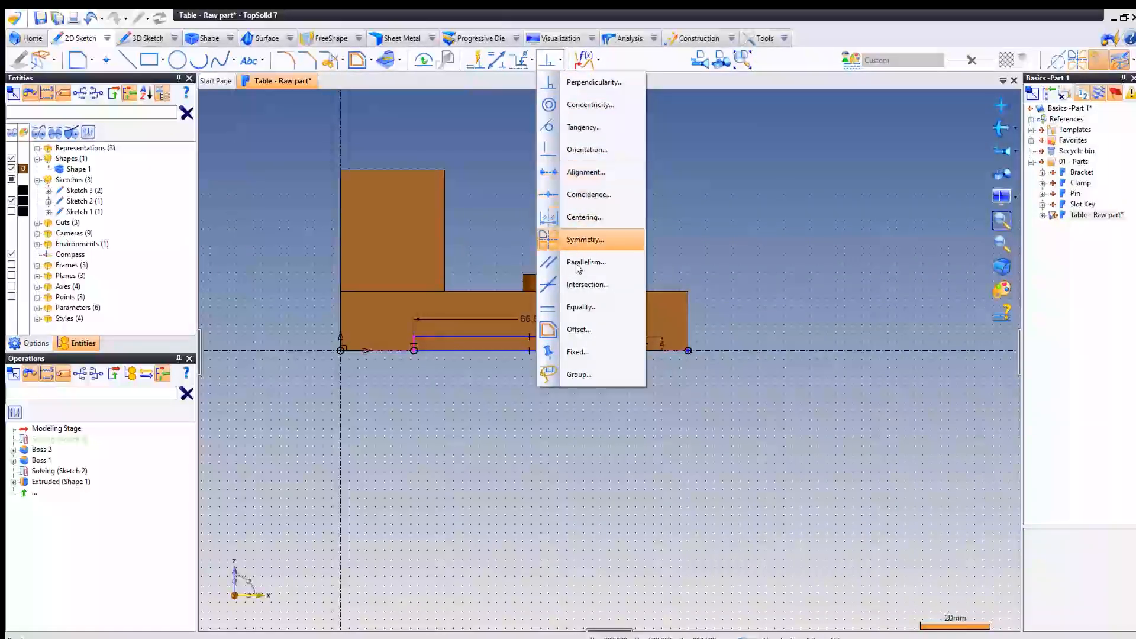
click(612, 304)
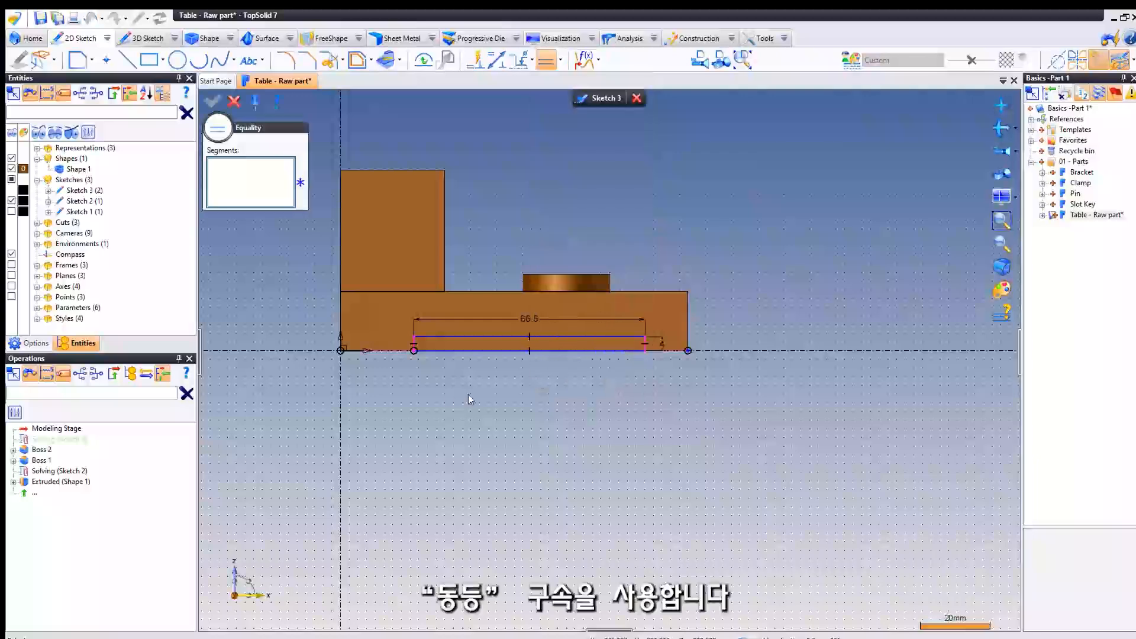
click(387, 351)
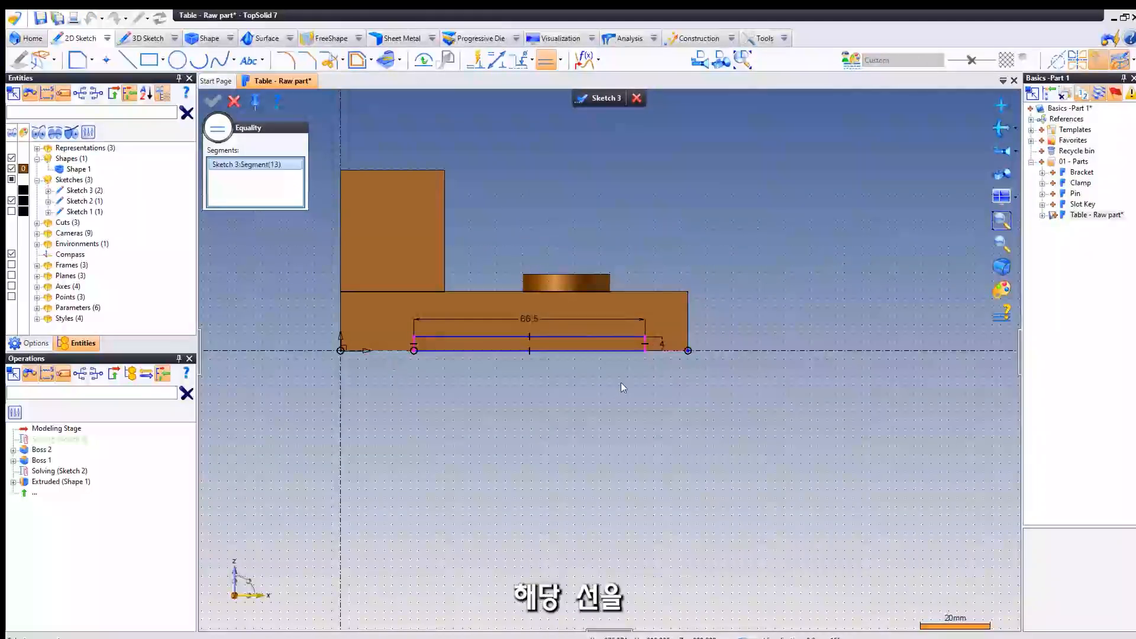
click(671, 351)
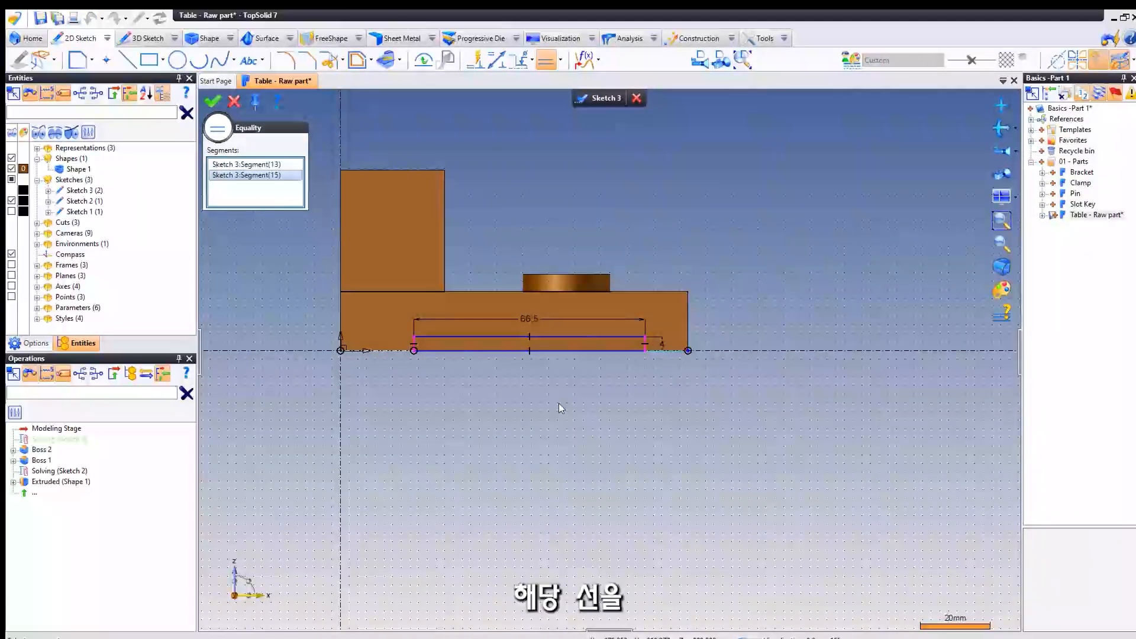
right_click(467, 408)
click(471, 408)
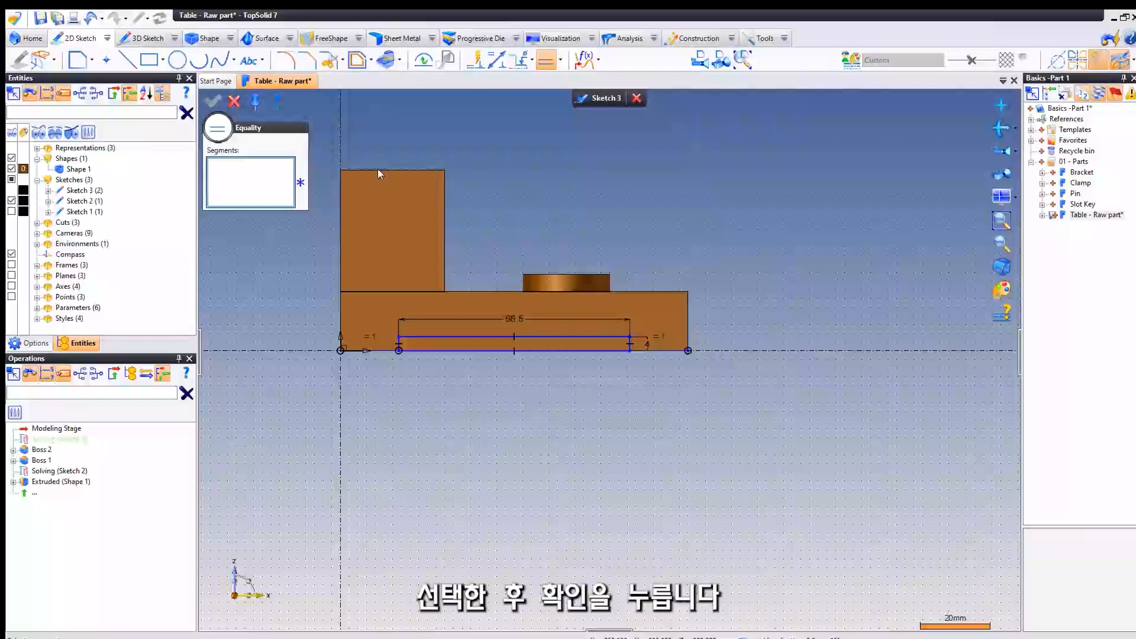
click(233, 102)
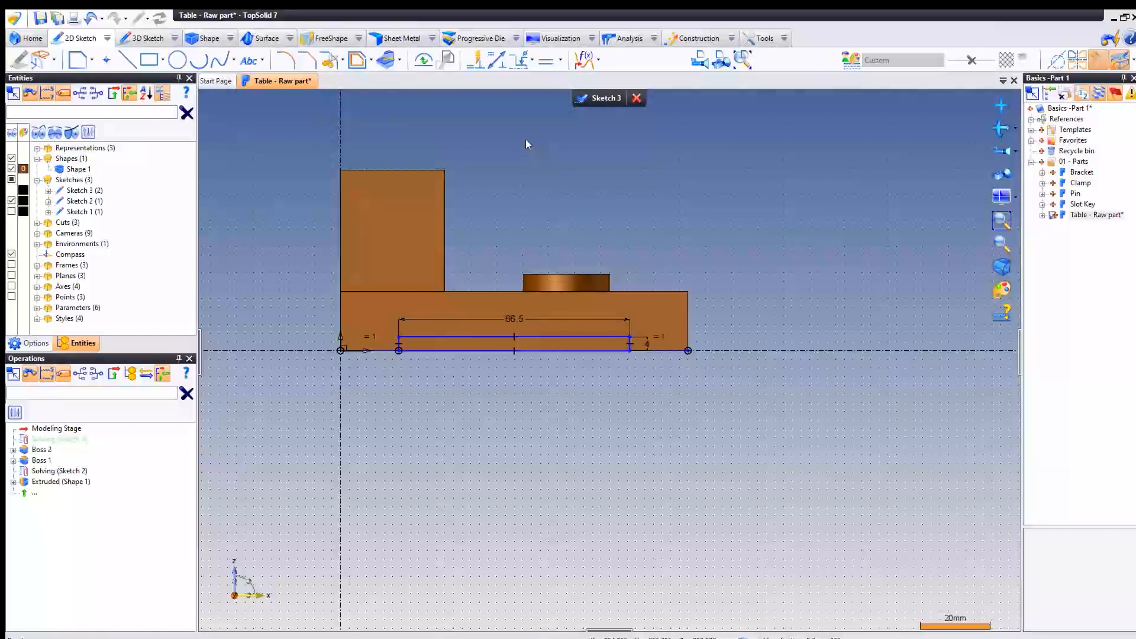
click(590, 98)
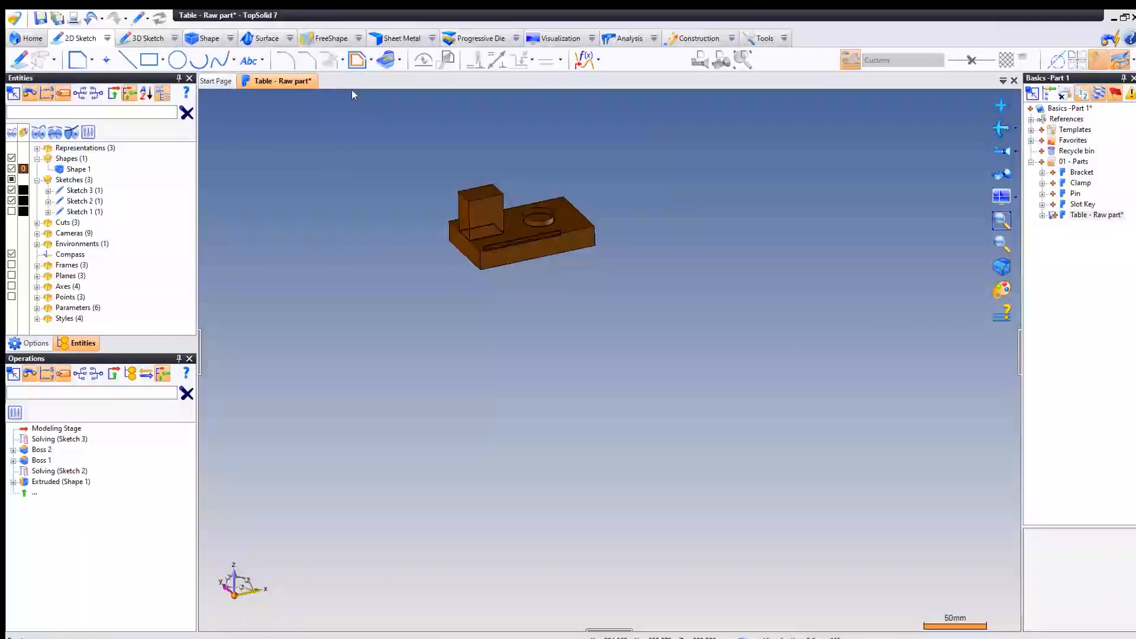
- Cut a Pocket in Shape 1 from Sketch 3 with the limit set to Through and Through over enabled
click(201, 39)
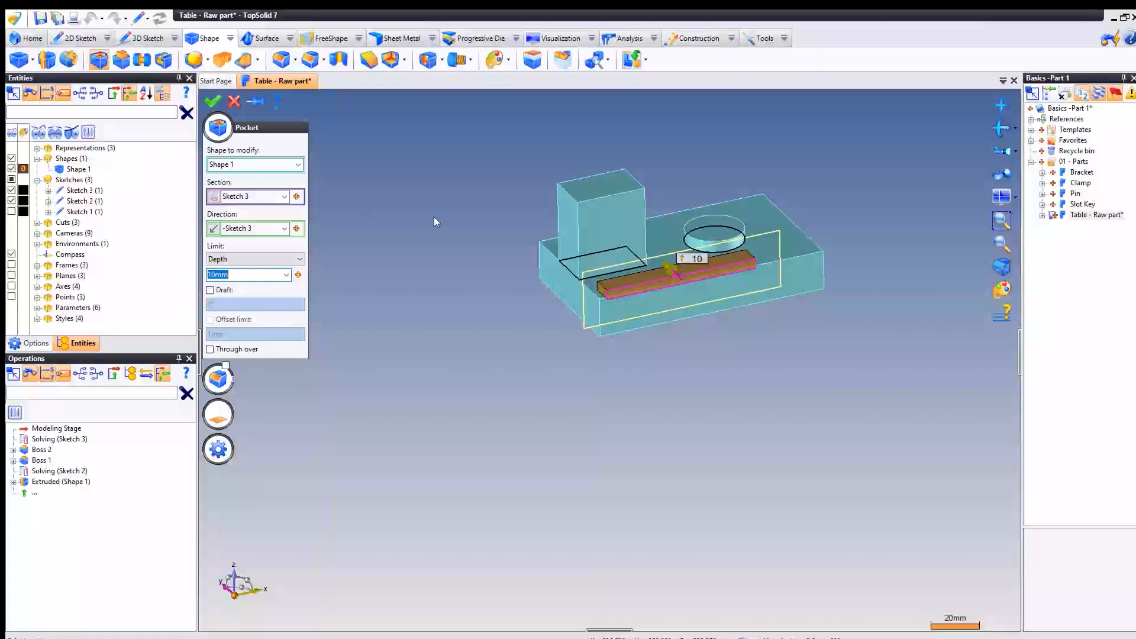
middle_drag(437, 219, 386, 221)
click(237, 260)
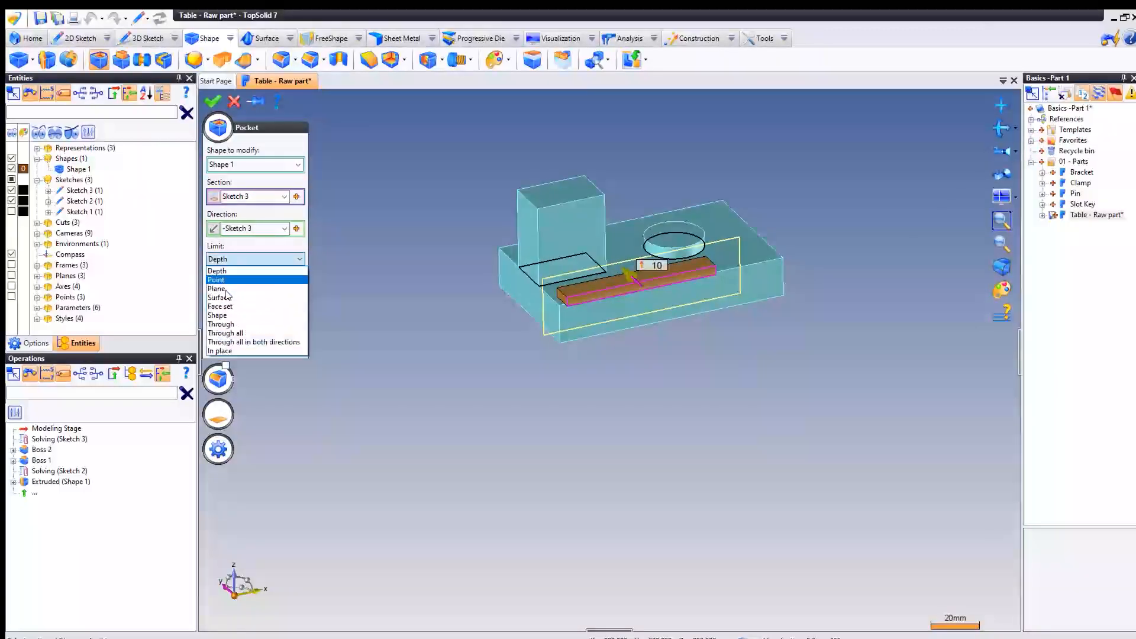
click(226, 326)
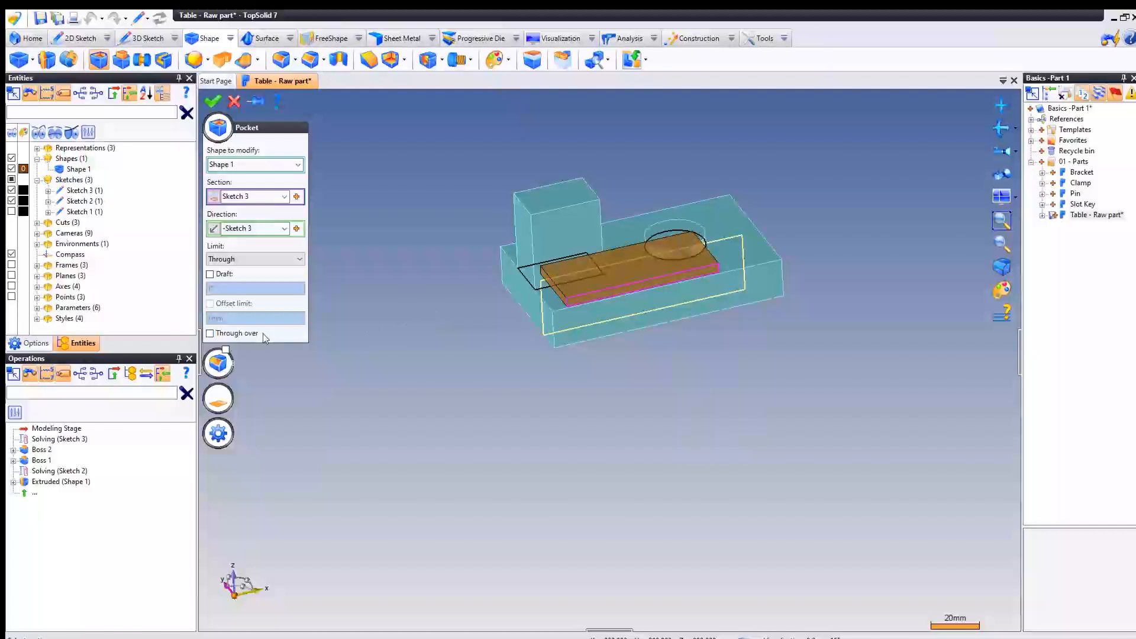
click(210, 333)
middle_drag(474, 313, 432, 257)
right_click(392, 237)
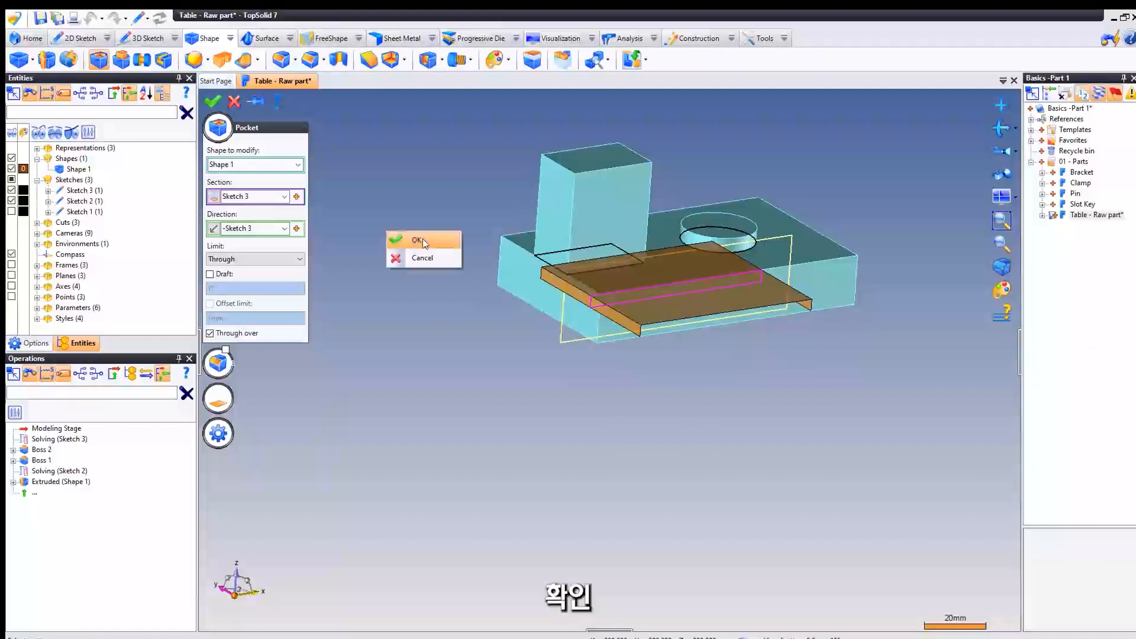
click(414, 240)
- Round the tall boss with a three-face fillet, using its outer end face, top face and inner face as first, second and third sides
middle_drag(452, 211, 366, 227)
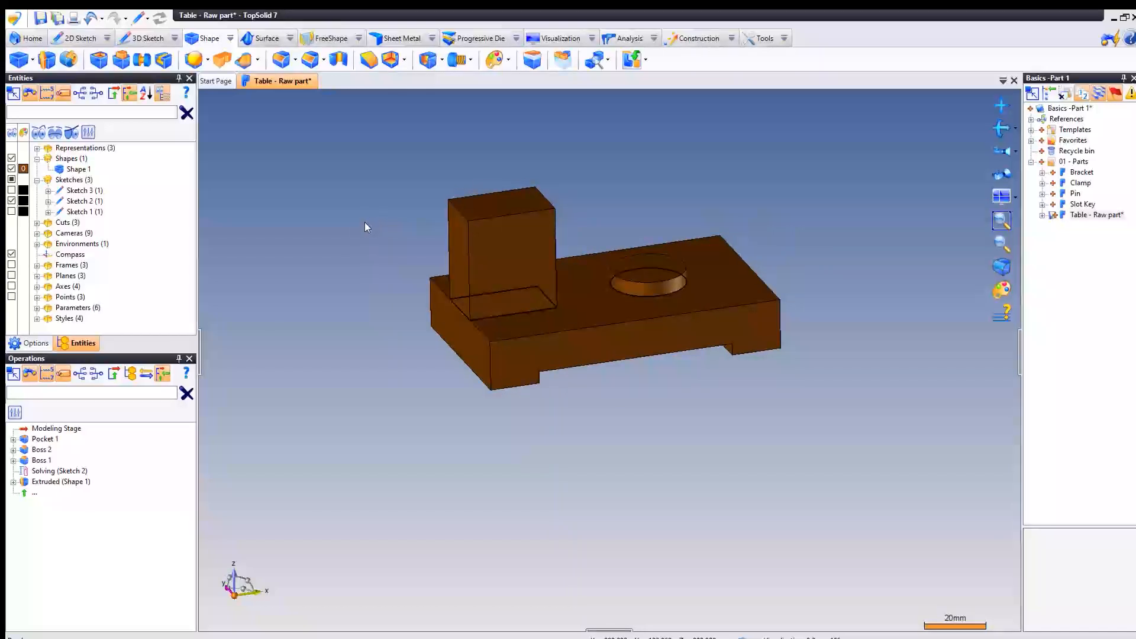
click(297, 62)
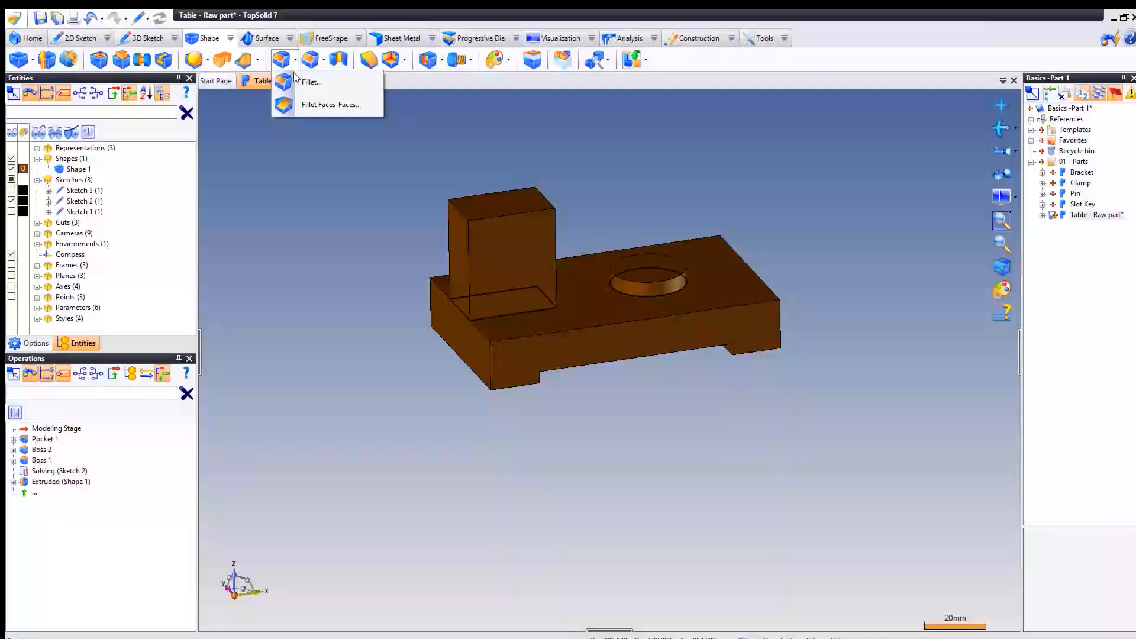
click(339, 104)
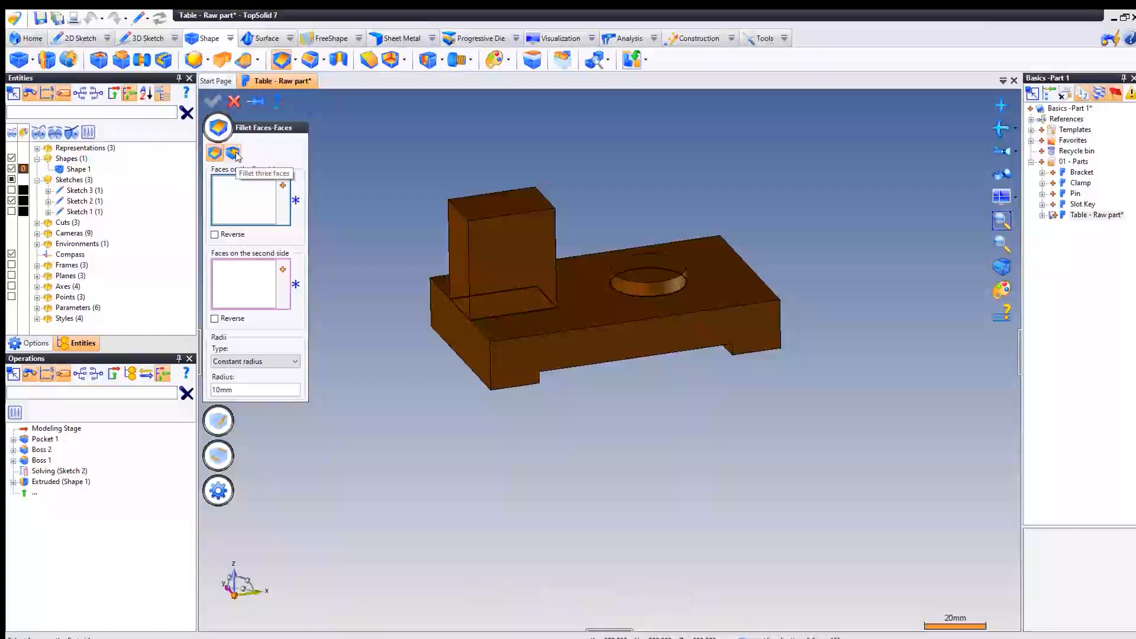
click(233, 153)
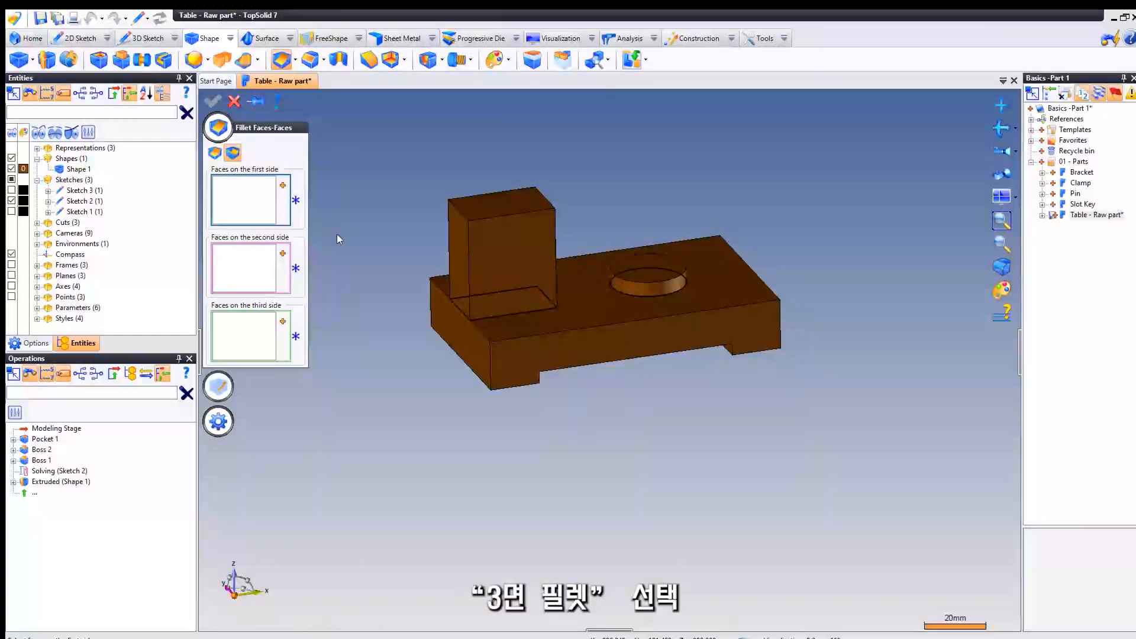
click(454, 246)
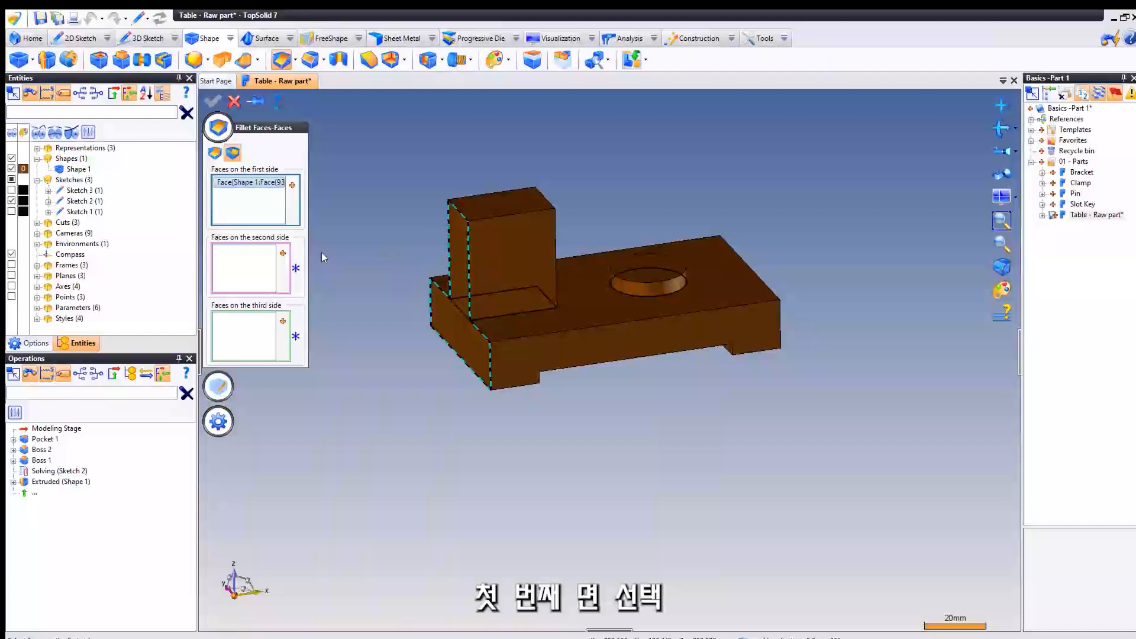
click(254, 256)
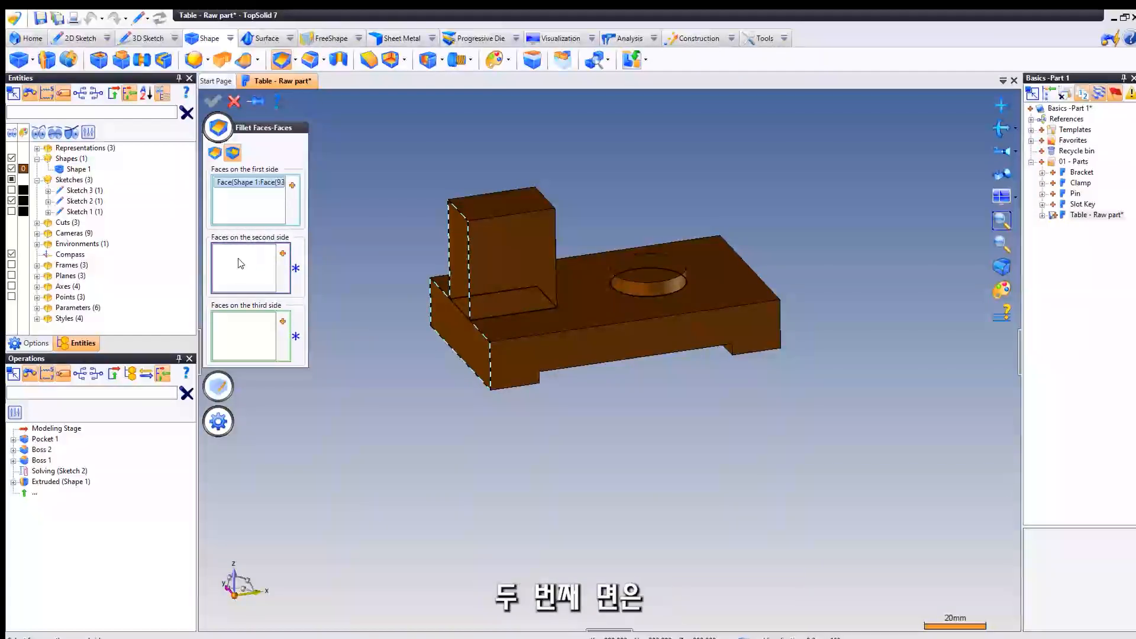
click(487, 203)
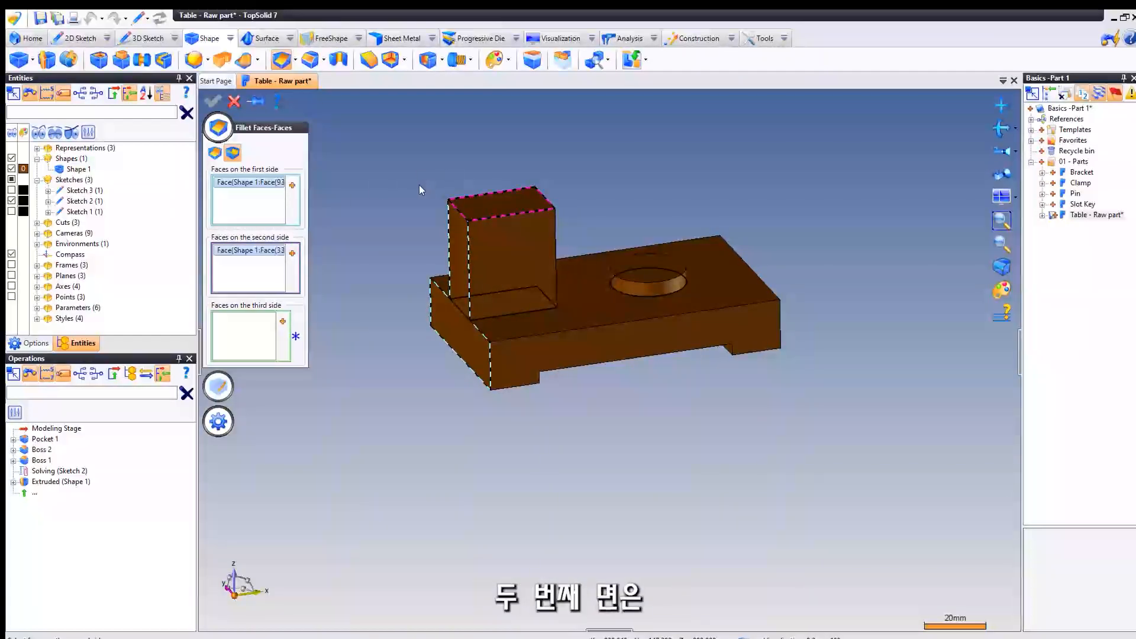
click(237, 337)
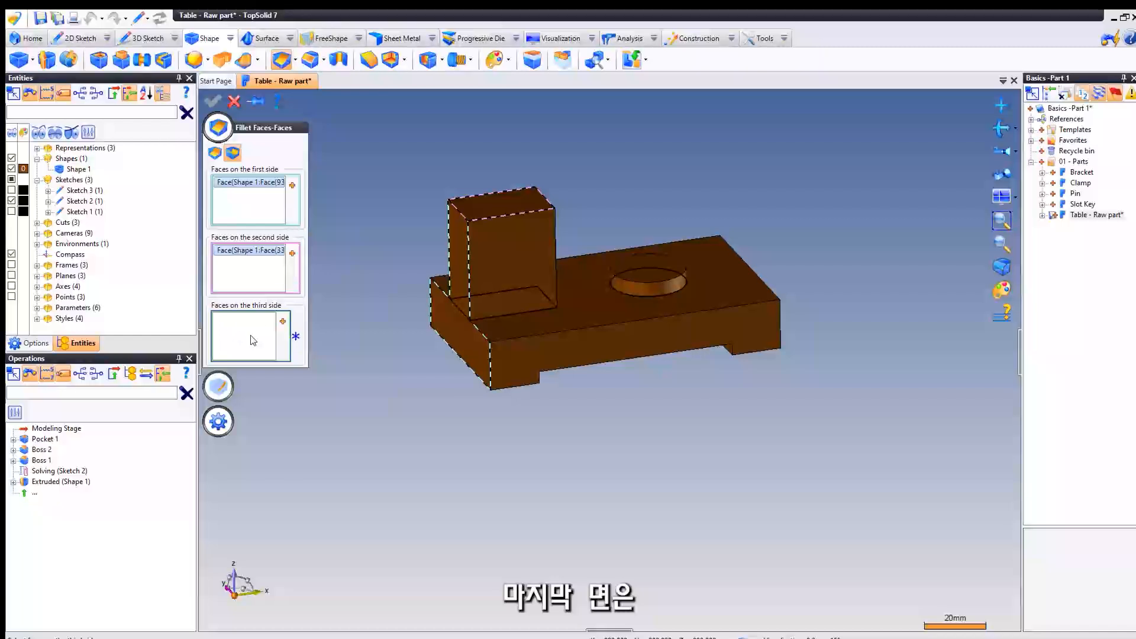
middle_drag(411, 215, 416, 193)
click(574, 231)
right_click(415, 191)
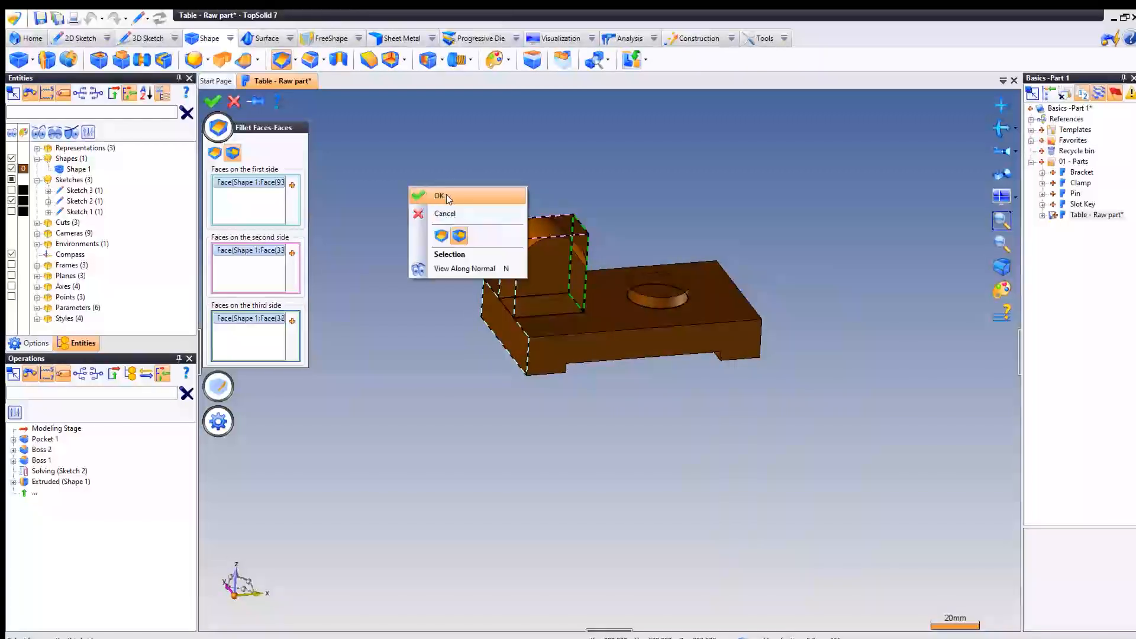
click(446, 194)
- Fillet all sharp edges of Shape 1 with an identical 2 mm radius using the Shape edges option
scroll(569, 208, up, 3)
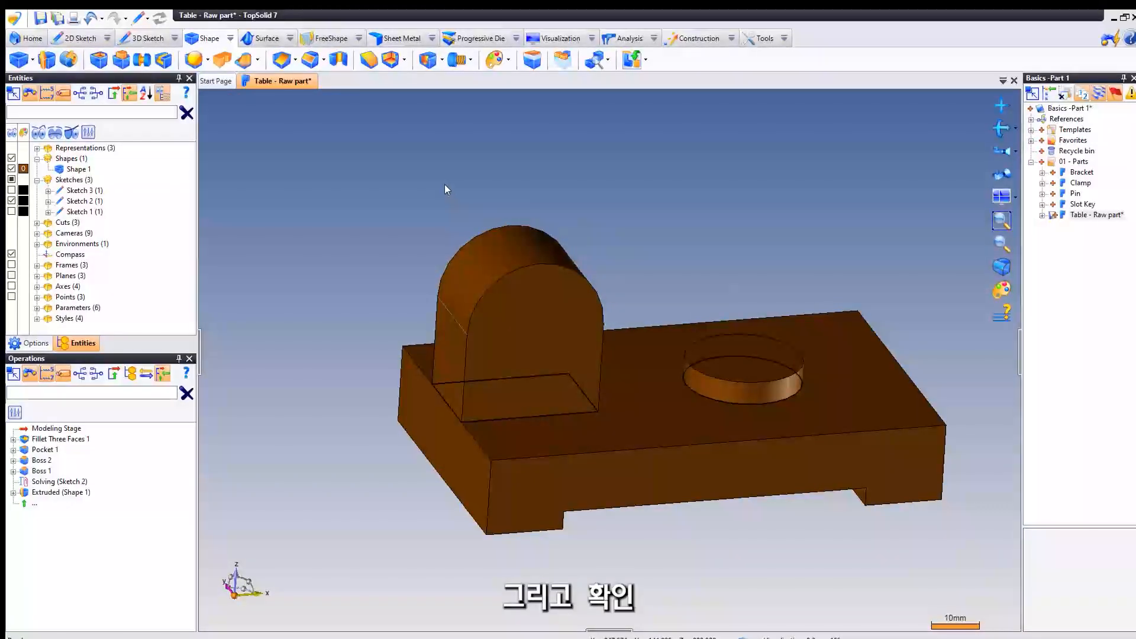
mouse_move(368, 179)
middle_down()
mouse_move(371, 164)
mouse_move(379, 176)
mouse_move(359, 164)
middle_up()
scroll(357, 162, up, 1)
scroll(326, 151, down, 1)
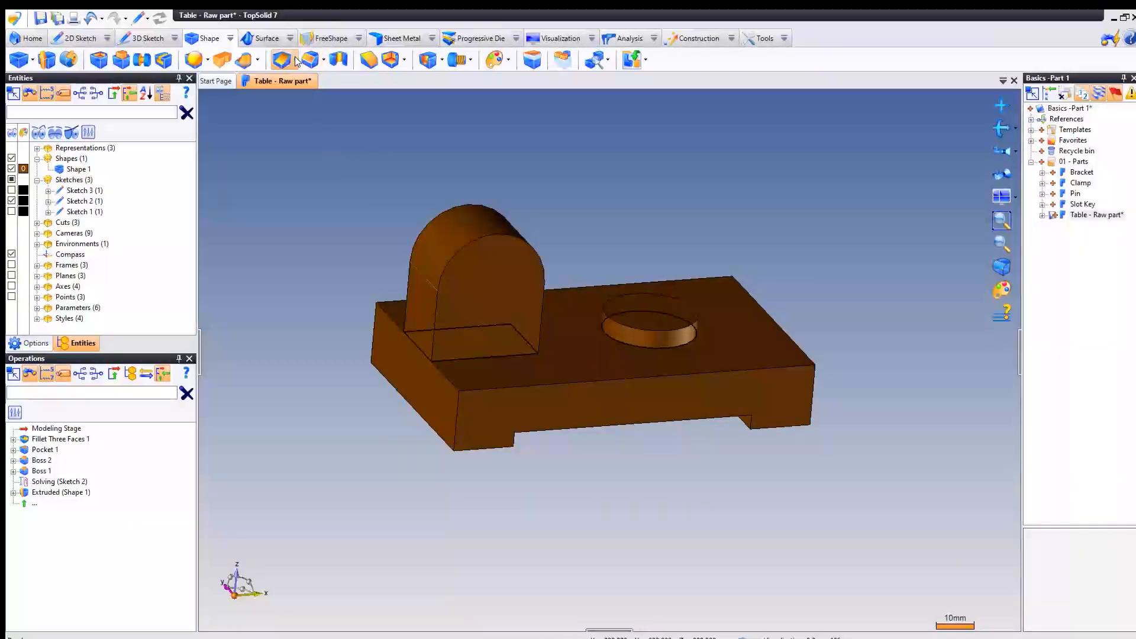
click(294, 60)
click(327, 82)
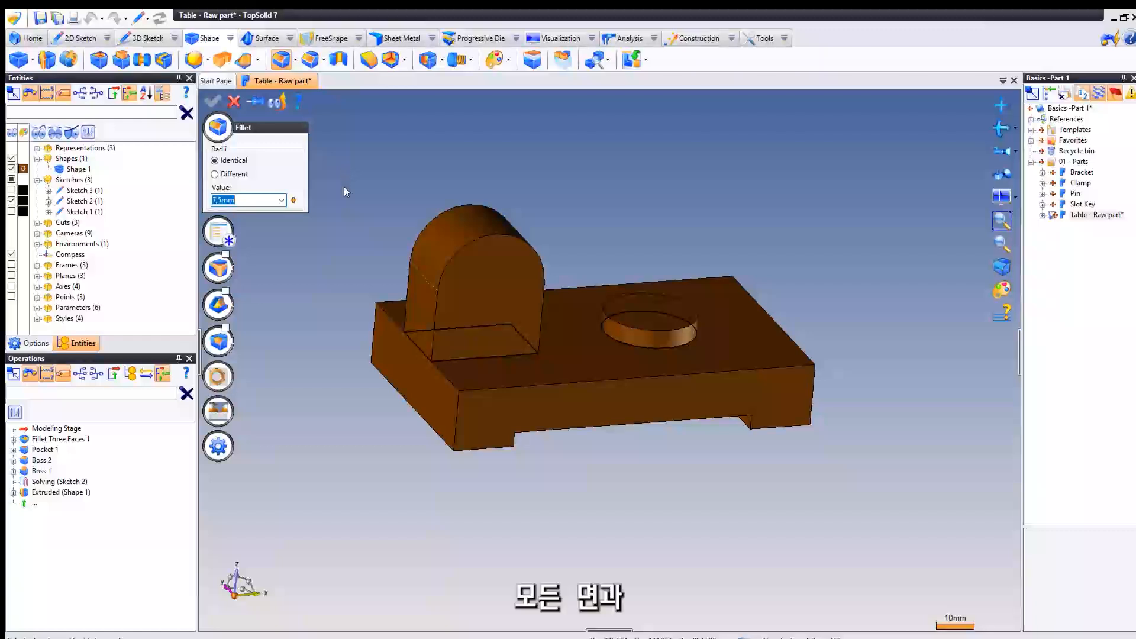
click(213, 236)
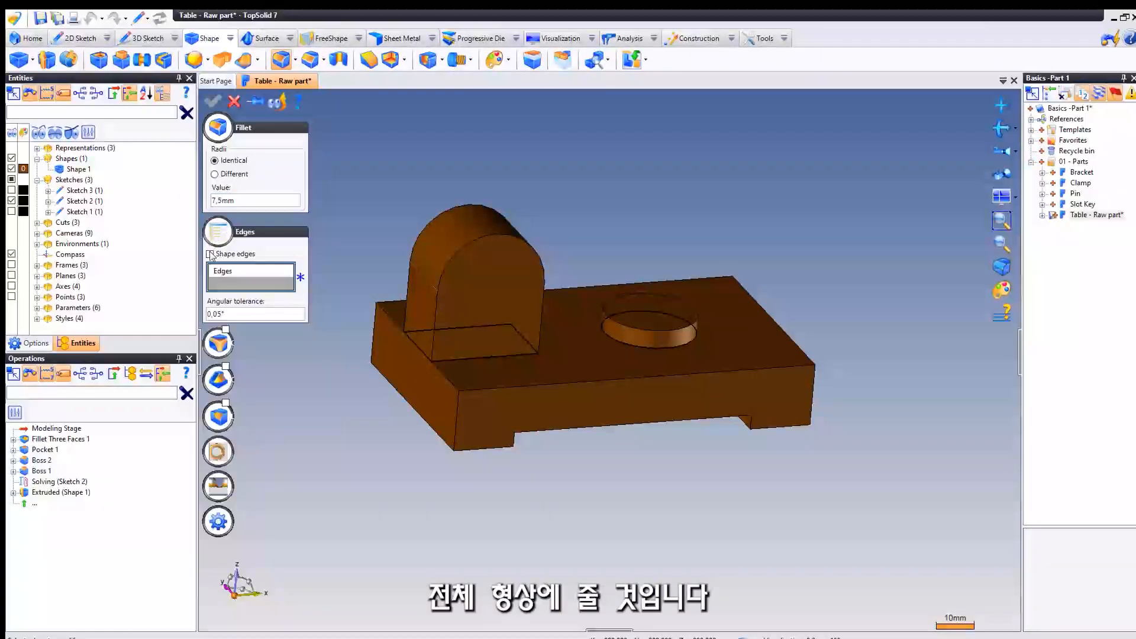
click(211, 254)
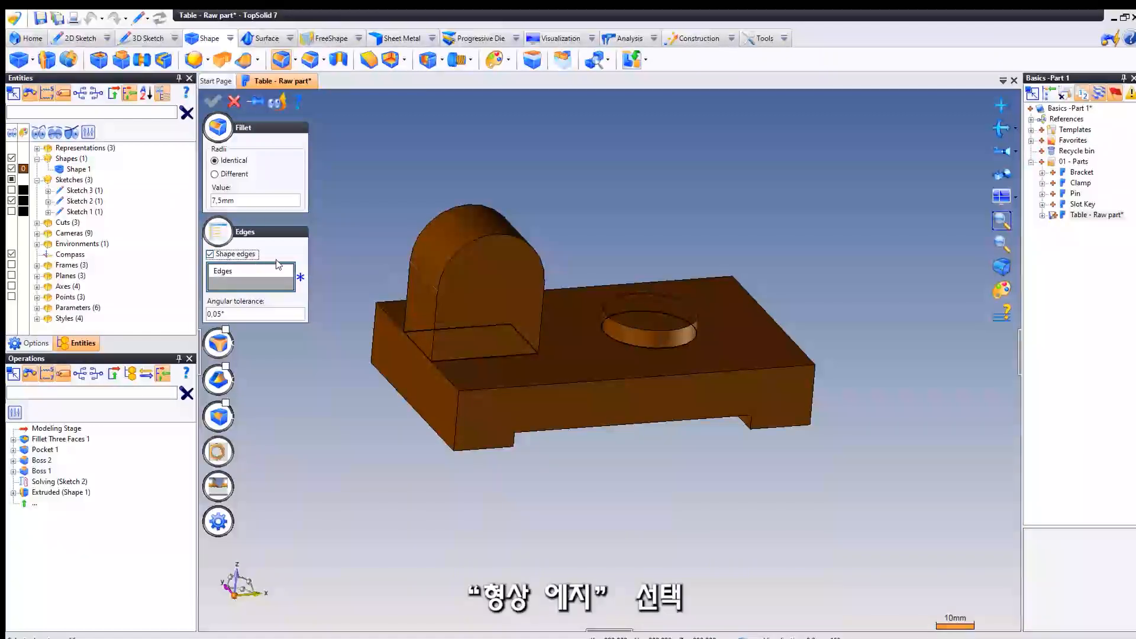
click(256, 200)
text(2)
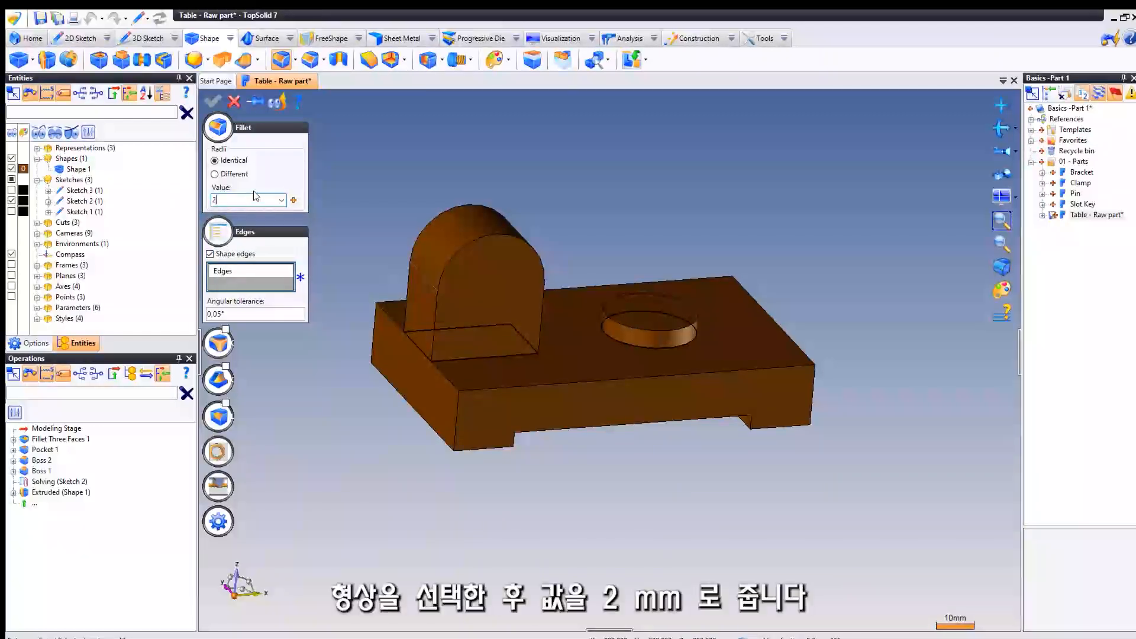
key(Return)
click(428, 246)
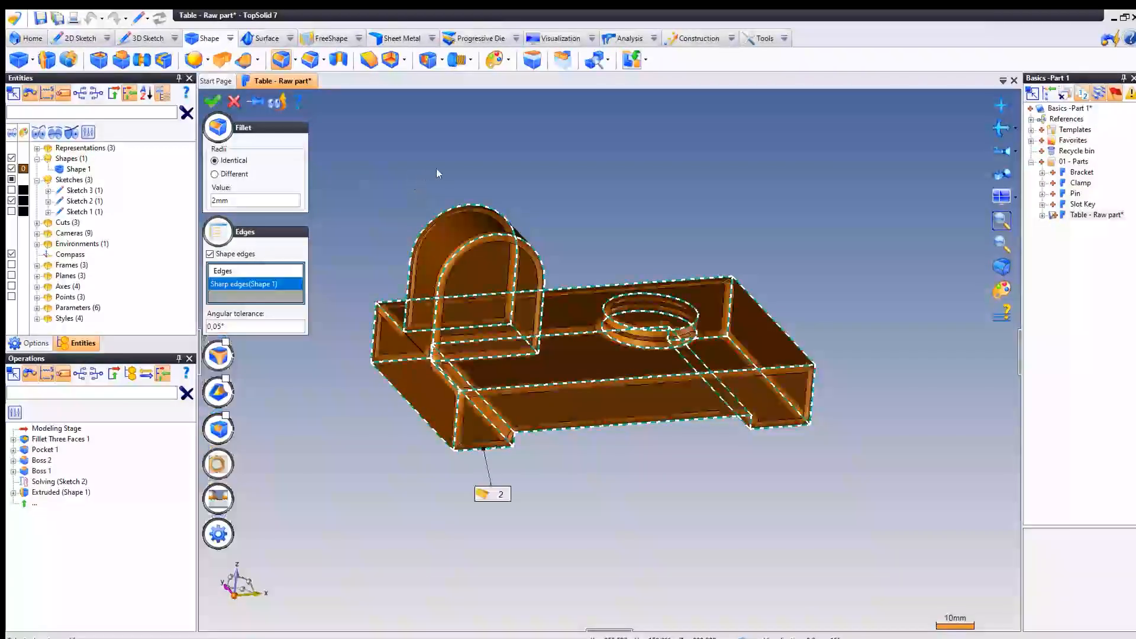
mouse_move(435, 169)
middle_down()
mouse_move(383, 171)
mouse_move(429, 179)
middle_up()
right_click(422, 173)
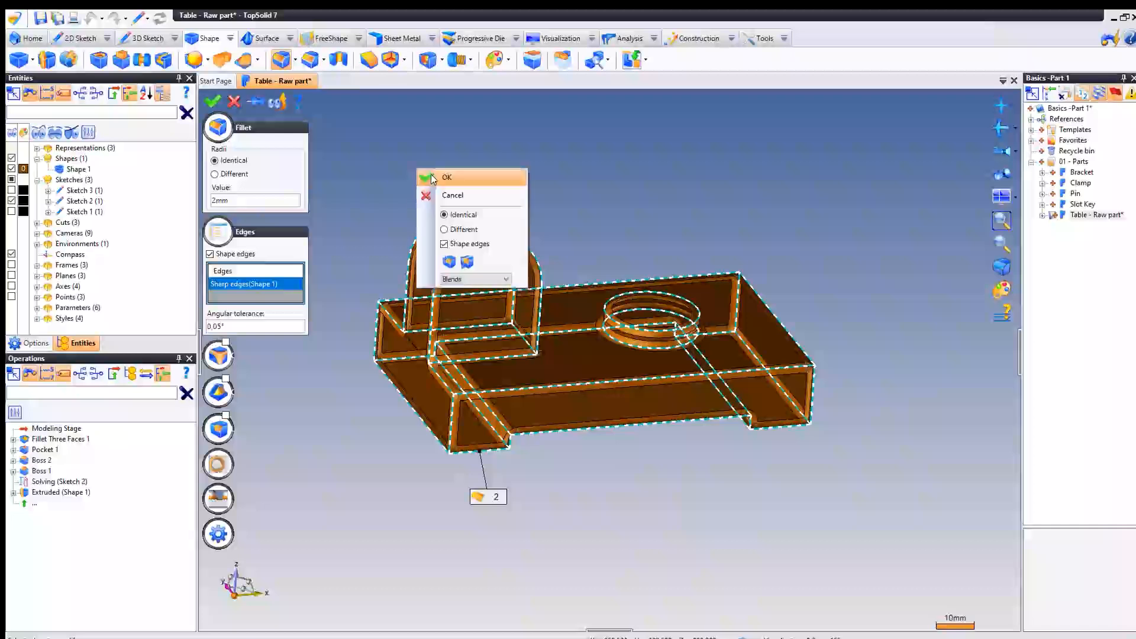
click(425, 177)
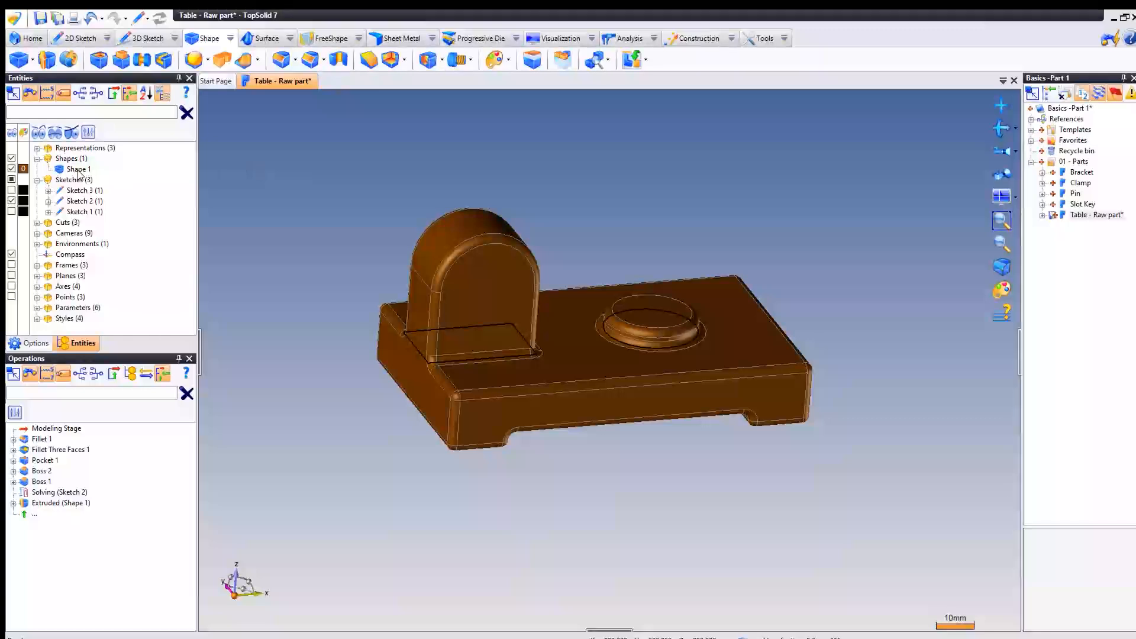
- Change the color of Shape 1 to light gray (RGB 192, 192, 192) in its attributes
click(24, 169)
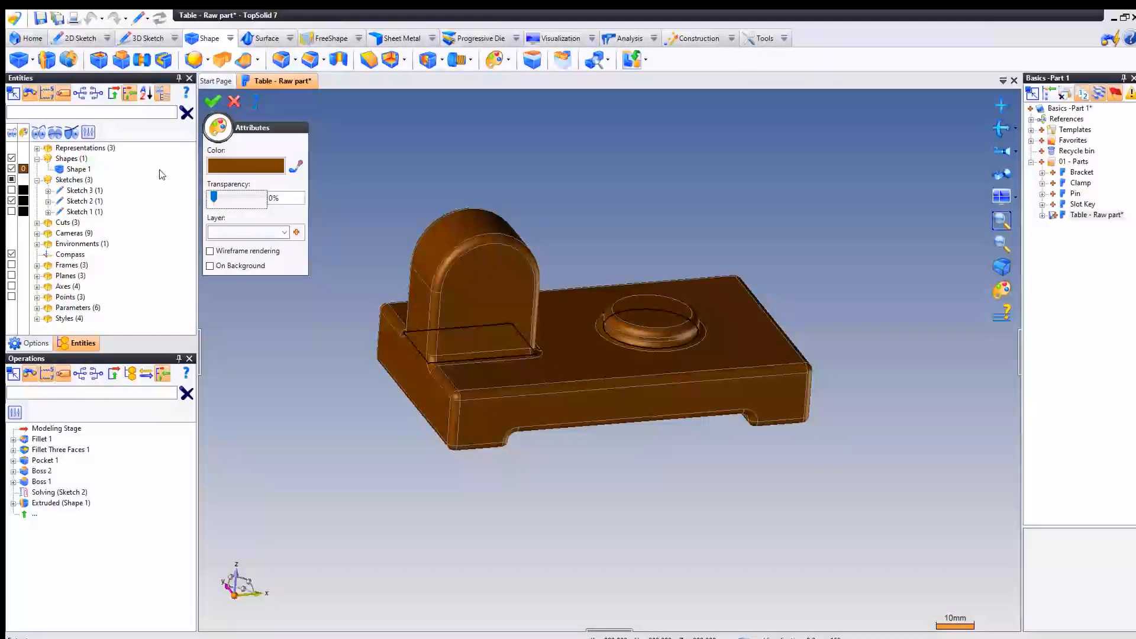
click(242, 170)
click(529, 259)
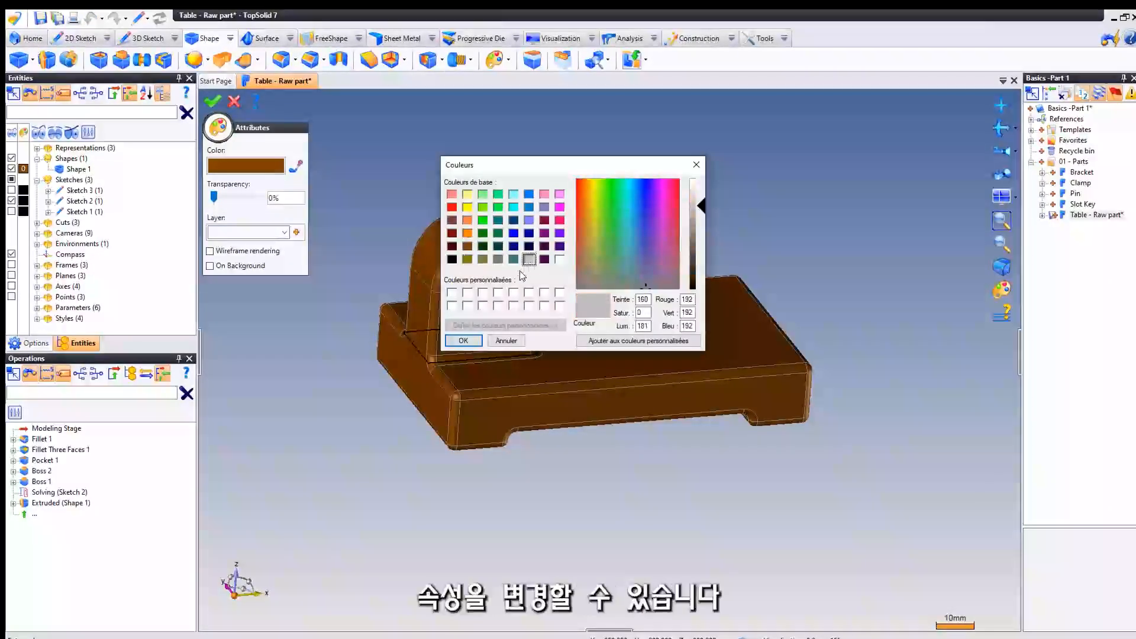
click(463, 340)
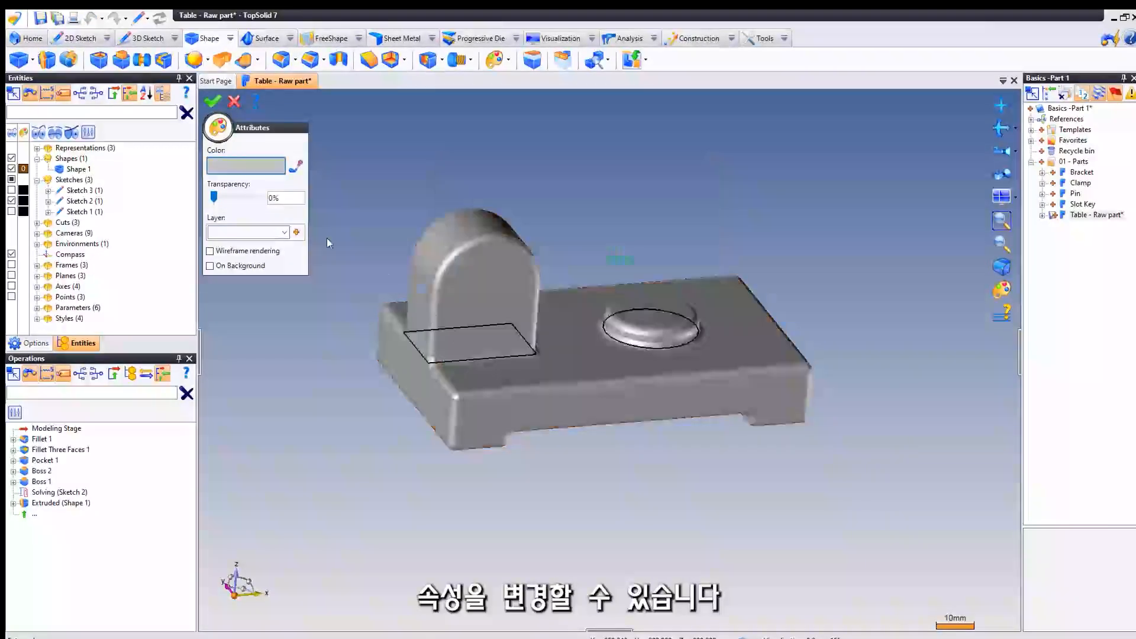
- Set the transparency of Shape 1 to 70%, confirm the attributes, and hide Sketch 2
click(225, 201)
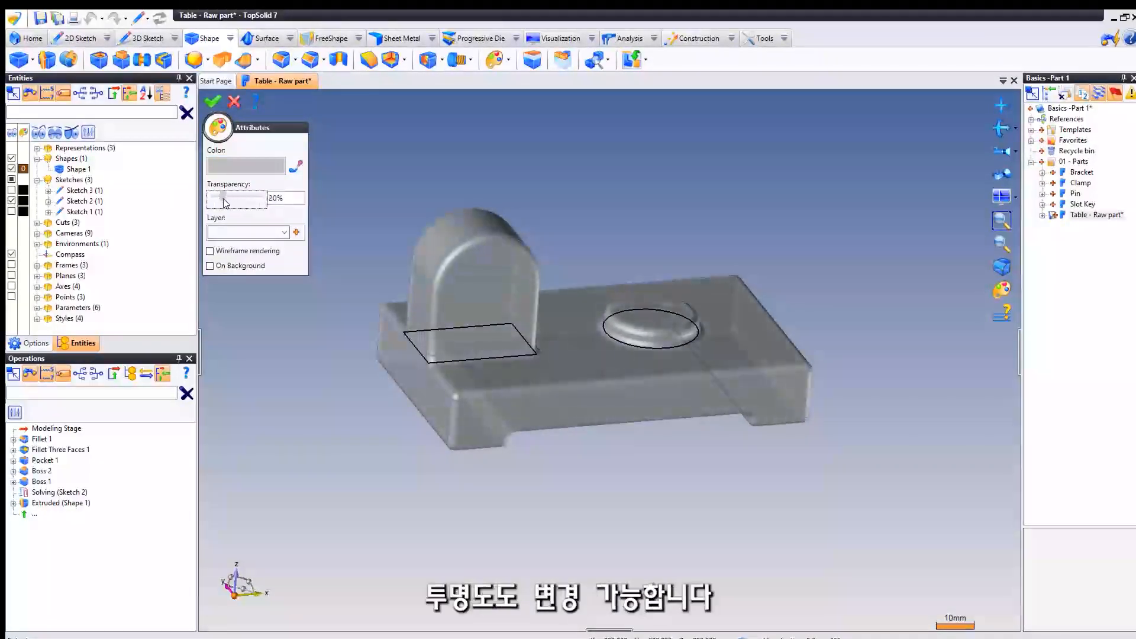
drag(224, 201, 247, 199)
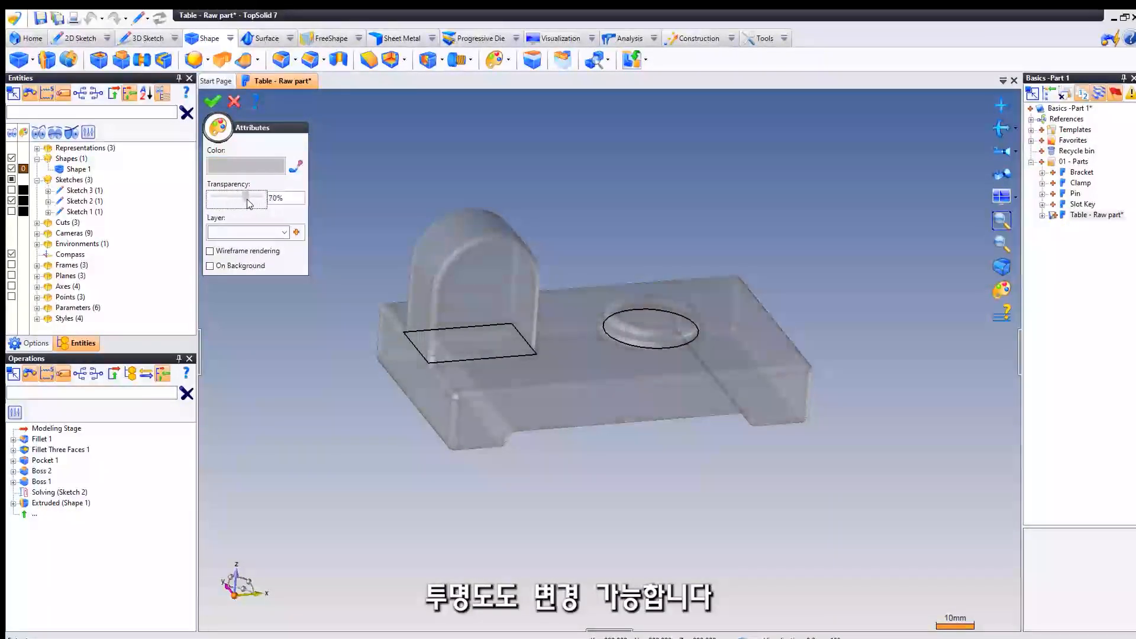
right_click(367, 194)
click(380, 197)
mouse_move(375, 198)
middle_down()
mouse_move(352, 180)
mouse_move(376, 195)
middle_up()
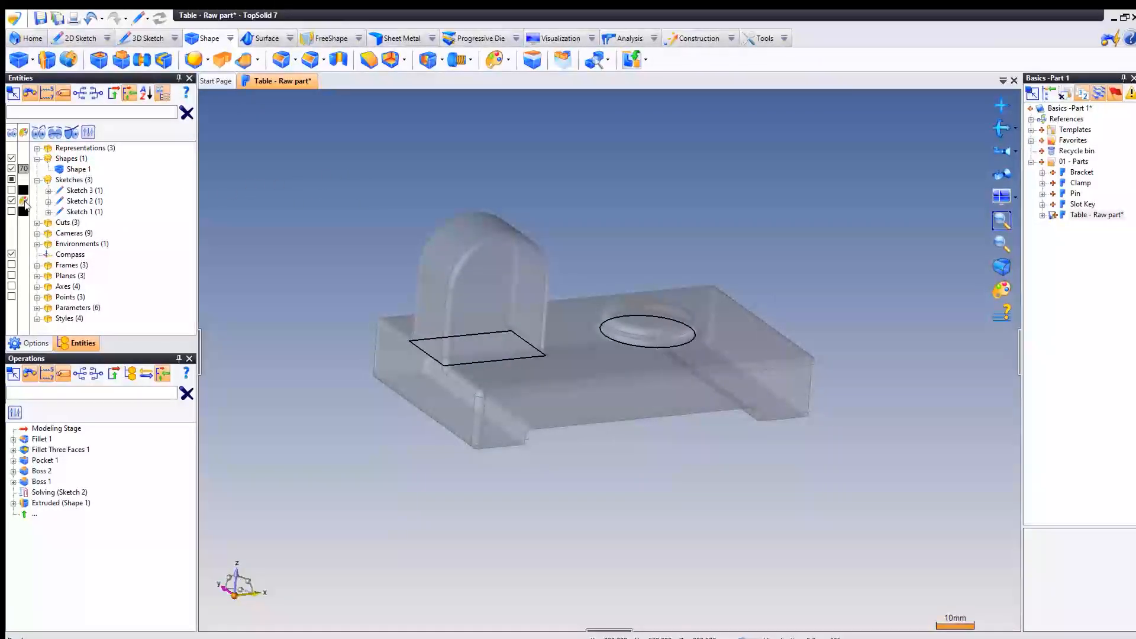
click(12, 200)
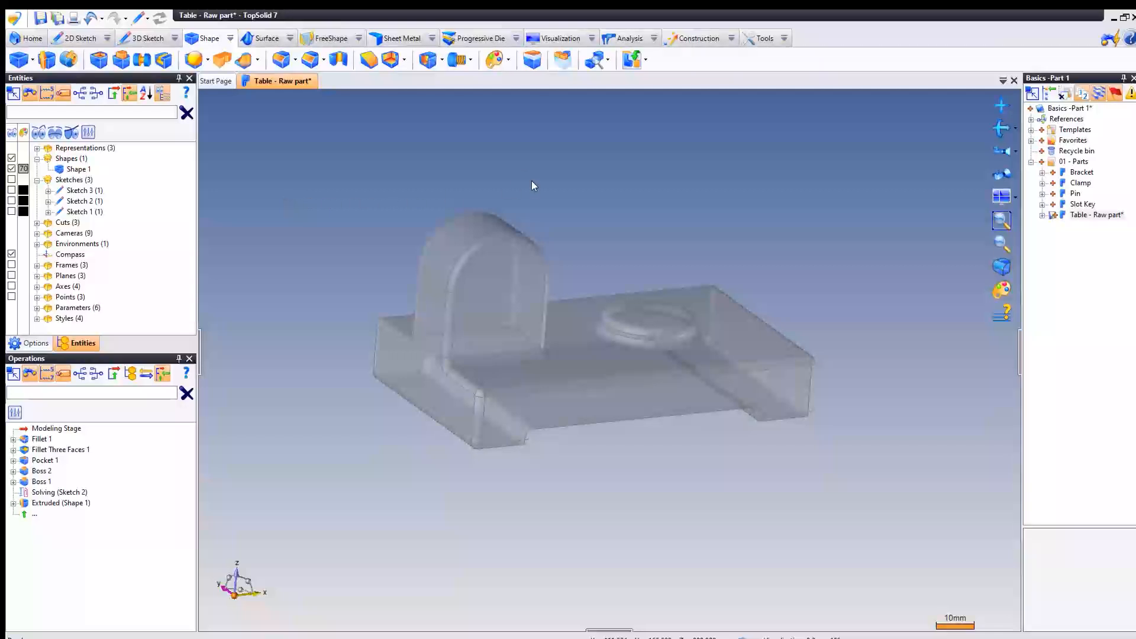
middle_drag(532, 181, 525, 186)
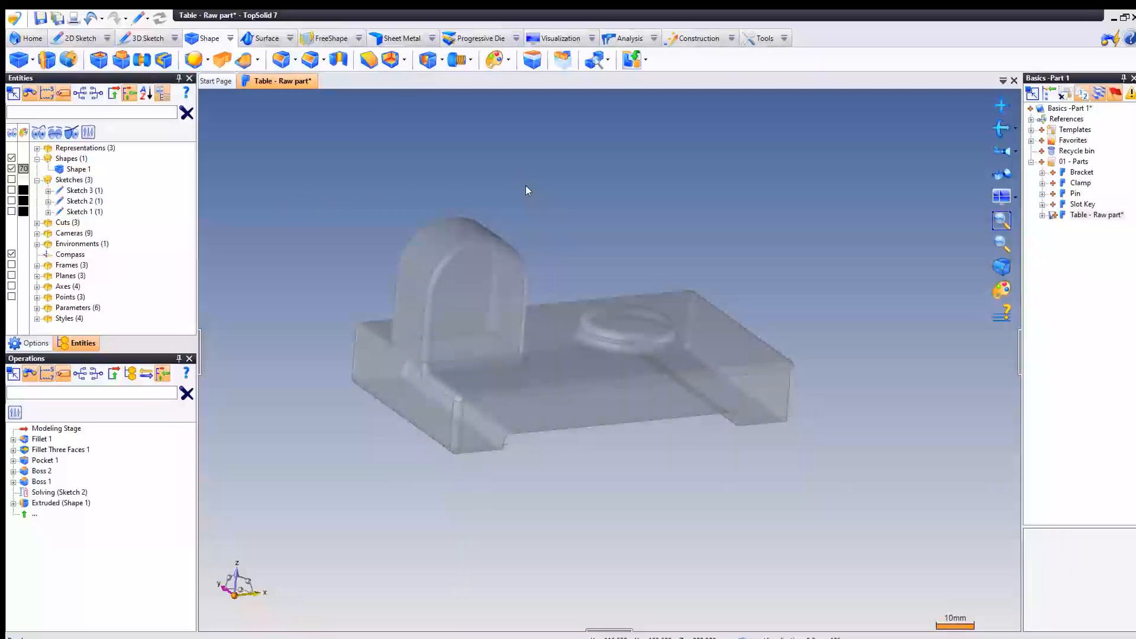
- Make the properties of the Table - Raw part document editable and copy its name into the description as "Table - Raw part"
right_click(1078, 215)
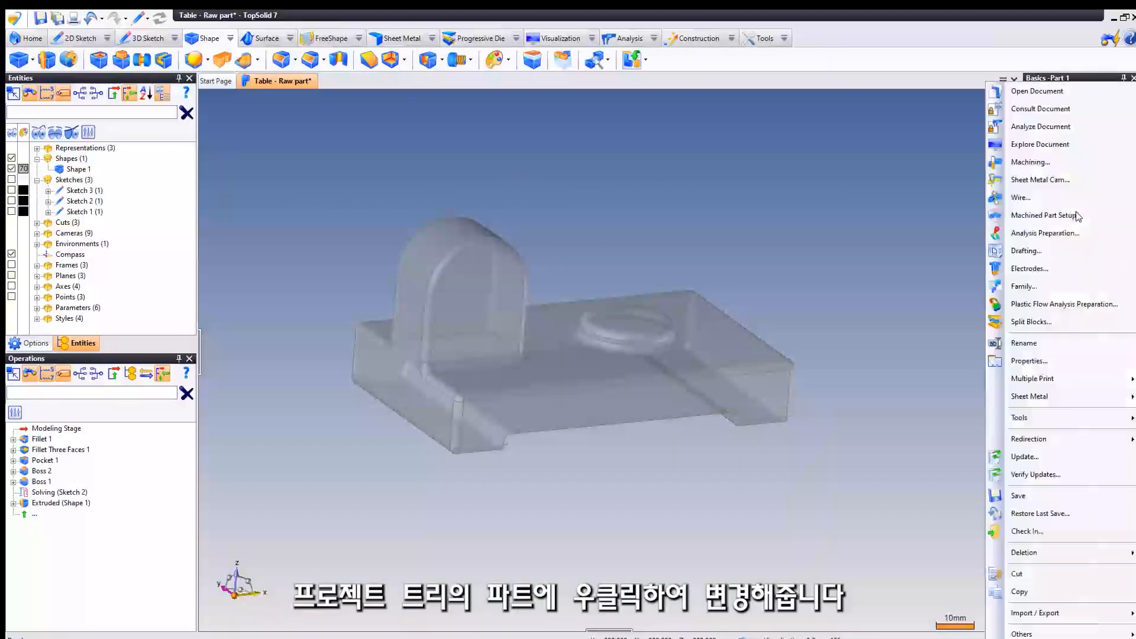
click(1027, 361)
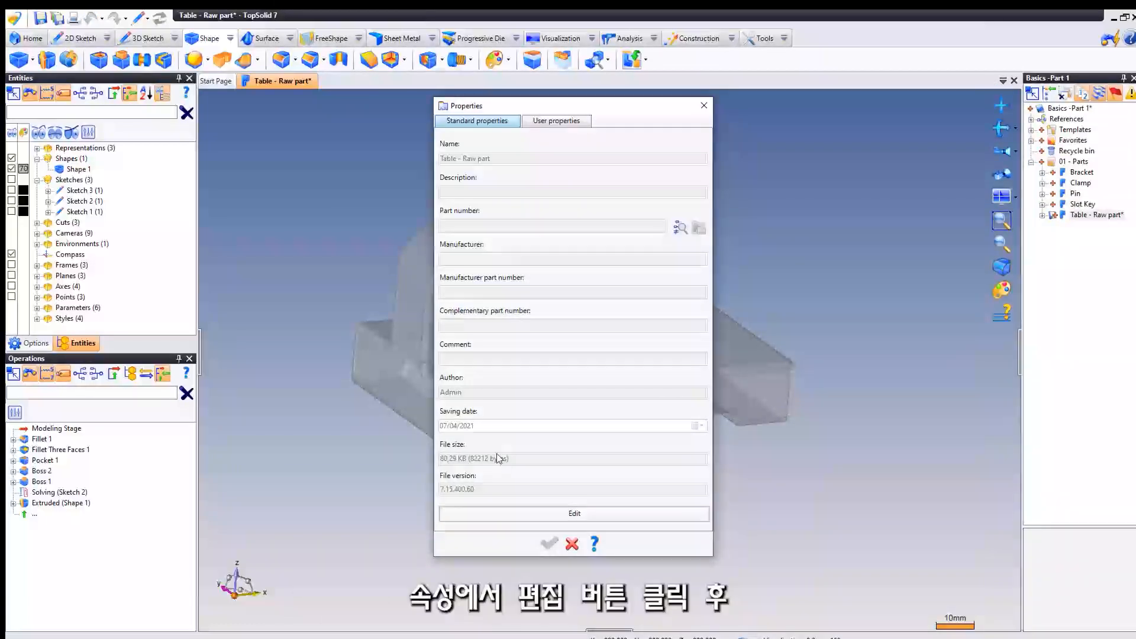
click(632, 514)
click(499, 156)
key(ctrl+c)
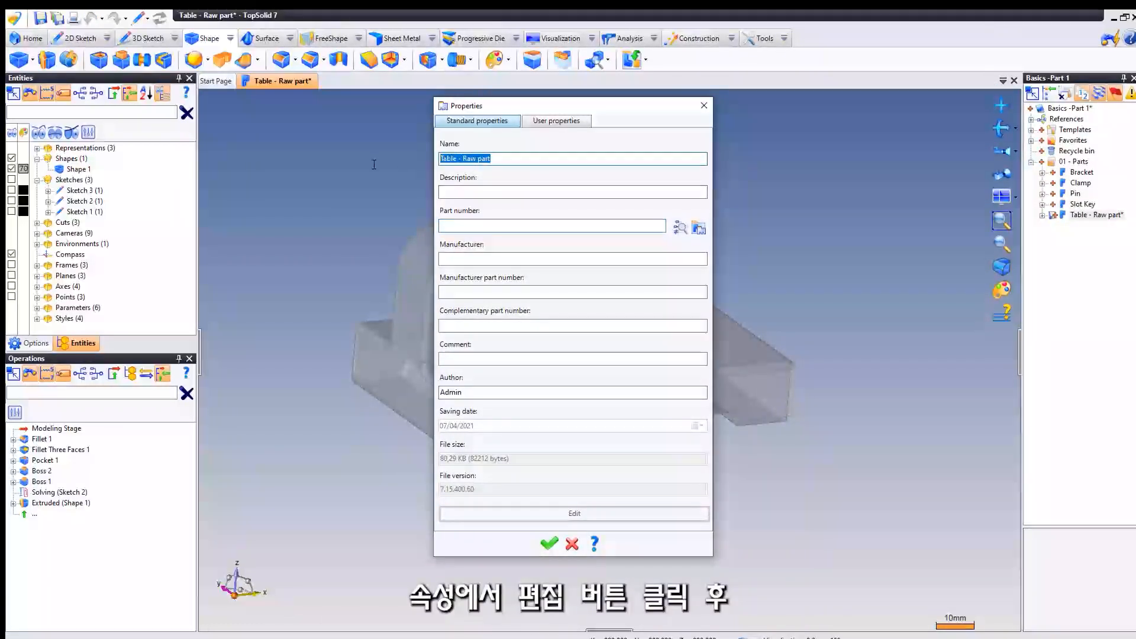
click(474, 191)
key(ctrl+v)
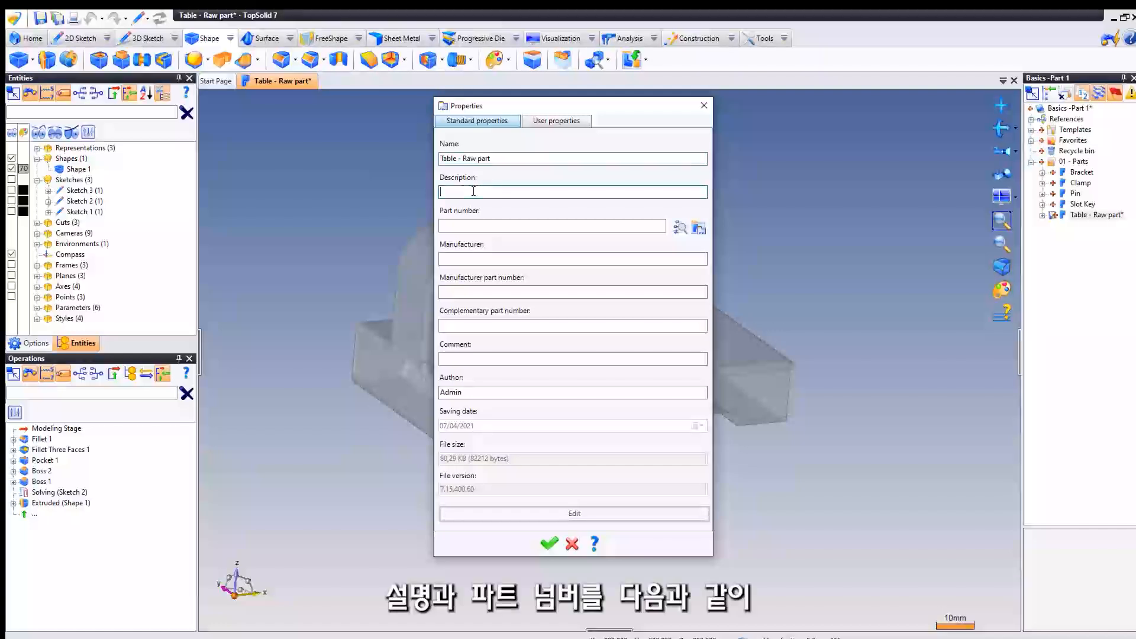
- Enter P05R as the part number and confirm the document properties
click(475, 224)
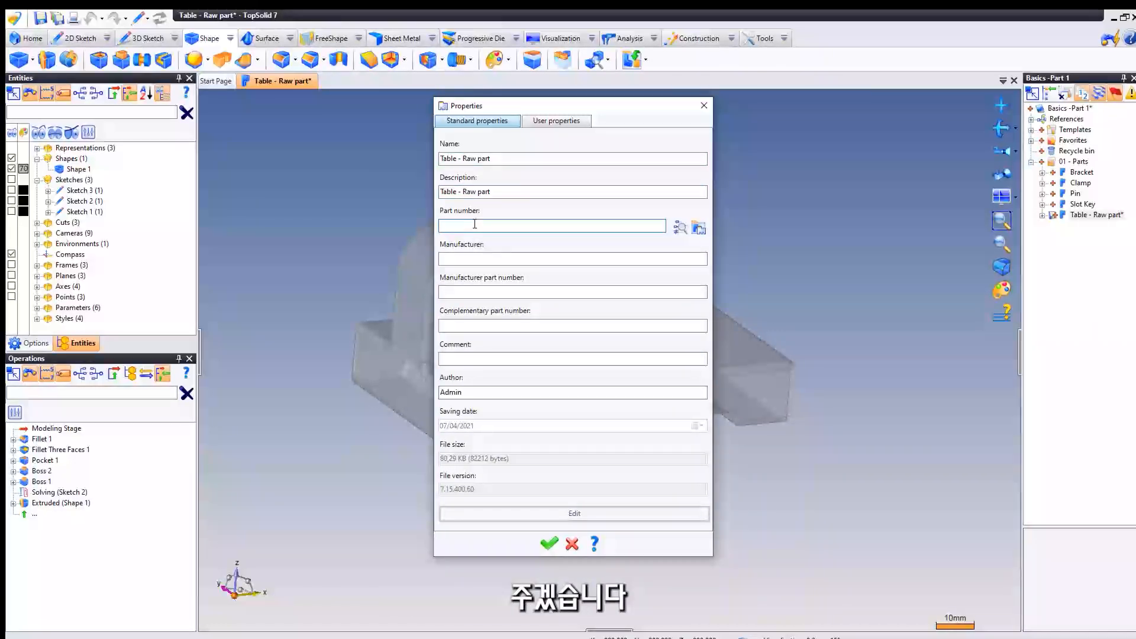
text(P)
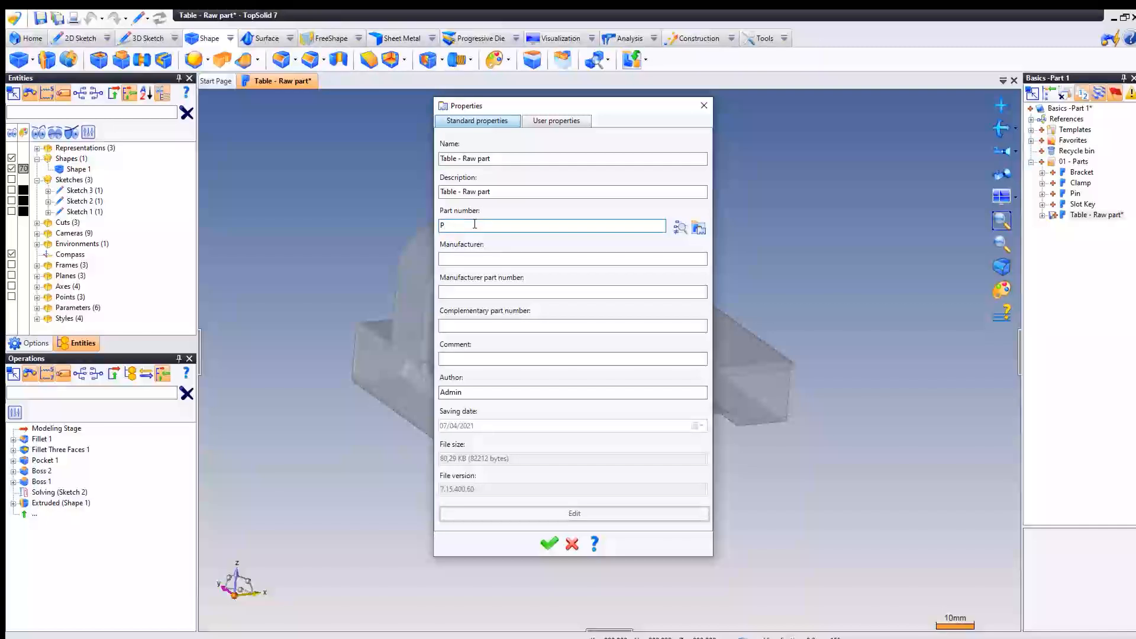
text(05R)
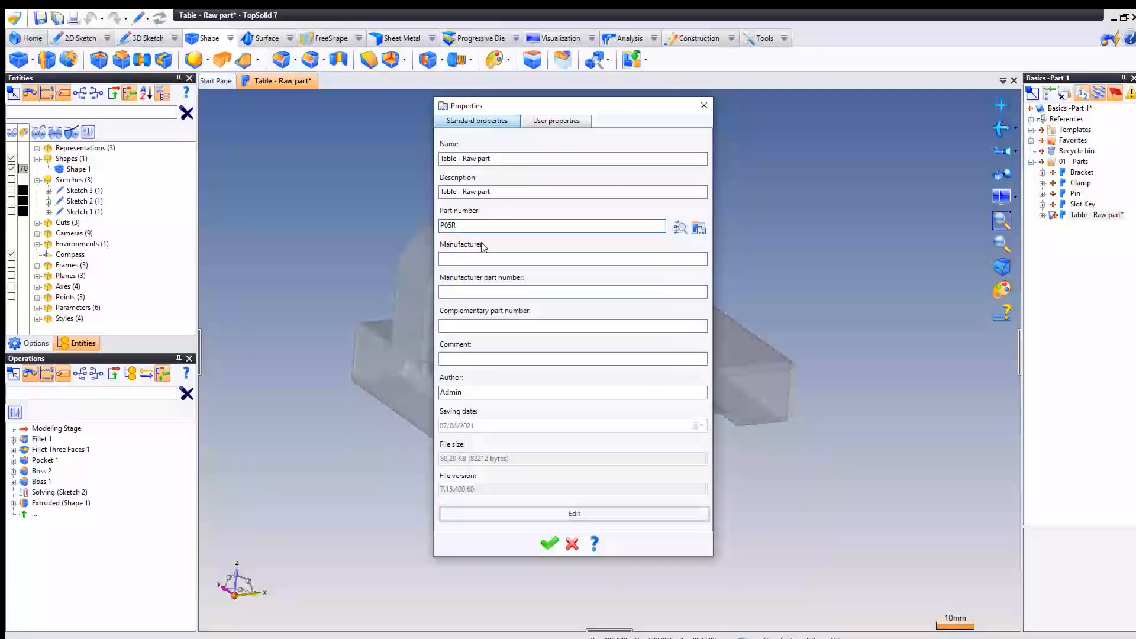
click(549, 543)
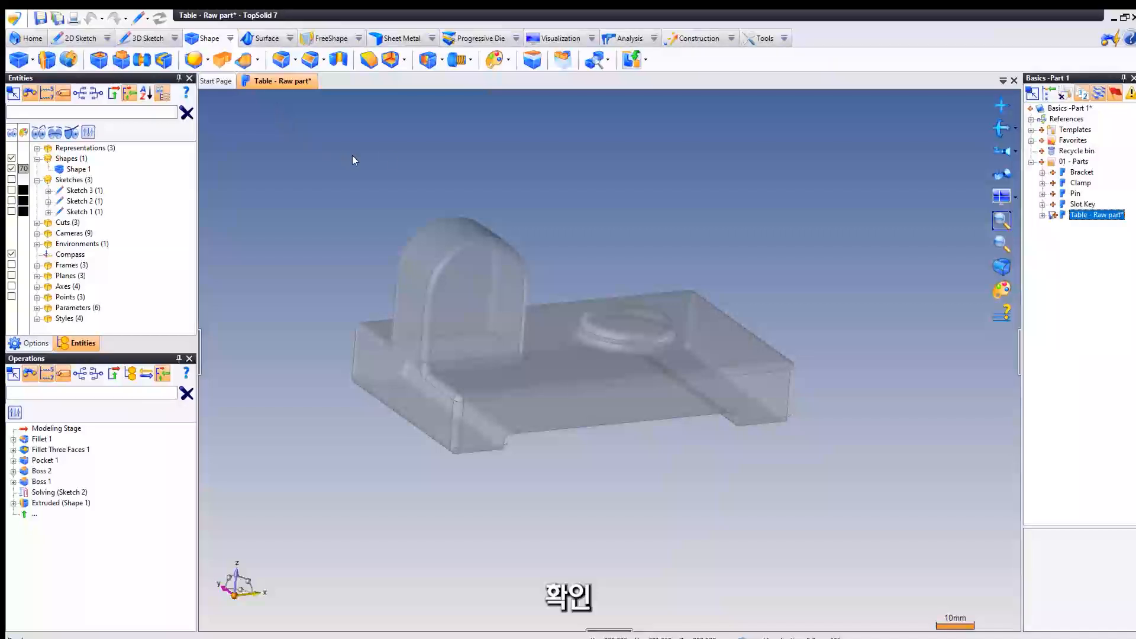
middle_drag(389, 154, 380, 160)
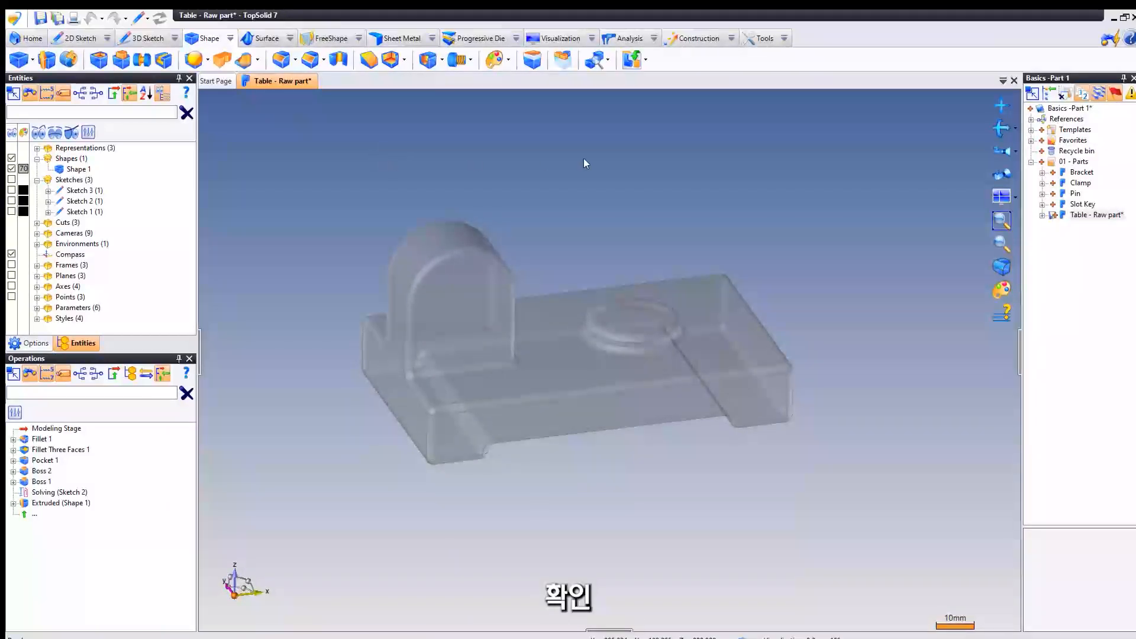
- Assign the carbon steel material Steel C35 EN 10083-2 to the part and confirm
click(763, 37)
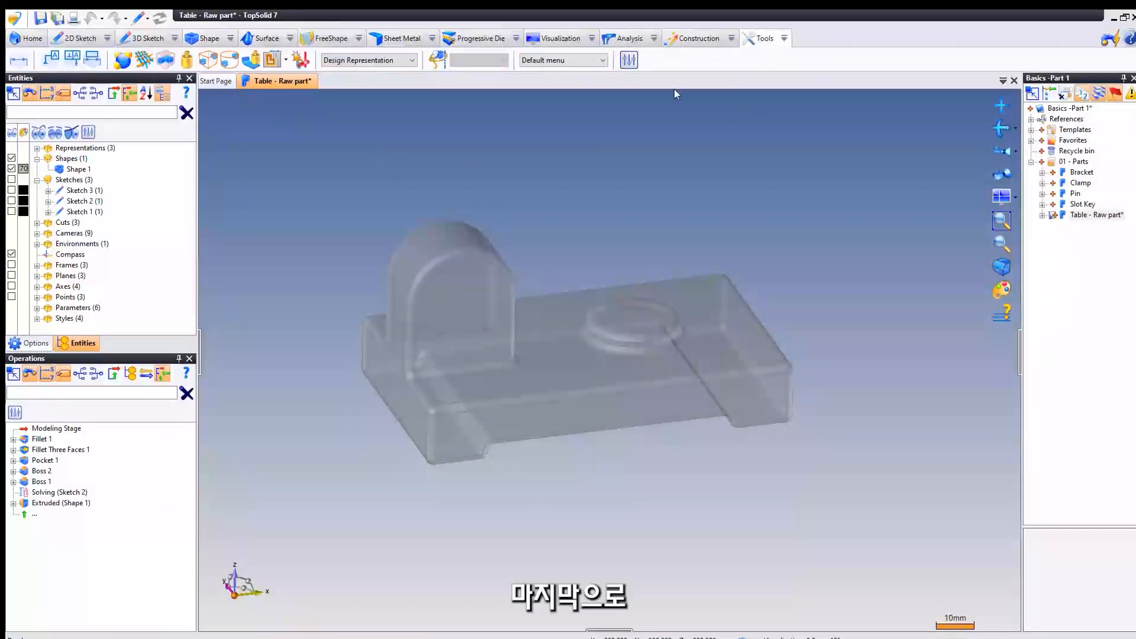
click(123, 60)
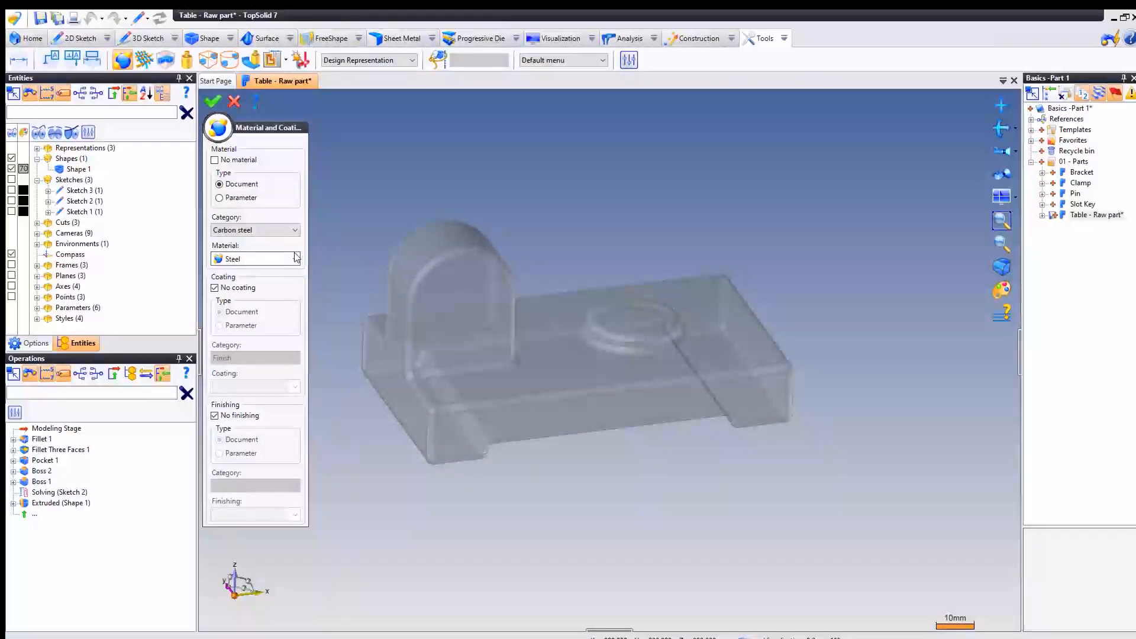
click(281, 259)
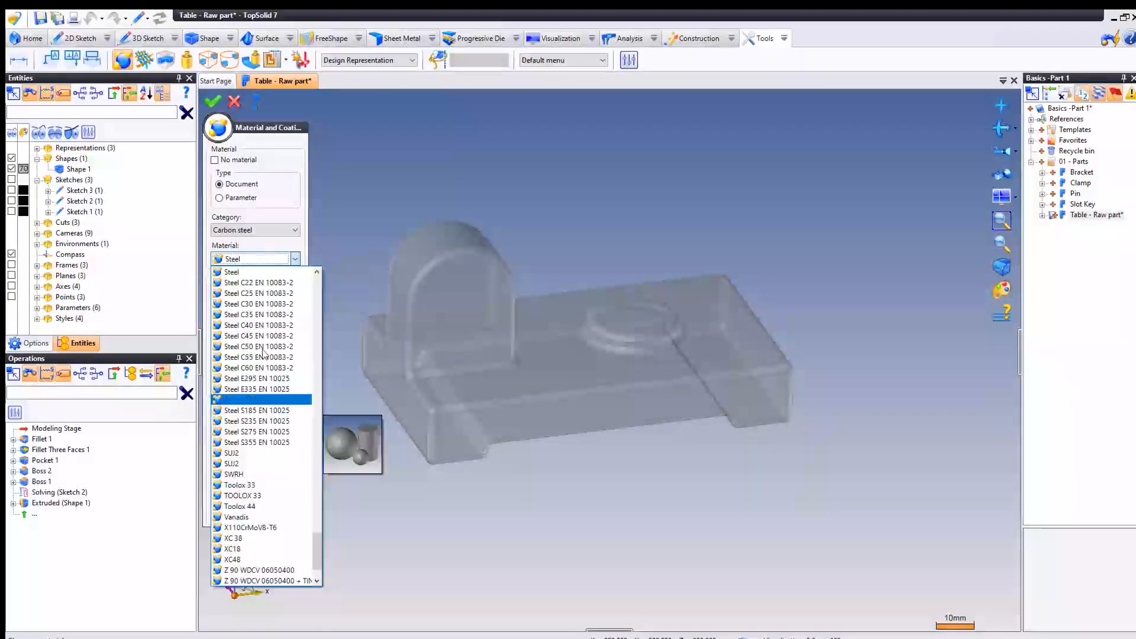
click(256, 316)
right_click(378, 165)
click(415, 177)
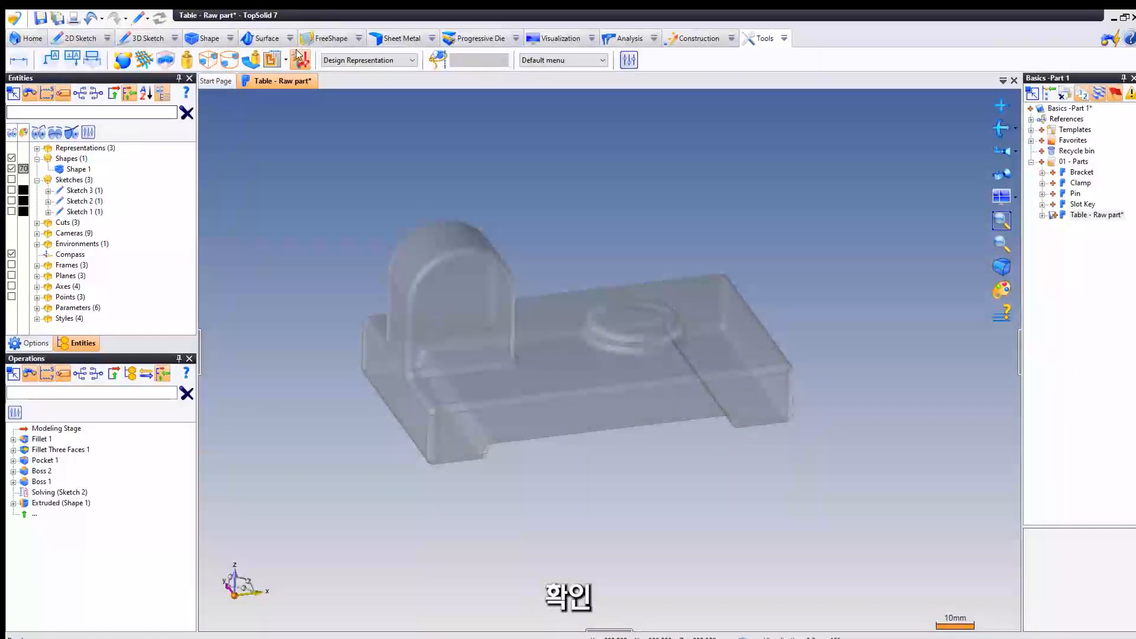
- Save the Table - Raw part document and close it
right_click(289, 82)
click(300, 89)
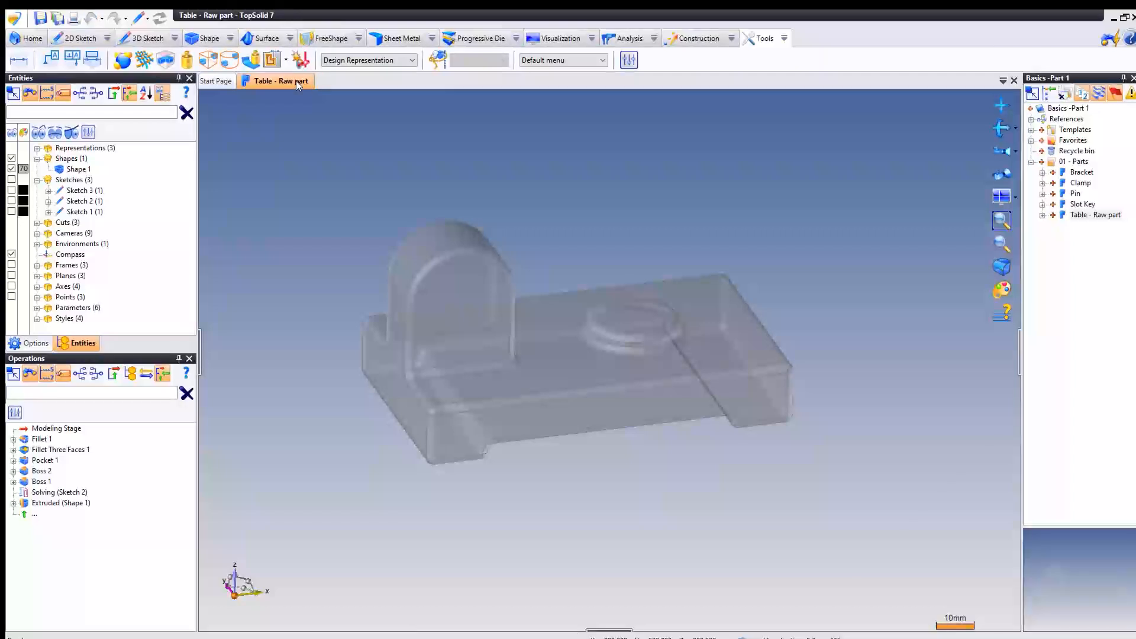
right_click(296, 81)
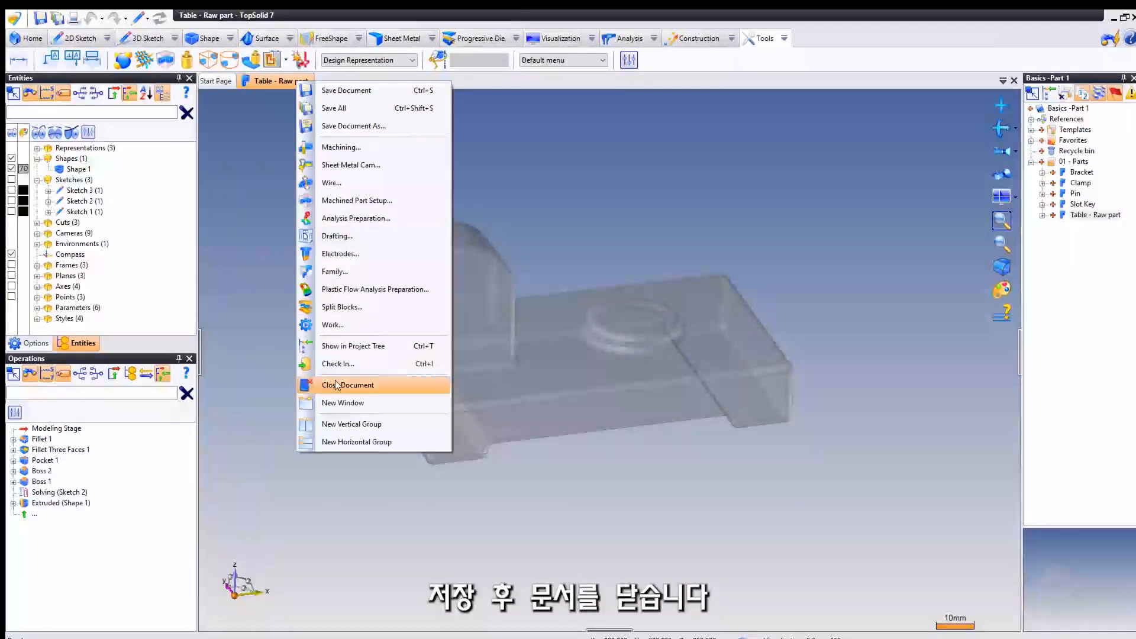